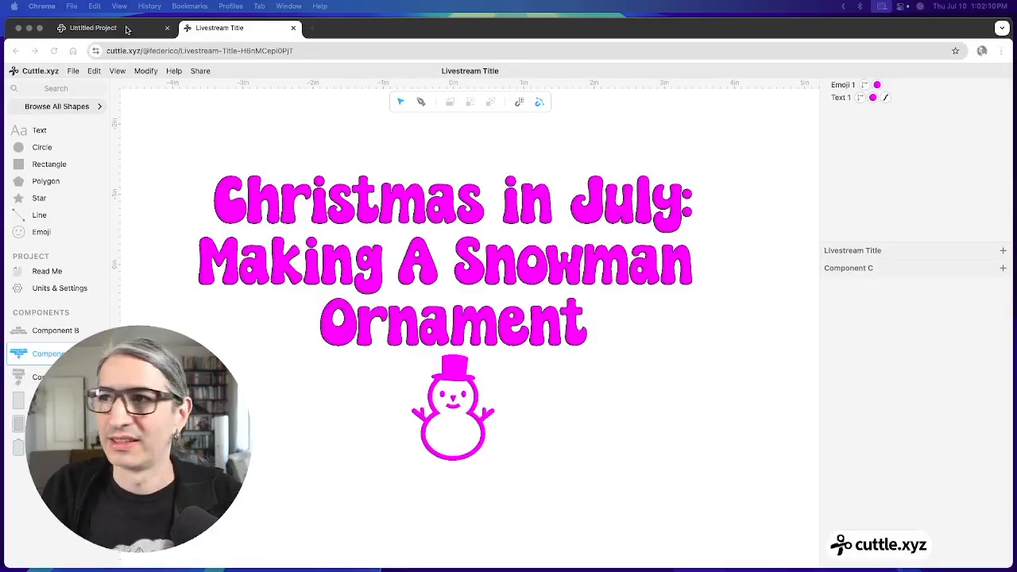
# Step: Switch to the untitled project and rename it Snowman Ornament
pyautogui.click(126, 30)
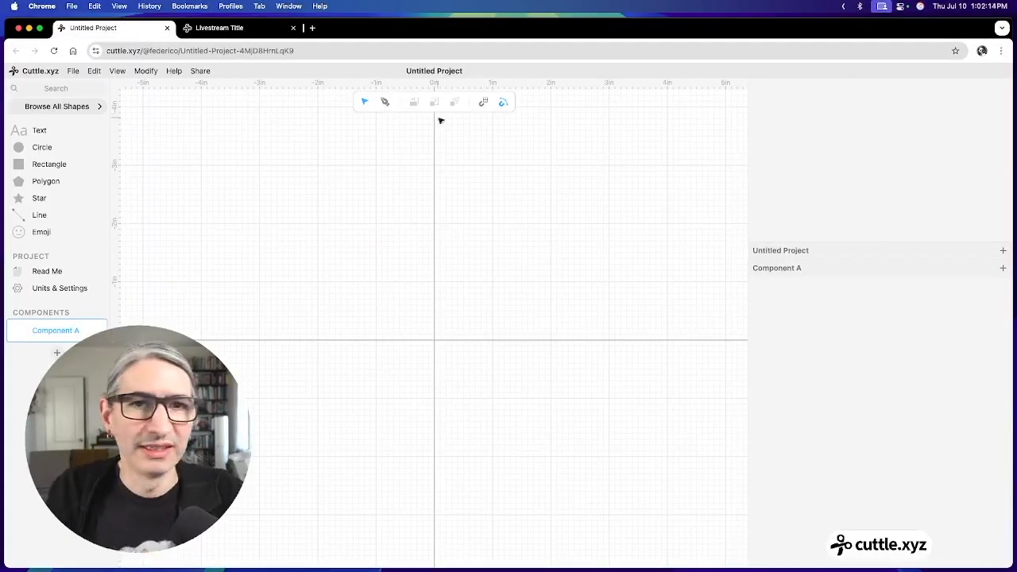
pyautogui.click(440, 70)
pyautogui.write('S')
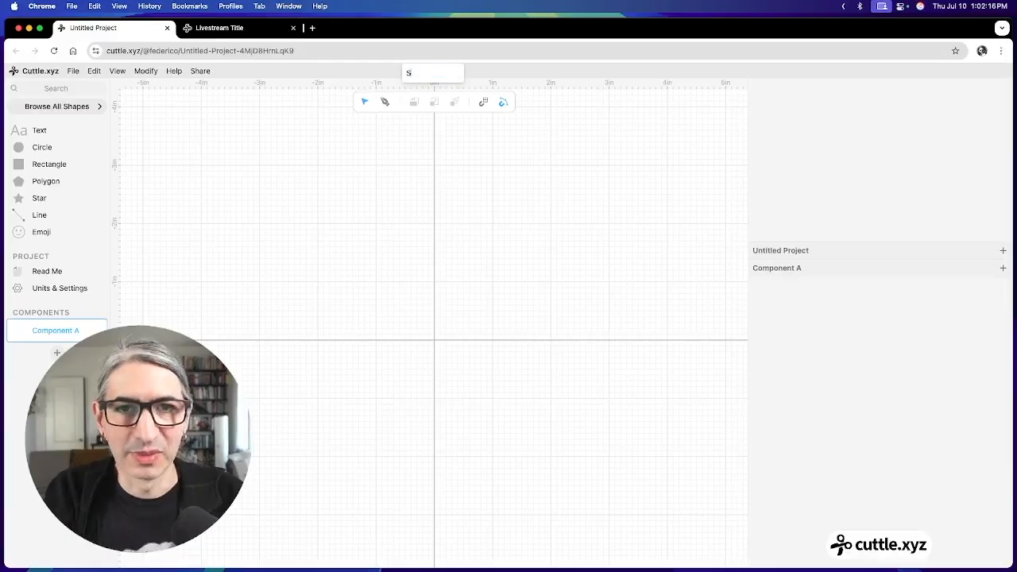
pyautogui.write('nowman Ornament')
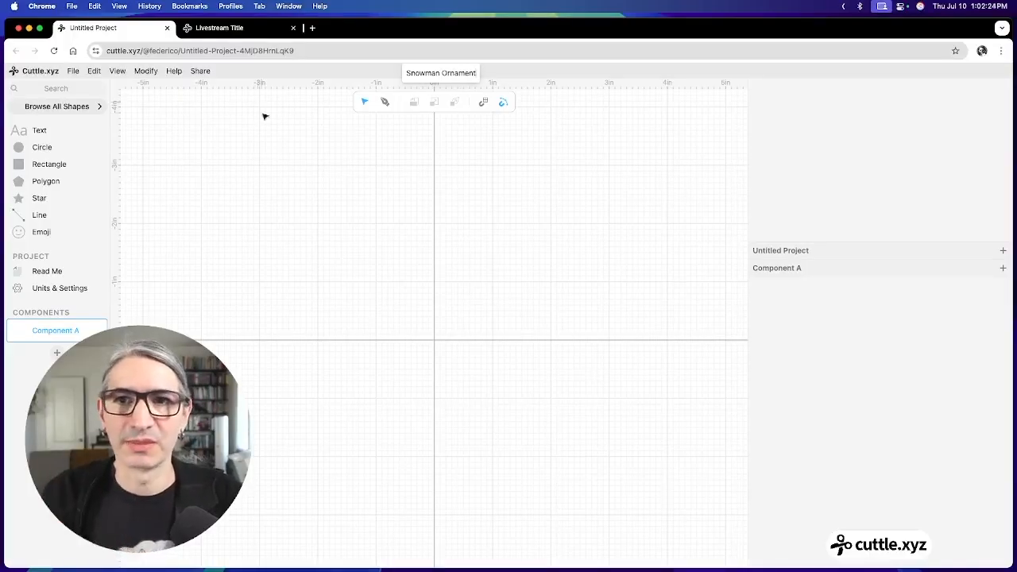
pyautogui.click(369, 264)
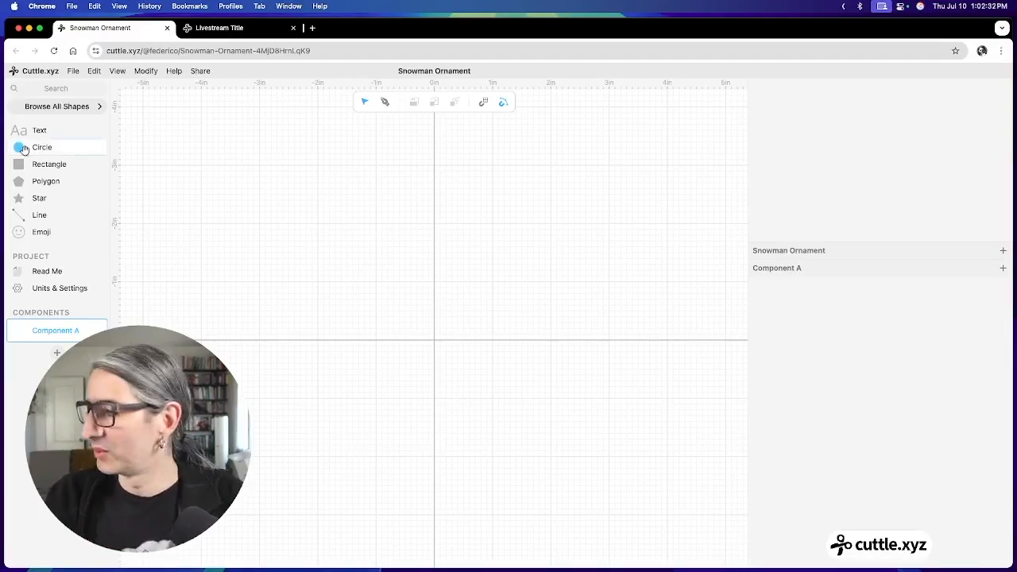
# Step: Add a circle centered on the origin for the snowman's body and set its scale to 2.25
pyautogui.moveTo(22, 149); pyautogui.dragTo(435, 342)
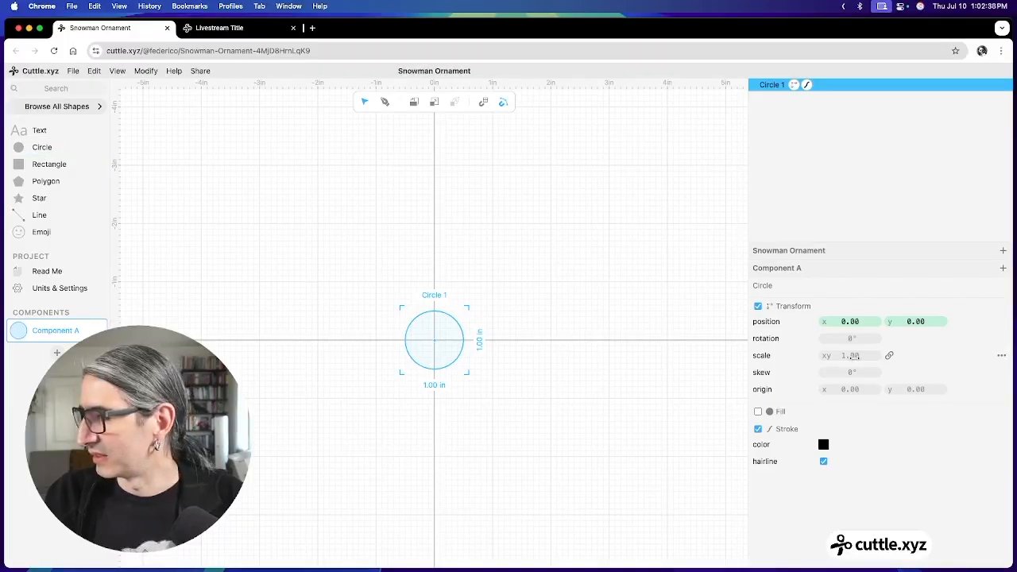
pyautogui.click(853, 355)
pyautogui.write('2')
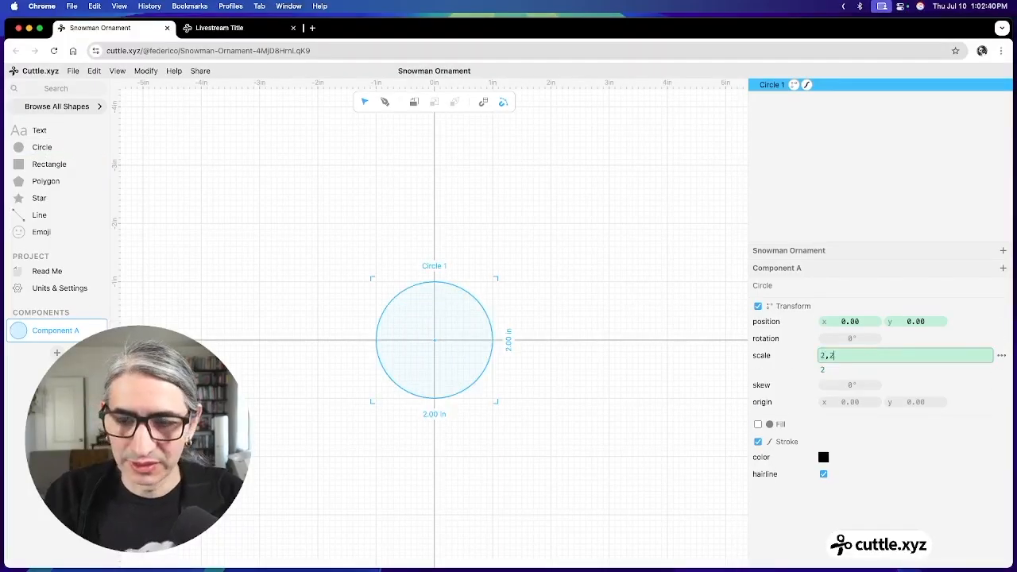
pyautogui.write('.25')
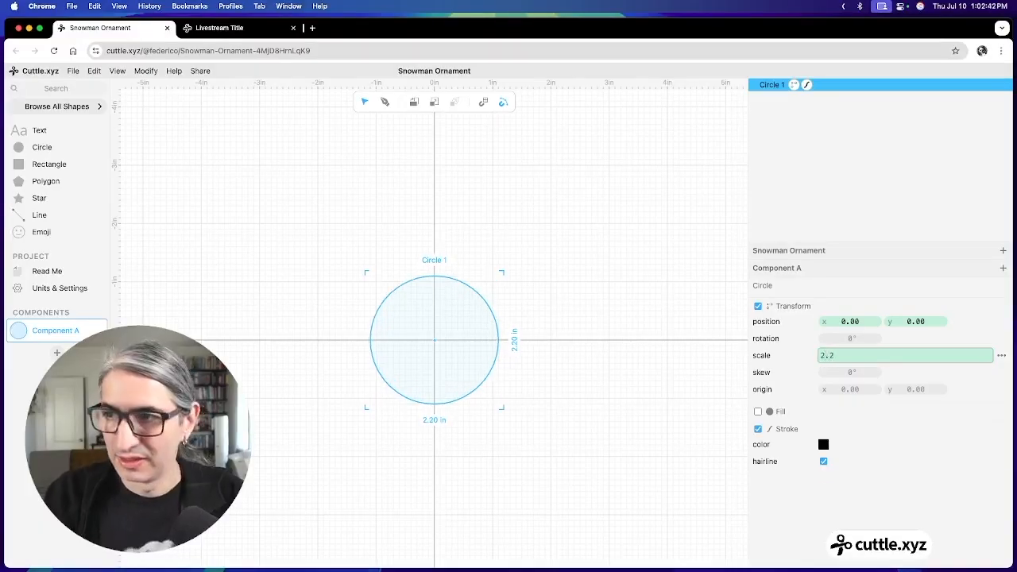
pyautogui.click(560, 347)
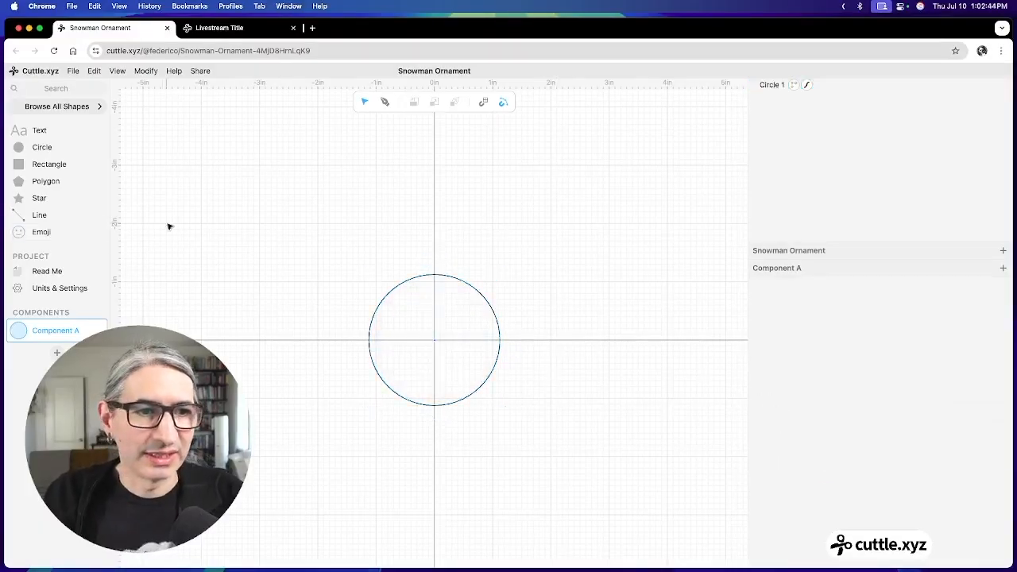
# Step: Add a second circle on the vertical axis above the body as the head, and set its scale to 1.5
pyautogui.moveTo(24, 148); pyautogui.dragTo(432, 254)
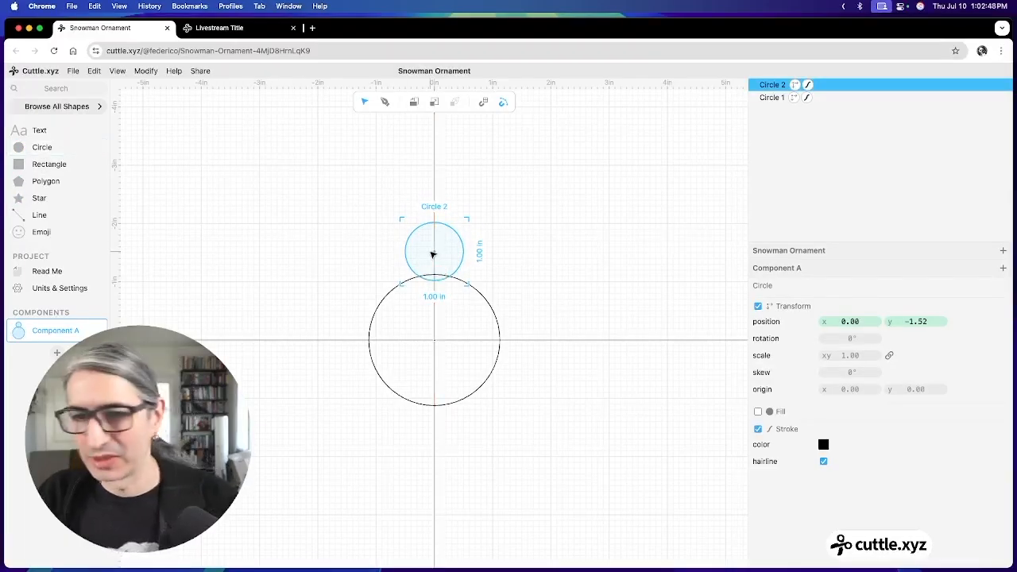
pyautogui.click(851, 356)
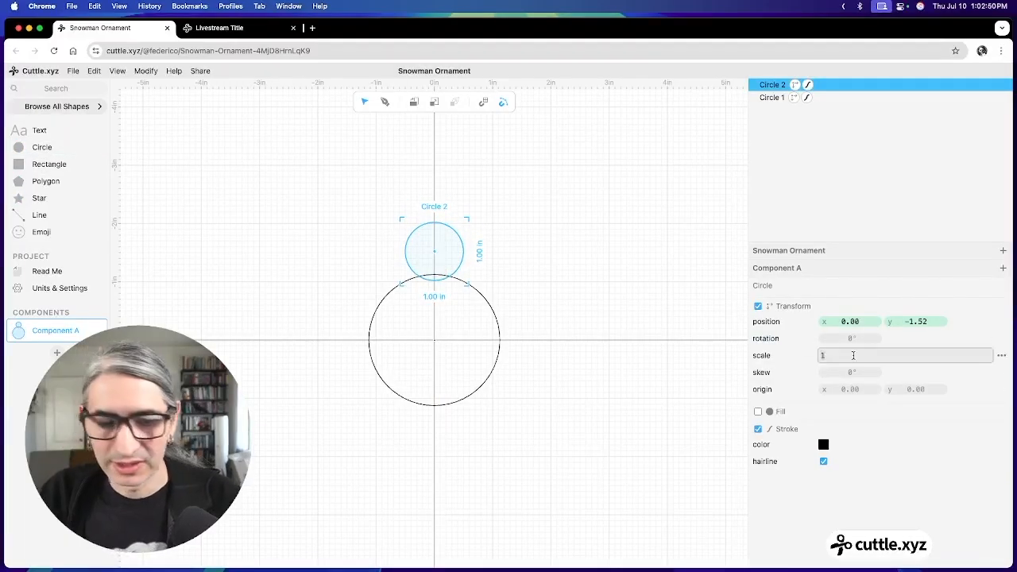
pyautogui.write('.5')
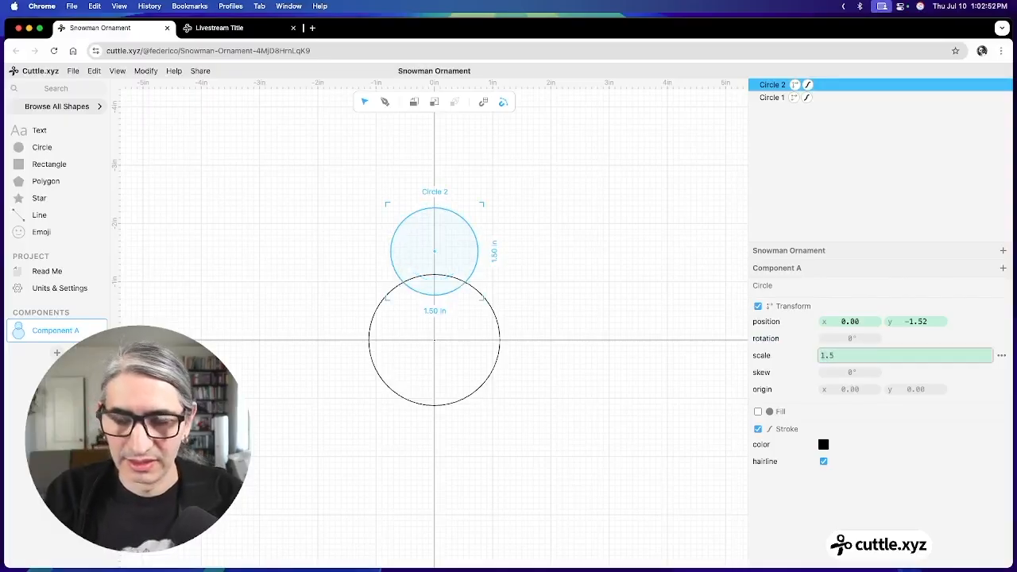
pyautogui.click(597, 214)
# Step: Choose mouse navigation for the canvas and move the head circle down along the vertical axis to about y -1.25, overlapping the body more
pyautogui.scroll(-1, 593, 222)
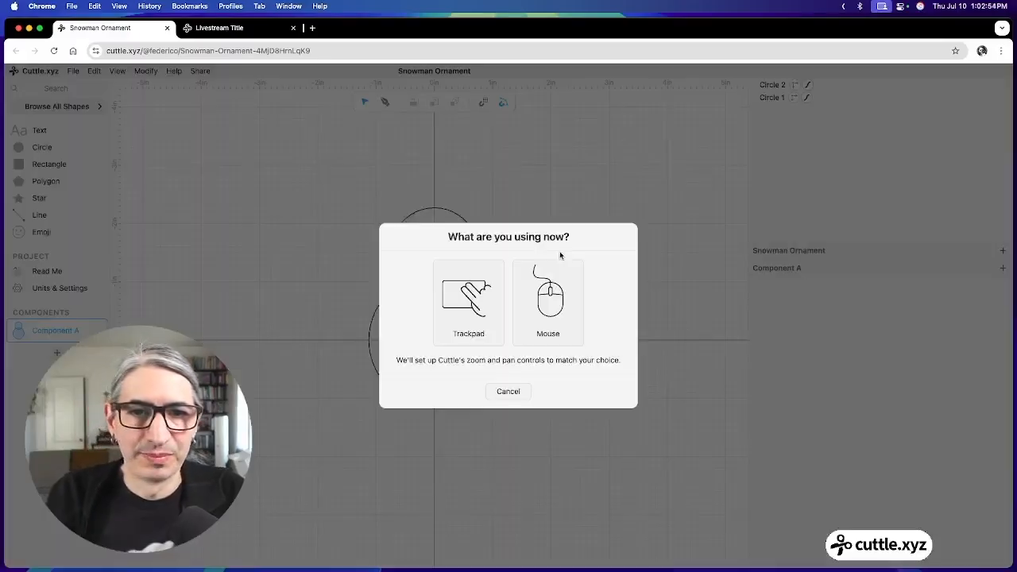
pyautogui.click(562, 318)
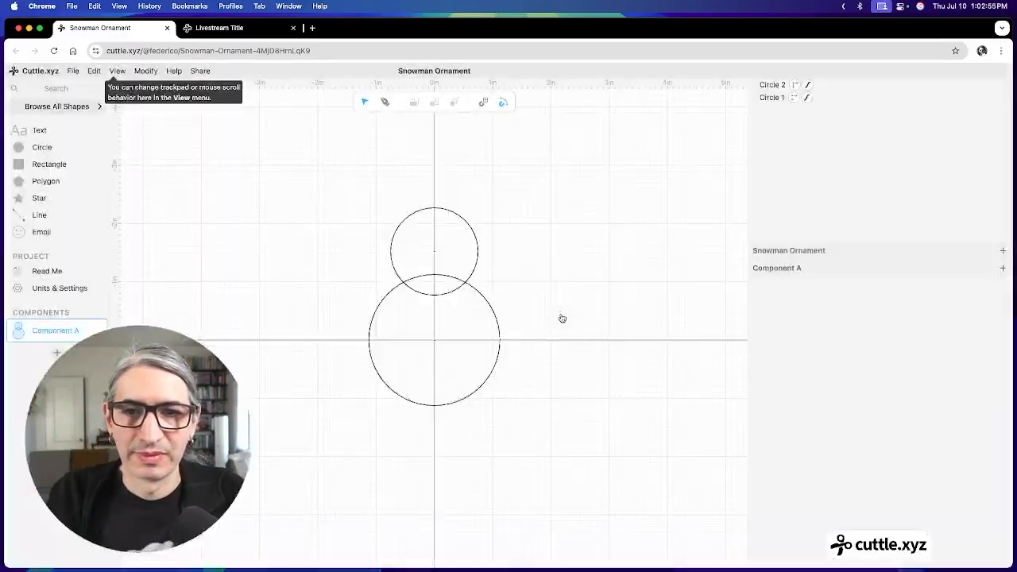
pyautogui.click(438, 295)
pyautogui.moveTo(434, 255); pyautogui.dragTo(435, 271)
pyautogui.click(544, 277)
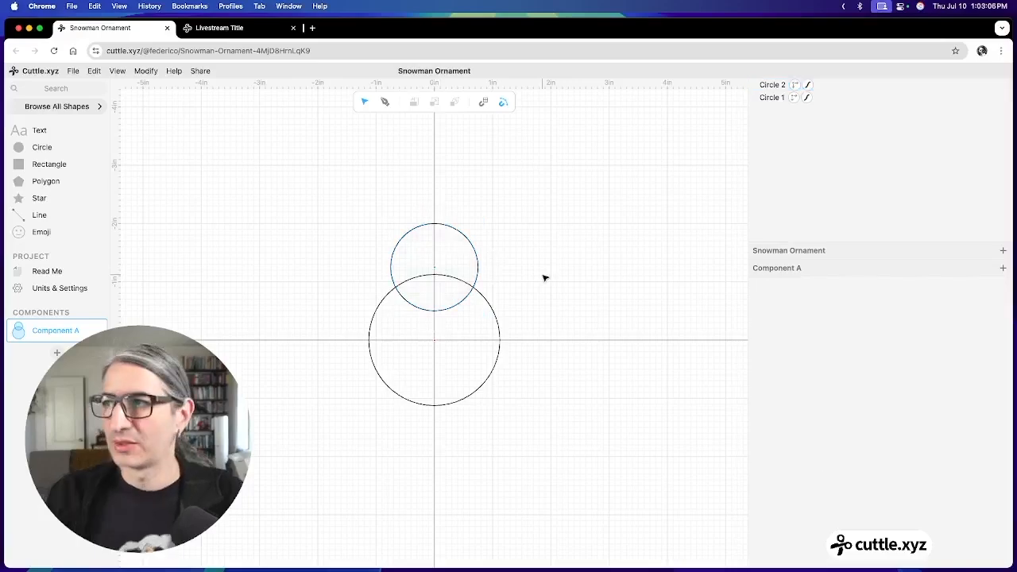
# Step: Turn on the fill for the head circle and for the body circle
pyautogui.scroll(5, 544, 278)
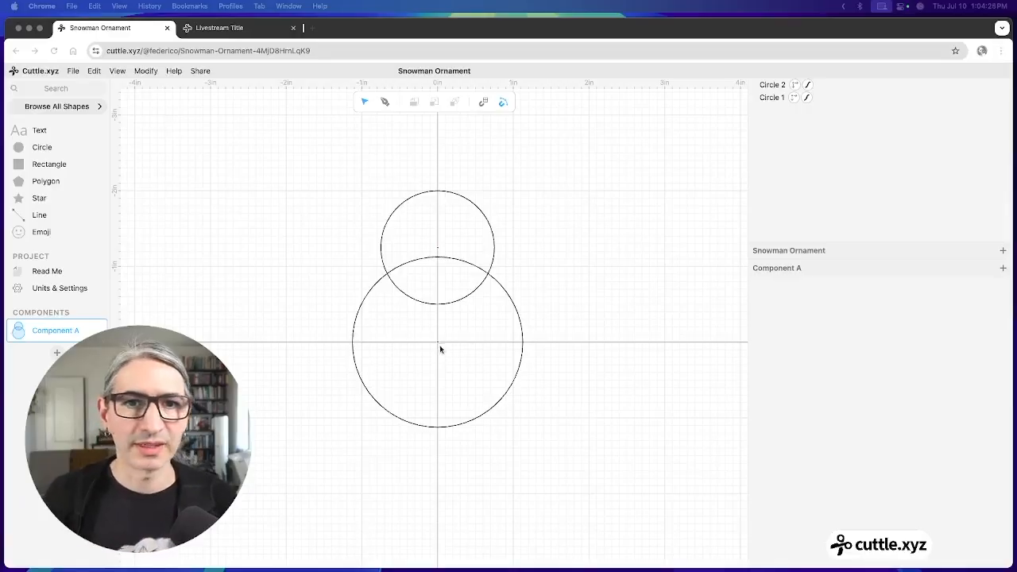
pyautogui.scroll(1, 503, 310)
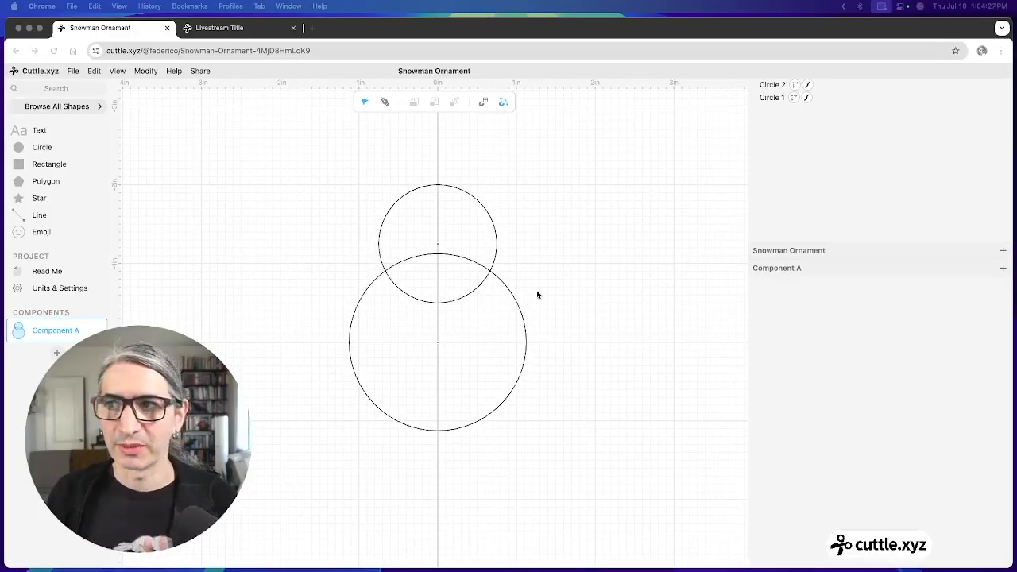
pyautogui.click(379, 140)
pyautogui.click(451, 190)
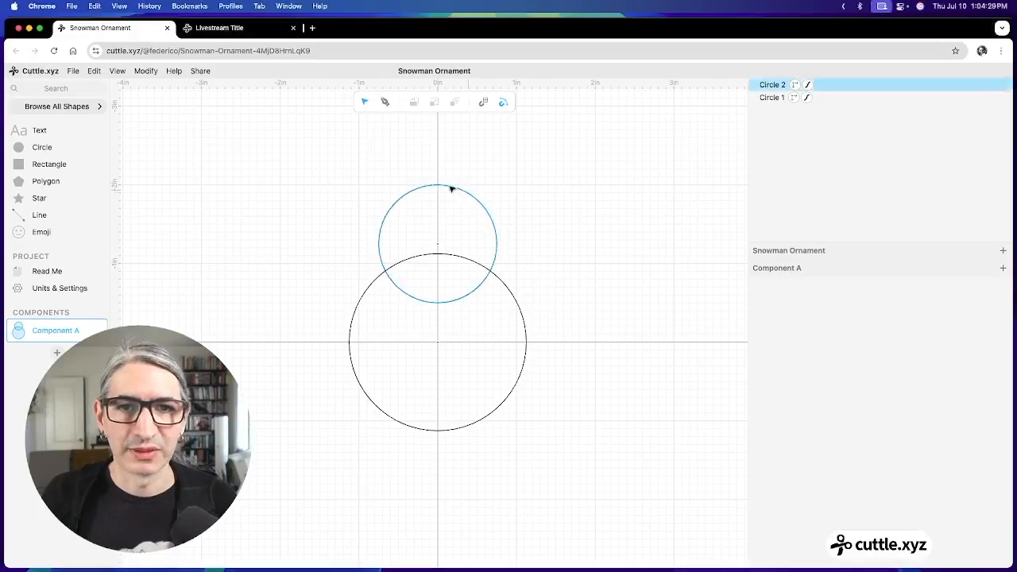
pyautogui.moveTo(387, 150); pyautogui.dragTo(471, 216)
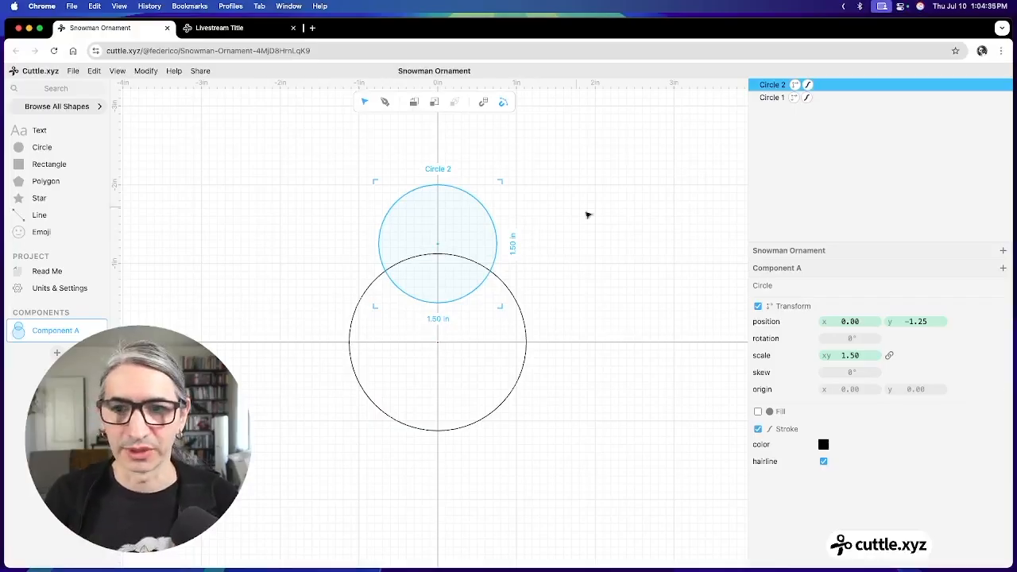
pyautogui.click(758, 412)
pyautogui.click(672, 384)
pyautogui.moveTo(606, 312); pyautogui.dragTo(554, 379)
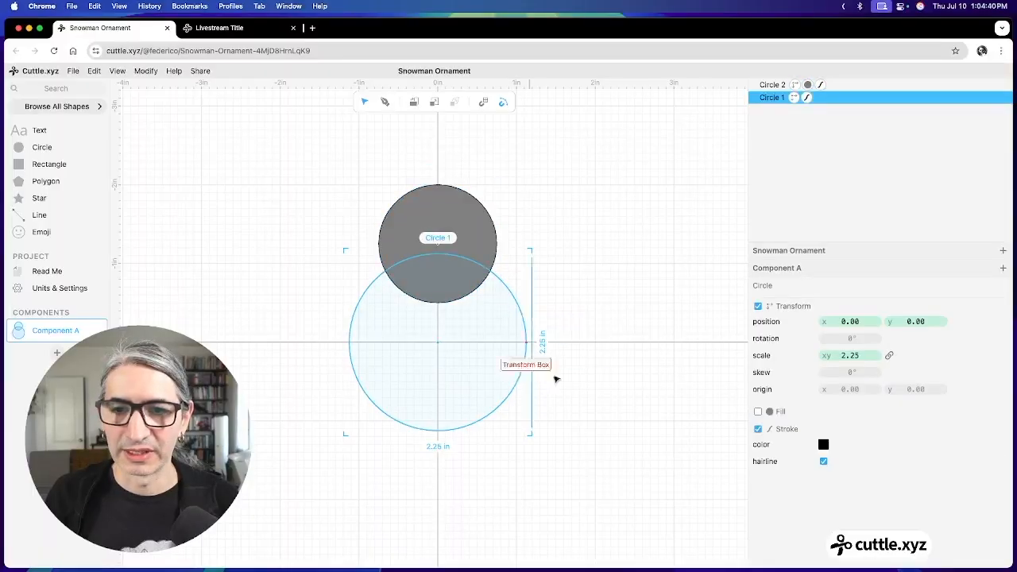
pyautogui.click(758, 412)
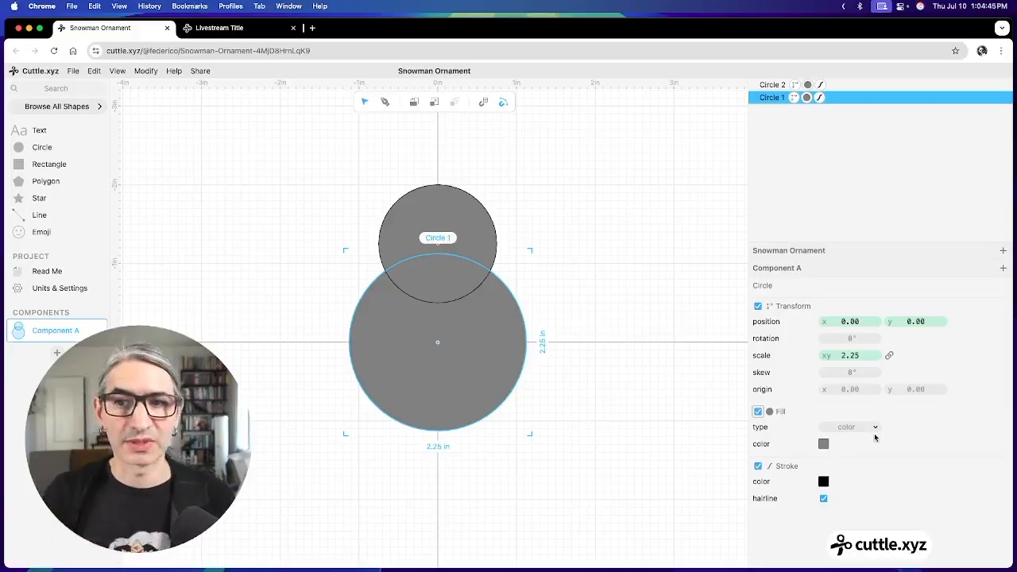
# Step: Lighten the body circle's fill color to light gray #bdbdbd
pyautogui.click(824, 445)
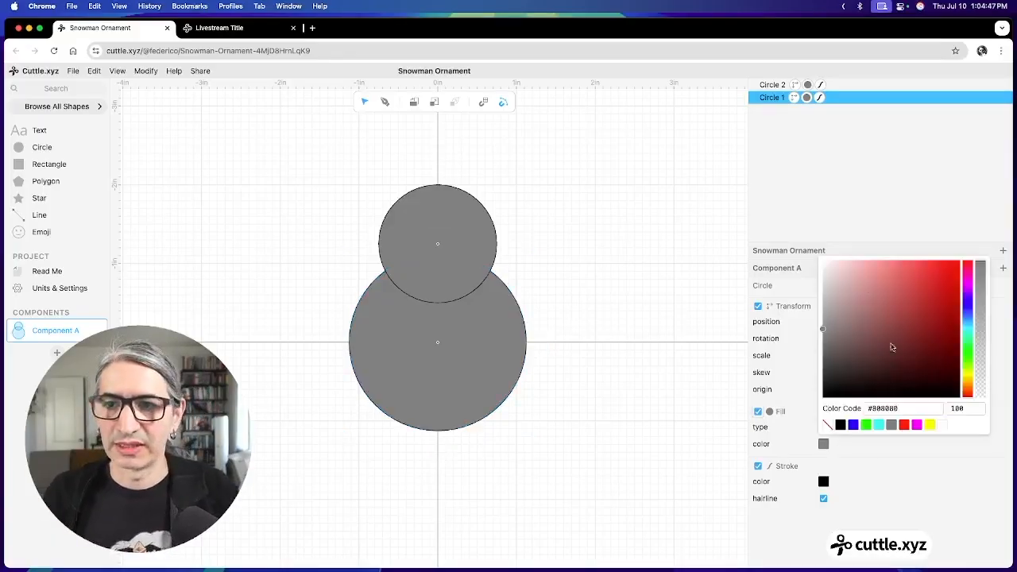
pyautogui.moveTo(826, 336); pyautogui.dragTo(822, 295)
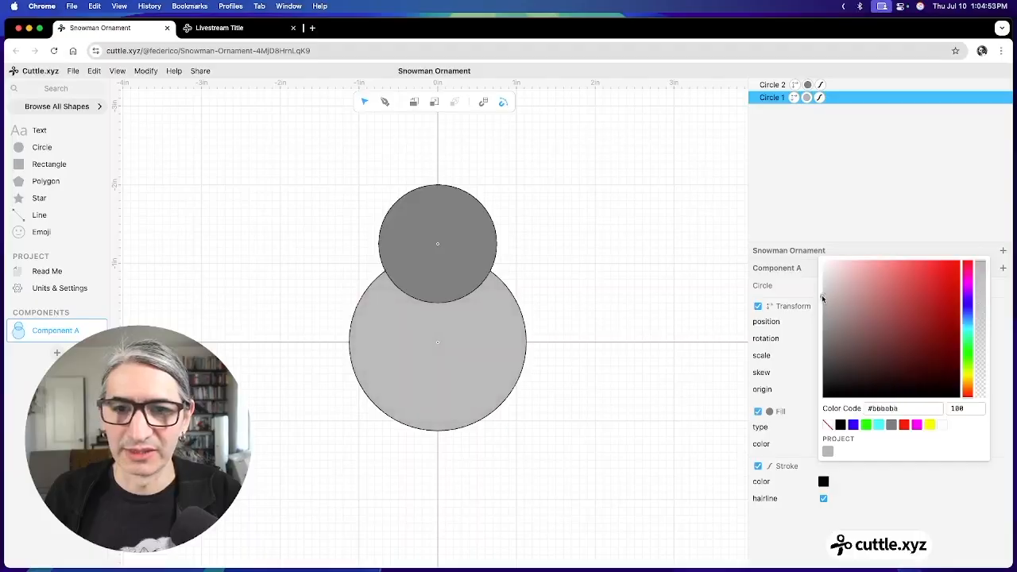
pyautogui.click(674, 396)
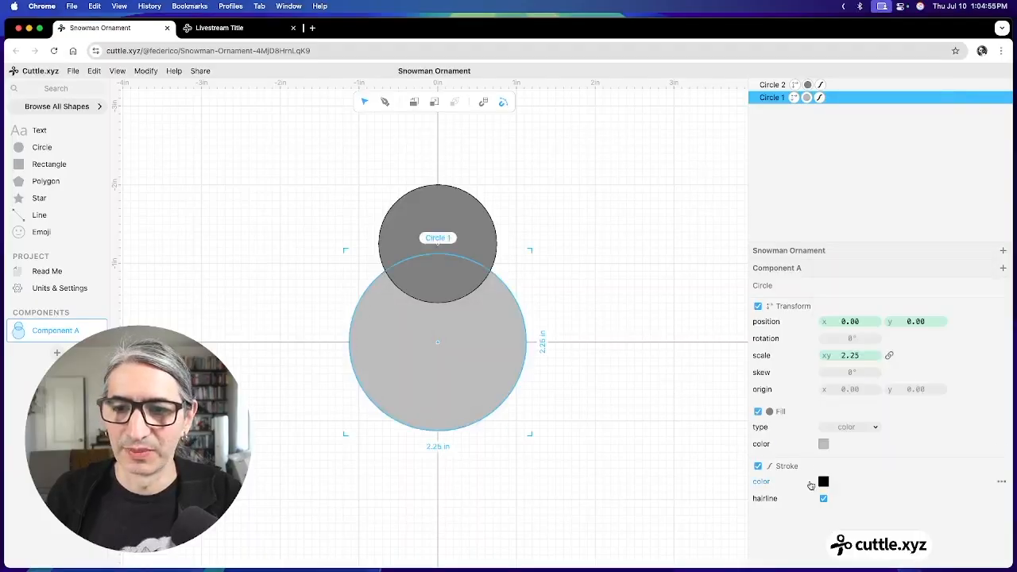
pyautogui.click(825, 444)
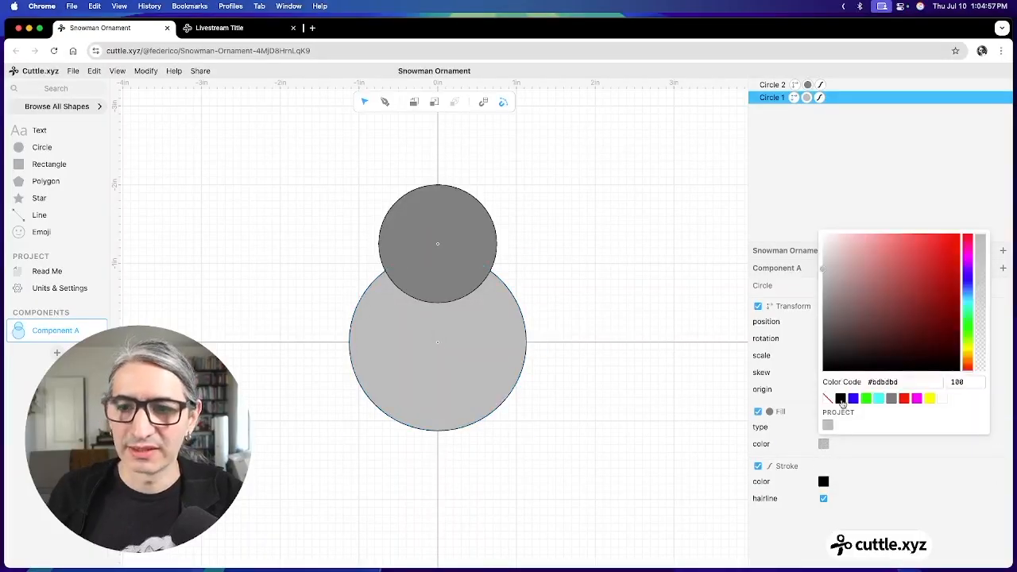
pyautogui.click(707, 400)
# Step: Fill the head circle with the same light gray project color as the body
pyautogui.click(422, 243)
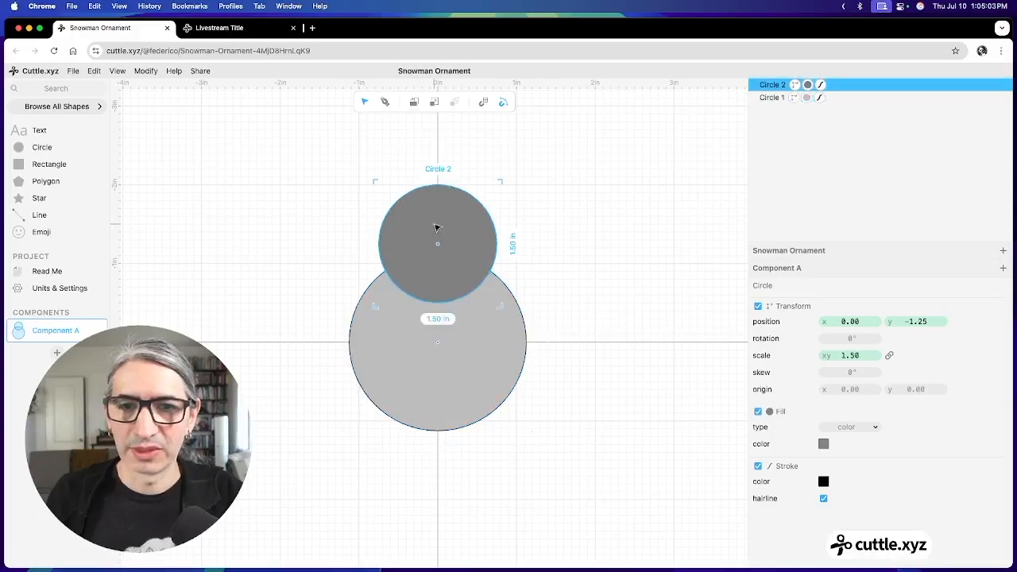
pyautogui.click(824, 443)
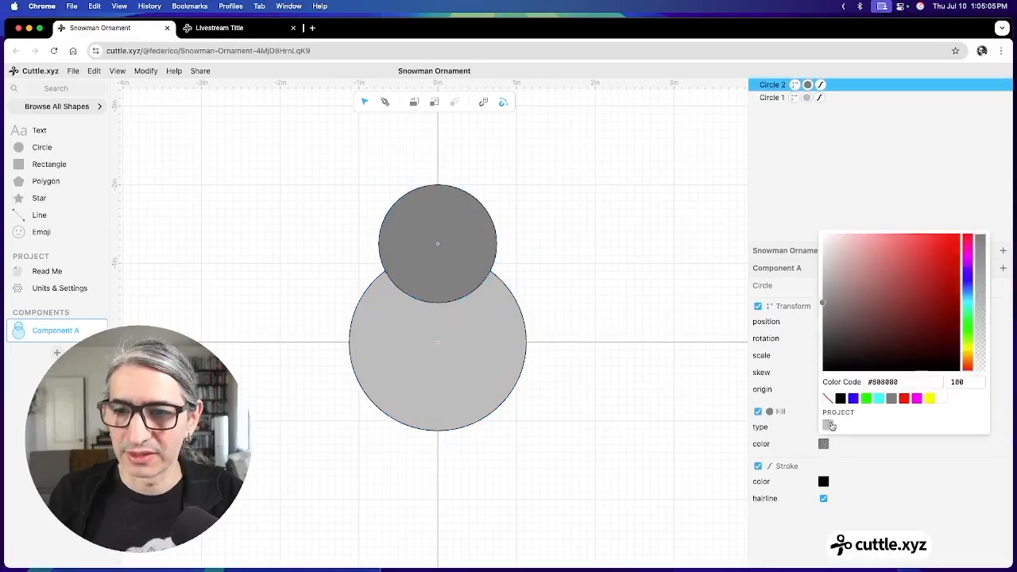
pyautogui.click(828, 425)
pyautogui.click(527, 270)
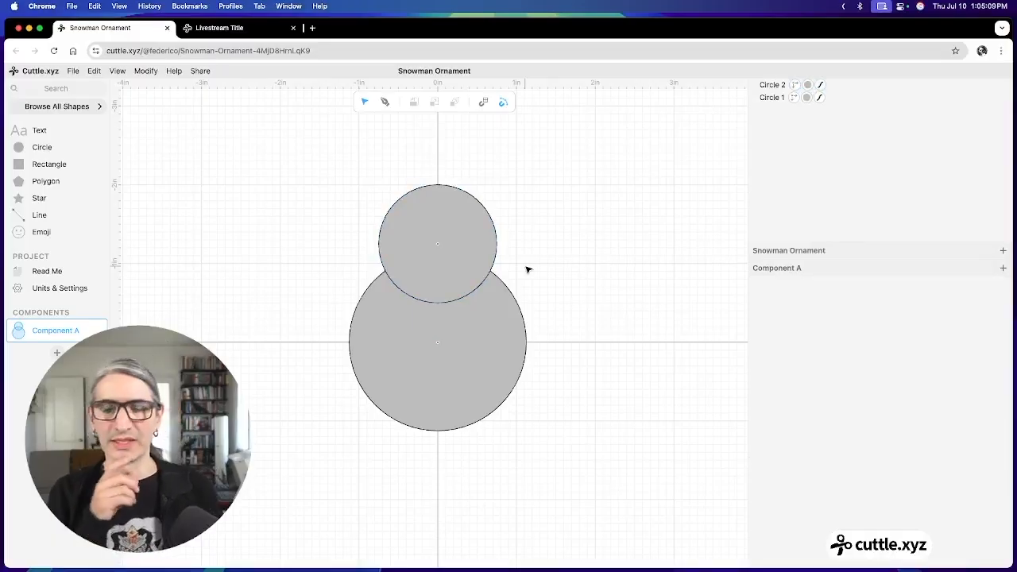
# Step: Try the Layered Stack modifier on the head and body circles together and undo it
pyautogui.click(490, 224)
pyautogui.click(417, 182)
pyautogui.moveTo(277, 141)
pyautogui.mouseDown()
pyautogui.moveTo(516, 332)
pyautogui.moveTo(588, 439)
pyautogui.mouseUp()
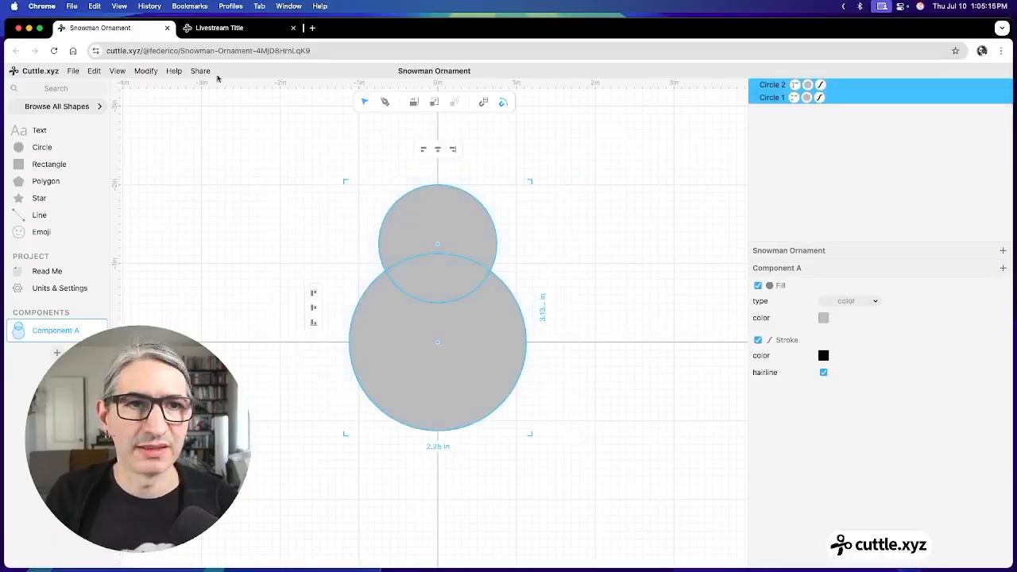
pyautogui.click(151, 72)
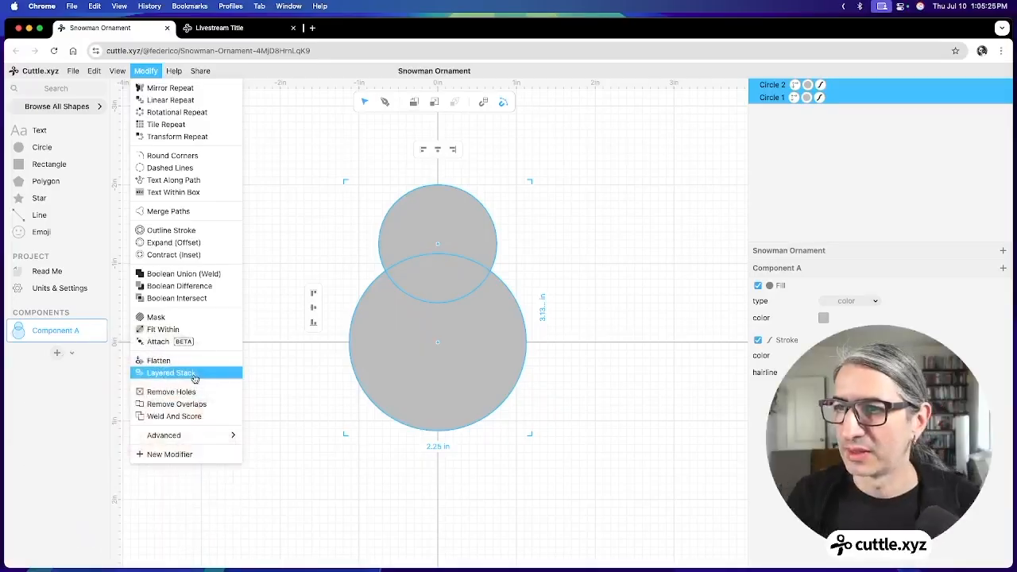
pyautogui.click(194, 376)
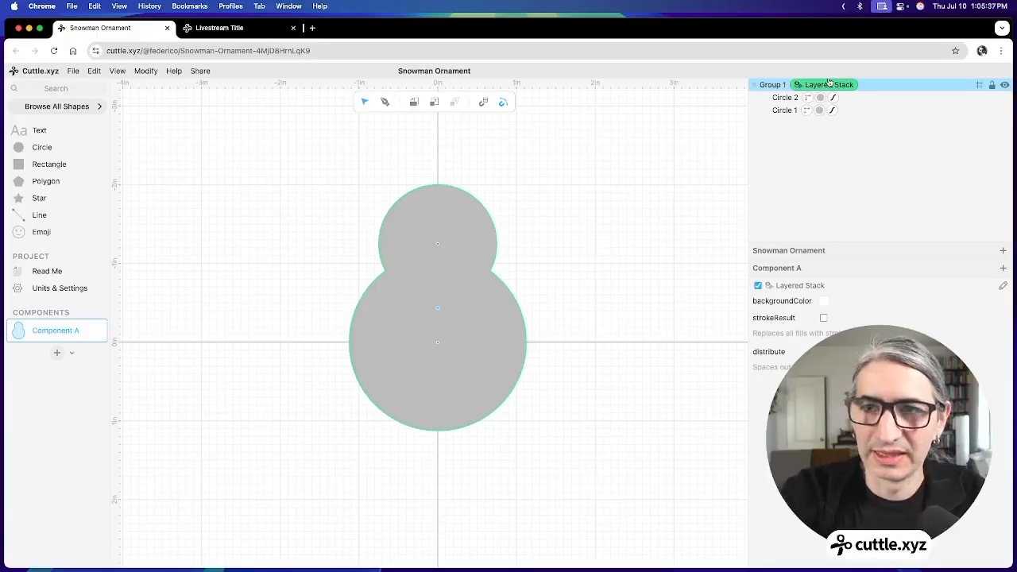
pyautogui.click(599, 184)
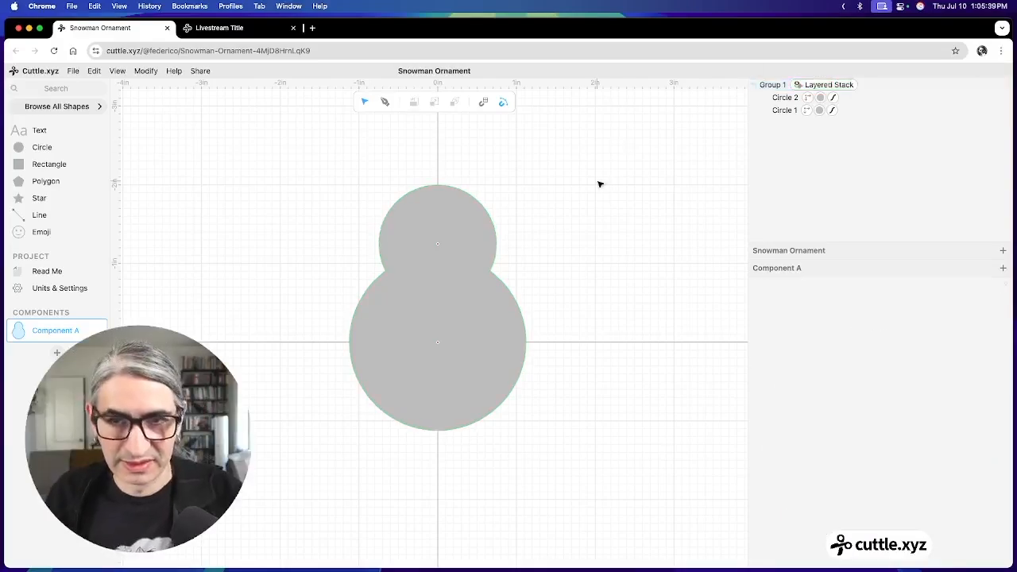
pyautogui.press('super+z')
pyautogui.click(607, 198)
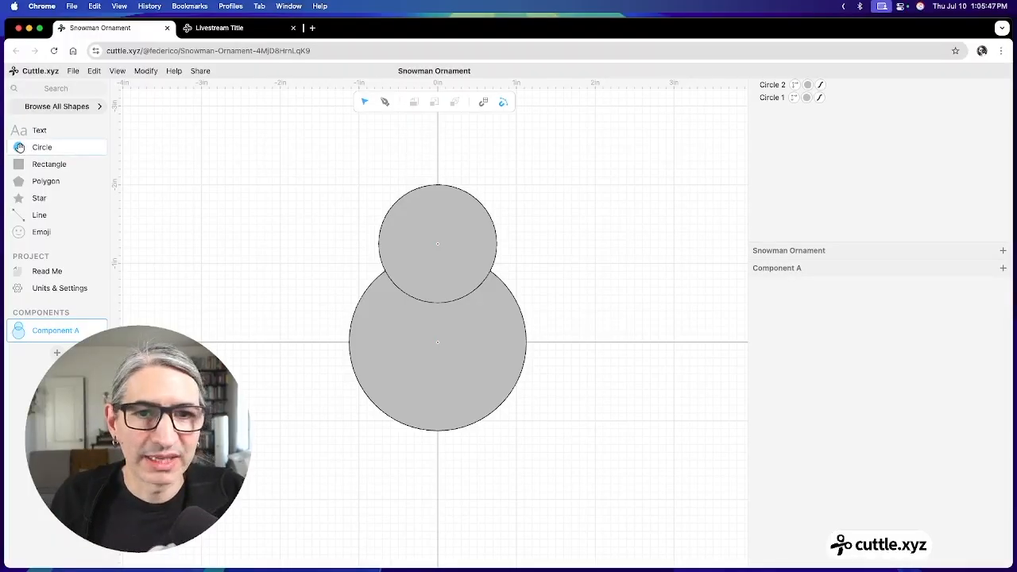
# Step: Add a circle as the snowman's left-hand eye at about x -0.37, y -1.27 and set its scale to 0.25
pyautogui.moveTo(57, 147); pyautogui.dragTo(411, 245)
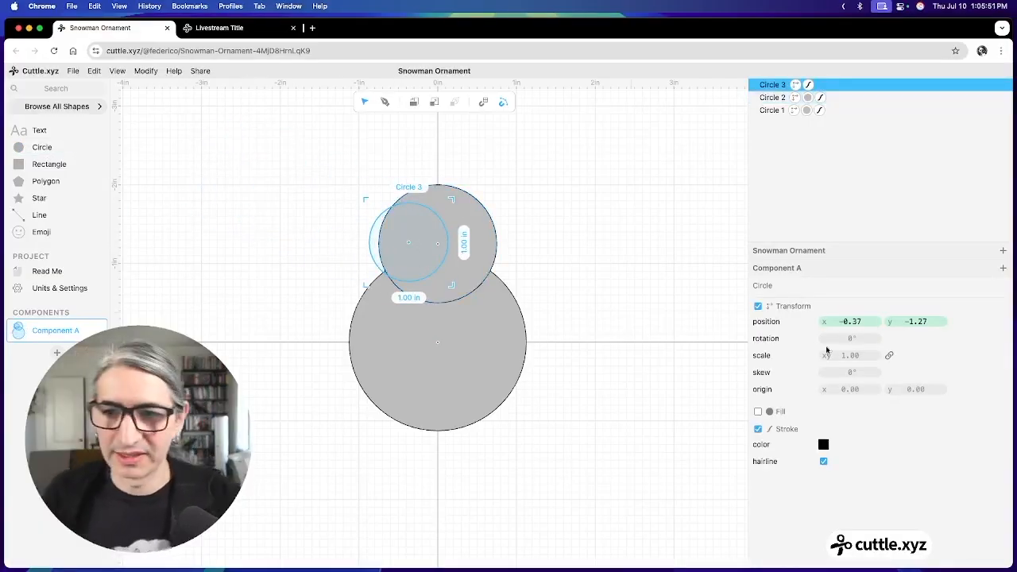
pyautogui.click(861, 356)
pyautogui.write('0.25')
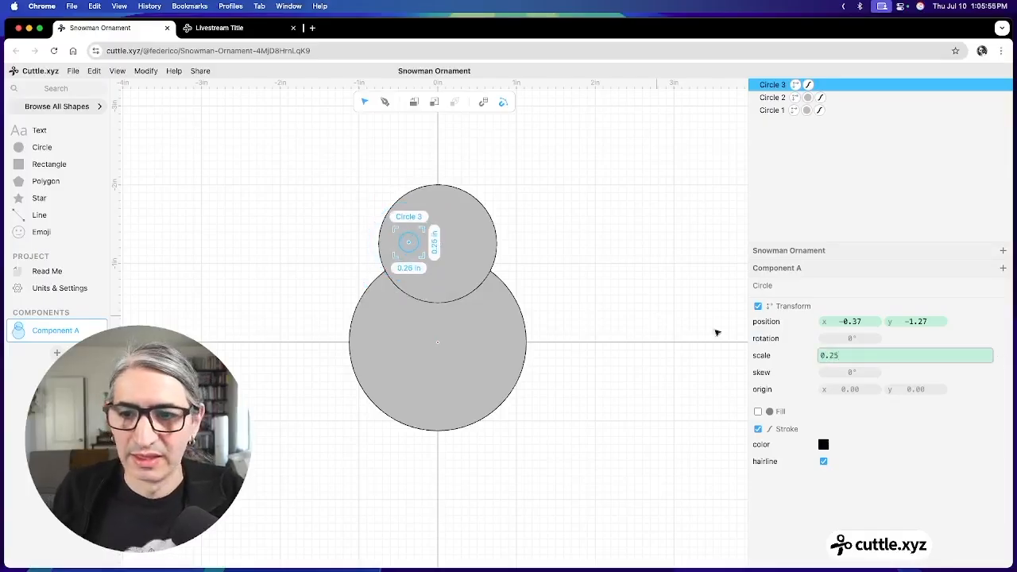
# Step: Turn on the fill of the eye circle and set its color to black
pyautogui.click(758, 411)
pyautogui.click(824, 444)
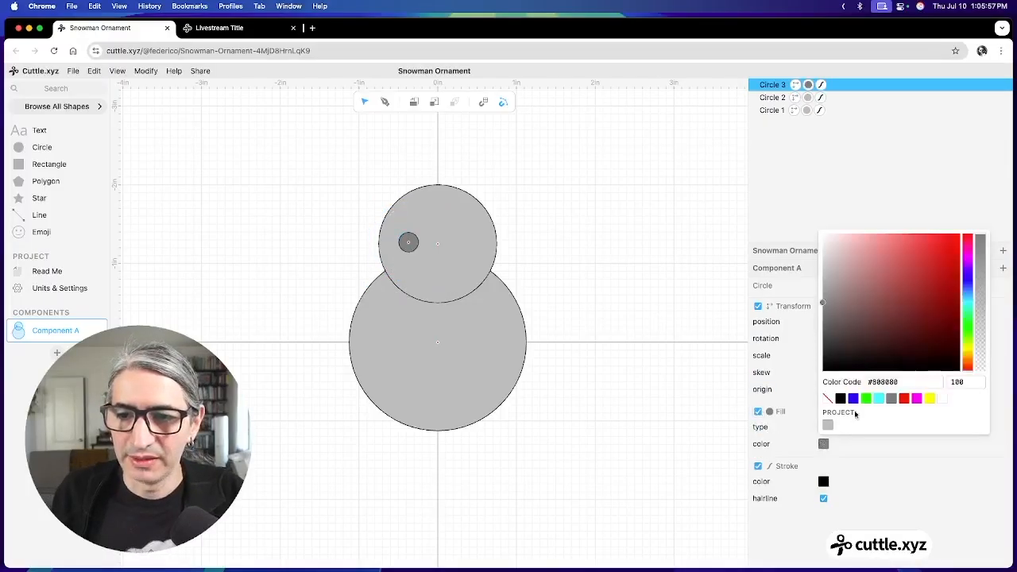
pyautogui.click(841, 398)
pyautogui.click(548, 254)
# Step: Move the black eye circle to x -0.40, y -1.25
pyautogui.scroll(5, 529, 255)
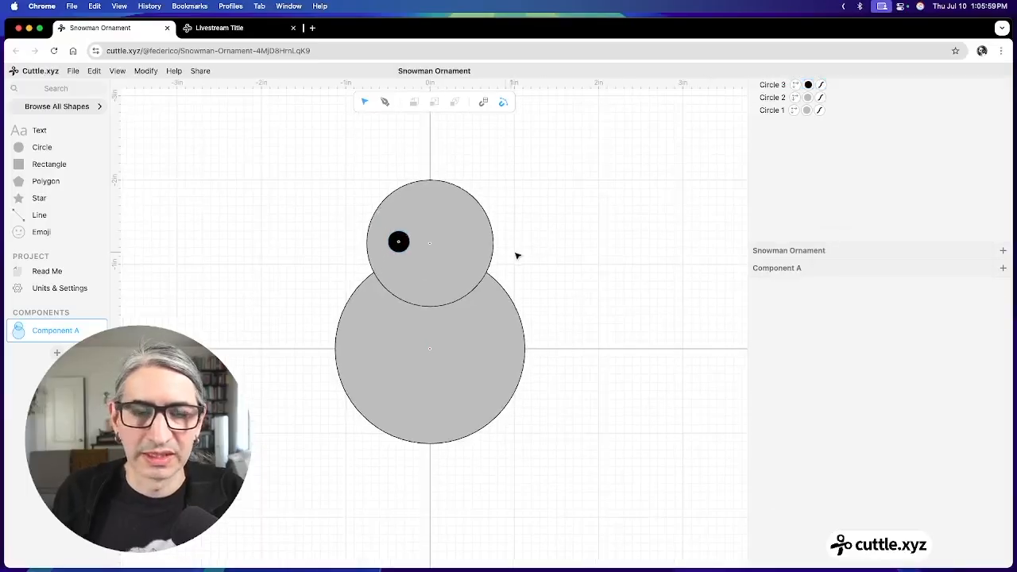
pyautogui.hscroll(-2, 548, 253)
pyautogui.click(395, 226)
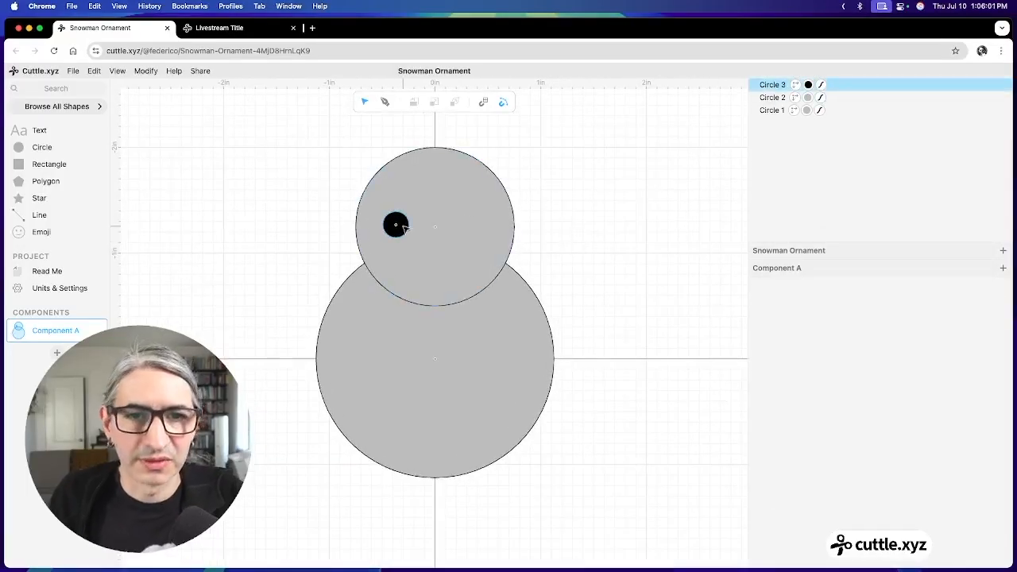
pyautogui.moveTo(398, 227)
pyautogui.mouseDown()
pyautogui.moveTo(436, 229)
pyautogui.moveTo(395, 229)
pyautogui.mouseUp()
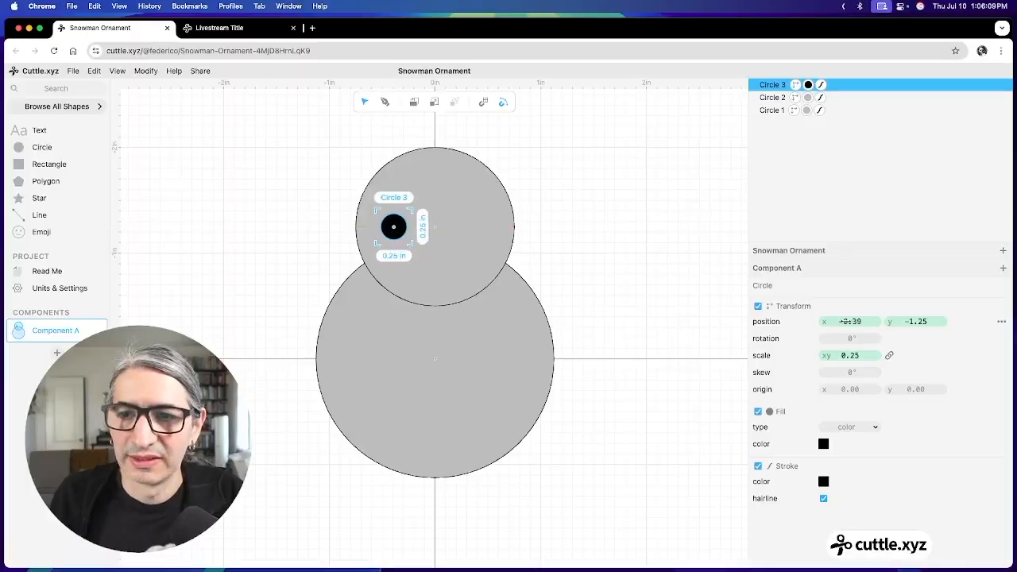
pyautogui.click(739, 316)
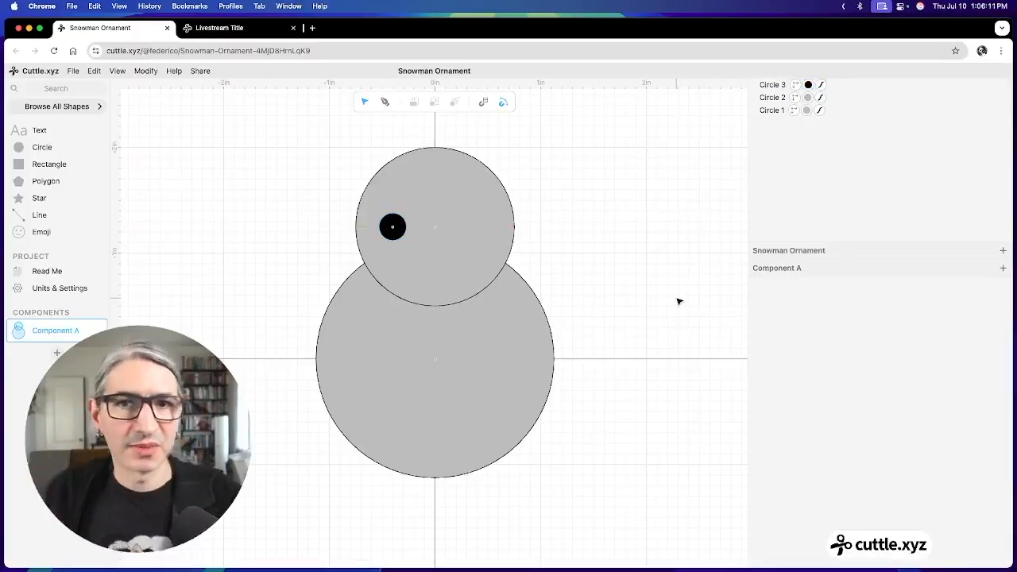
# Step: Apply the Mirror Repeat modifier to the eye circle to make the second eye across the snowman's vertical axis
pyautogui.click(397, 223)
pyautogui.click(392, 223)
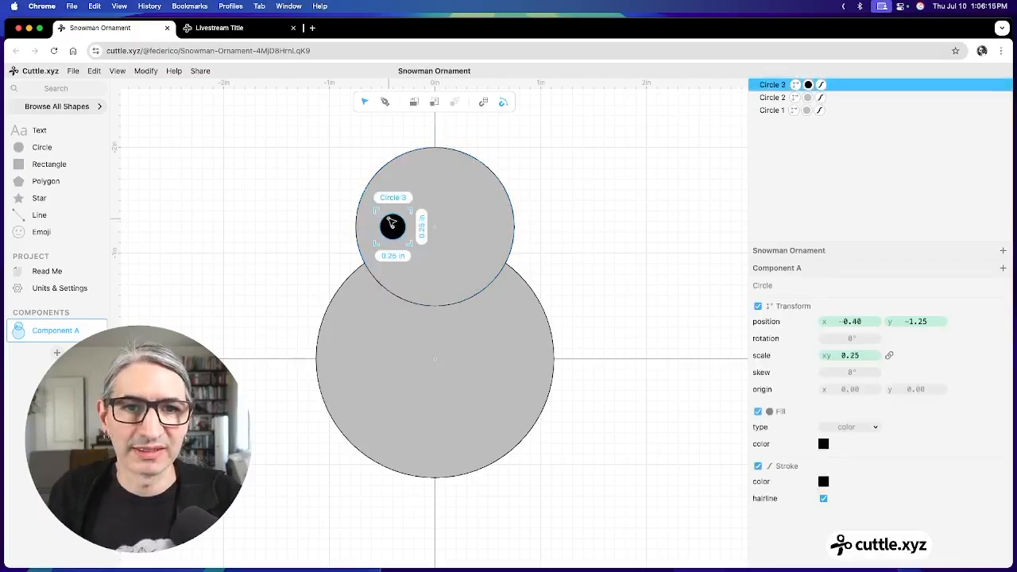
pyautogui.click(146, 70)
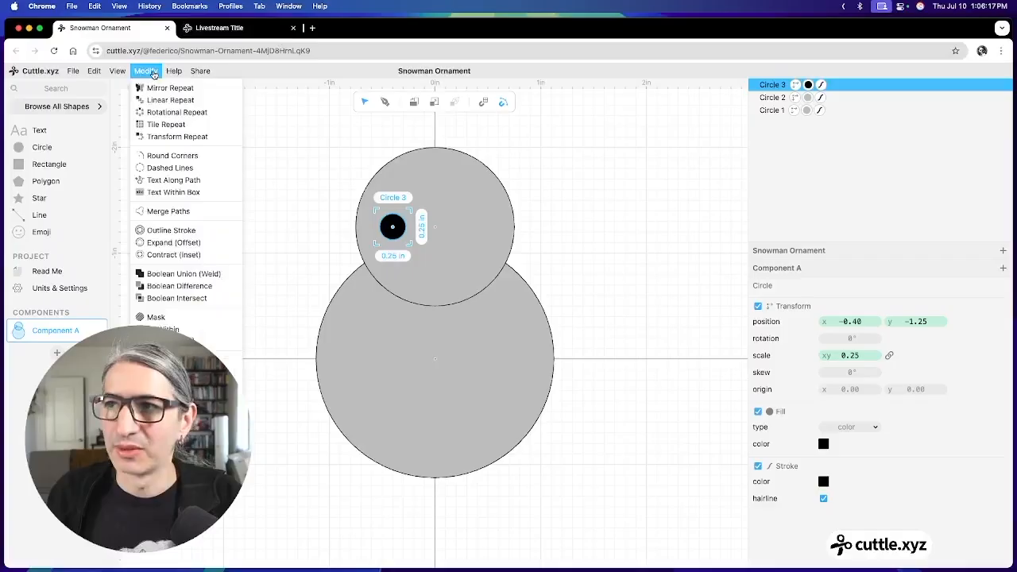
pyautogui.click(171, 88)
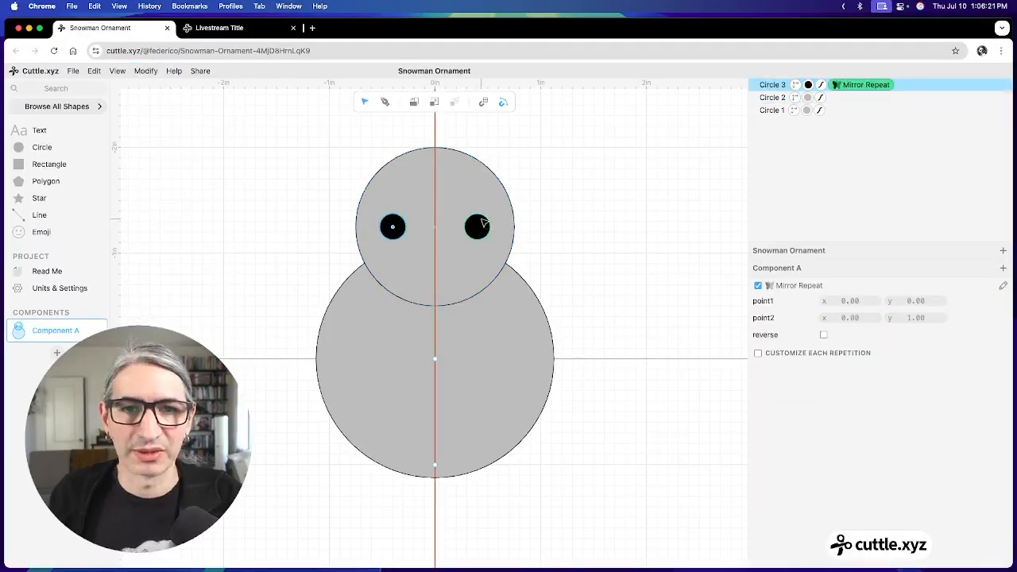
pyautogui.click(394, 229)
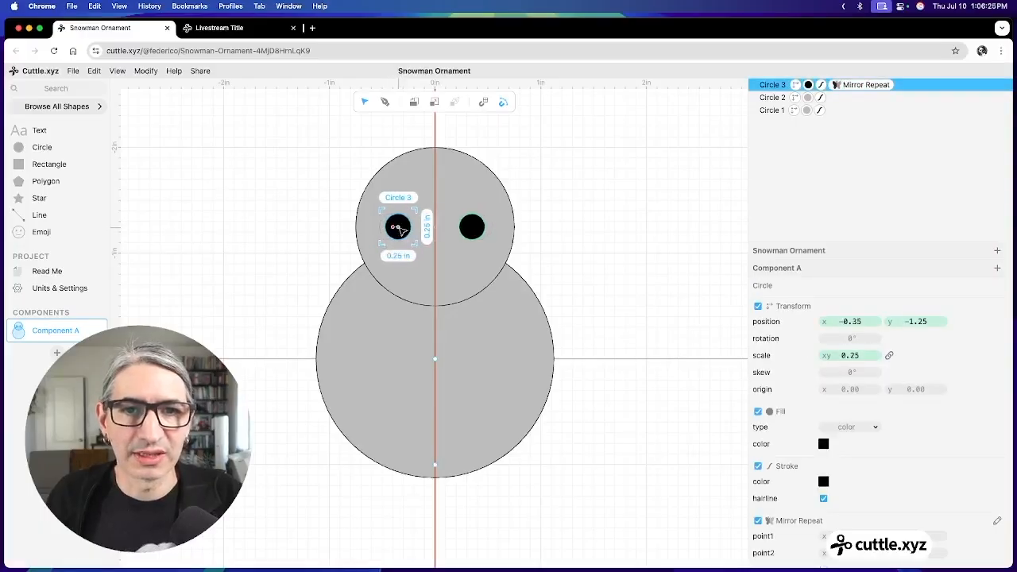
pyautogui.click(683, 202)
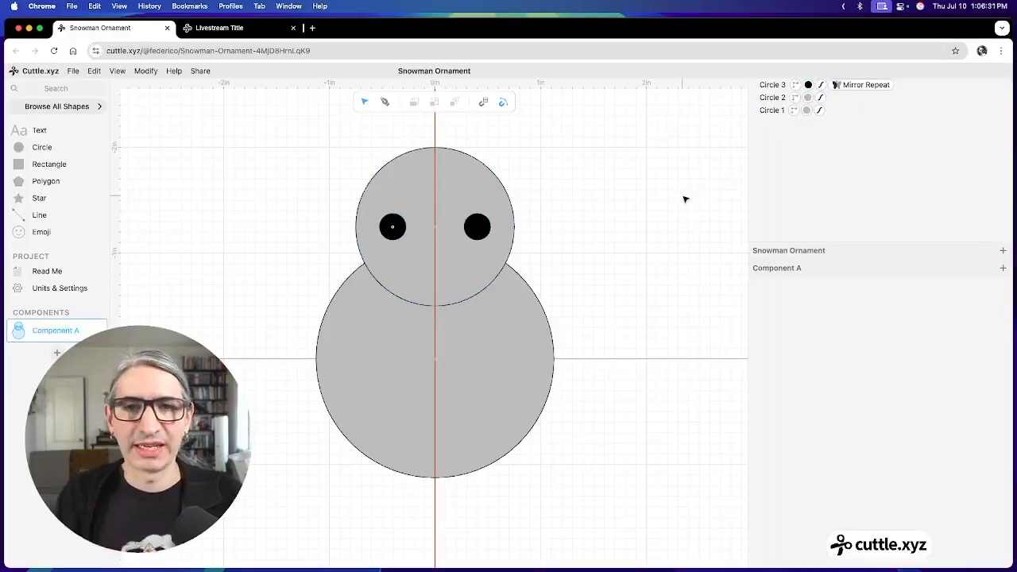
# Step: Search the shape library for "tri" and place a triangle at the head's center, x 0.00, y -1.25
pyautogui.scroll(-5, 628, 240)
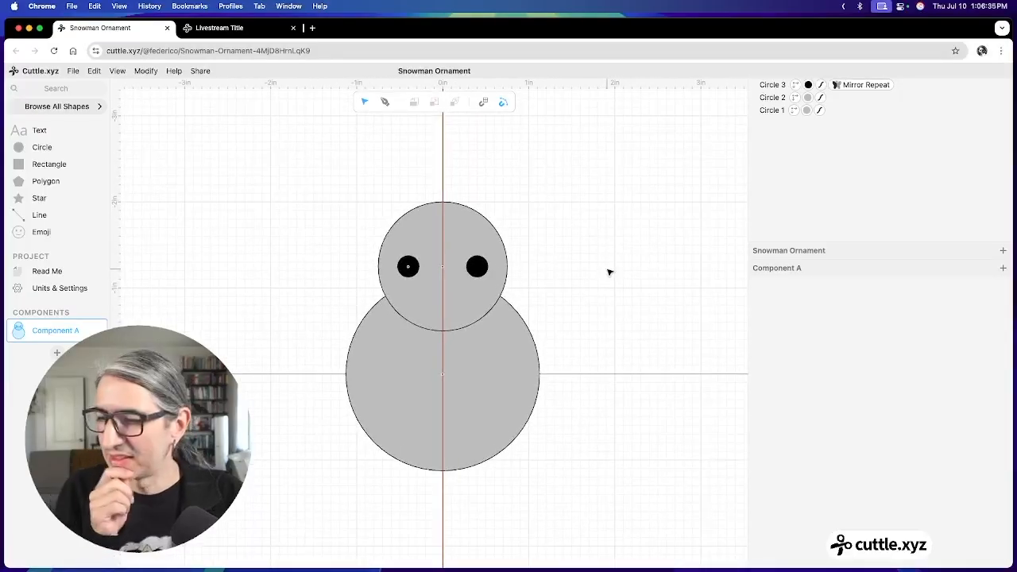
pyautogui.scroll(5, 564, 281)
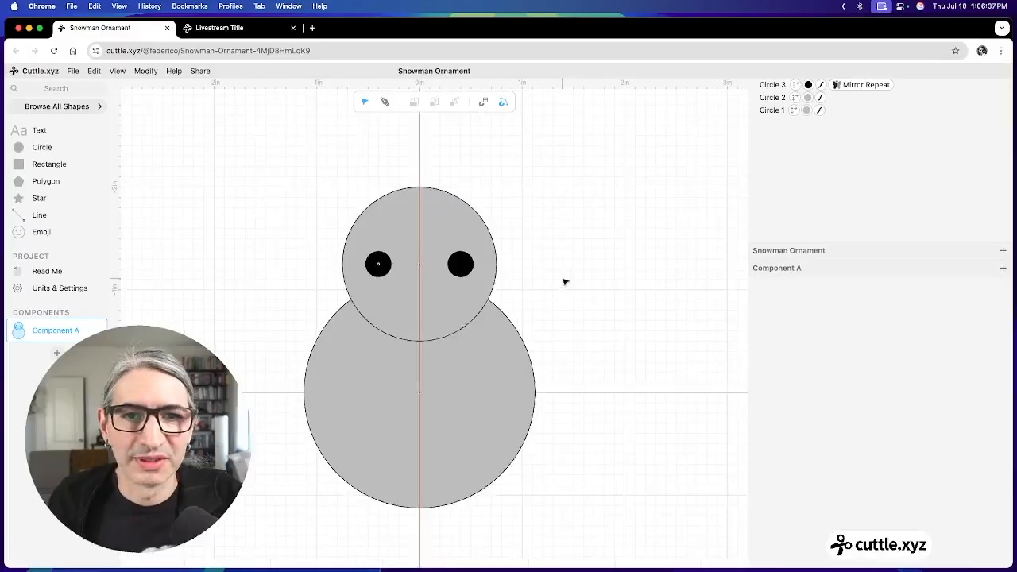
pyautogui.moveTo(554, 286); pyautogui.dragTo(599, 262)
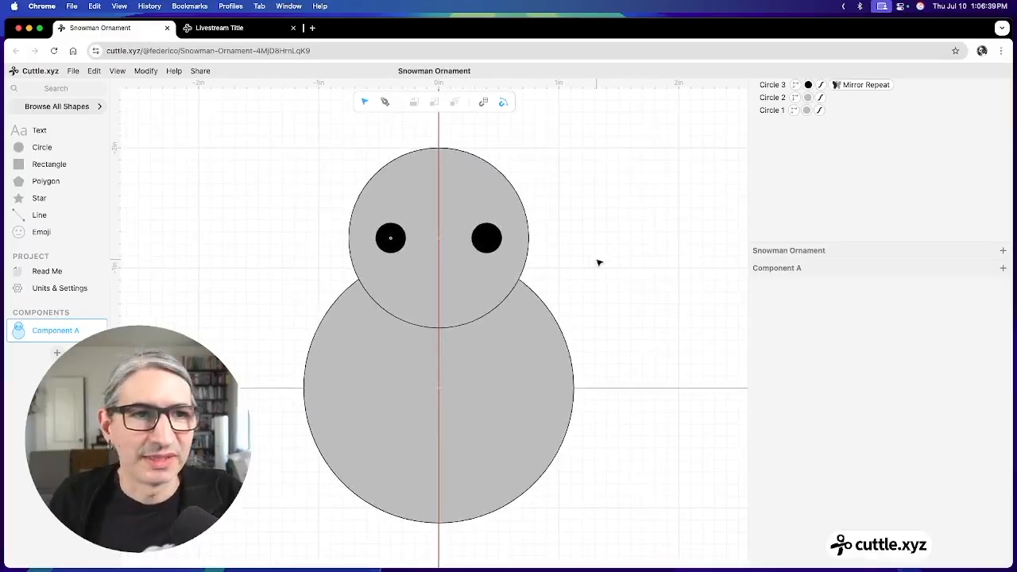
pyautogui.click(448, 230)
pyautogui.click(36, 88)
pyautogui.write('tri')
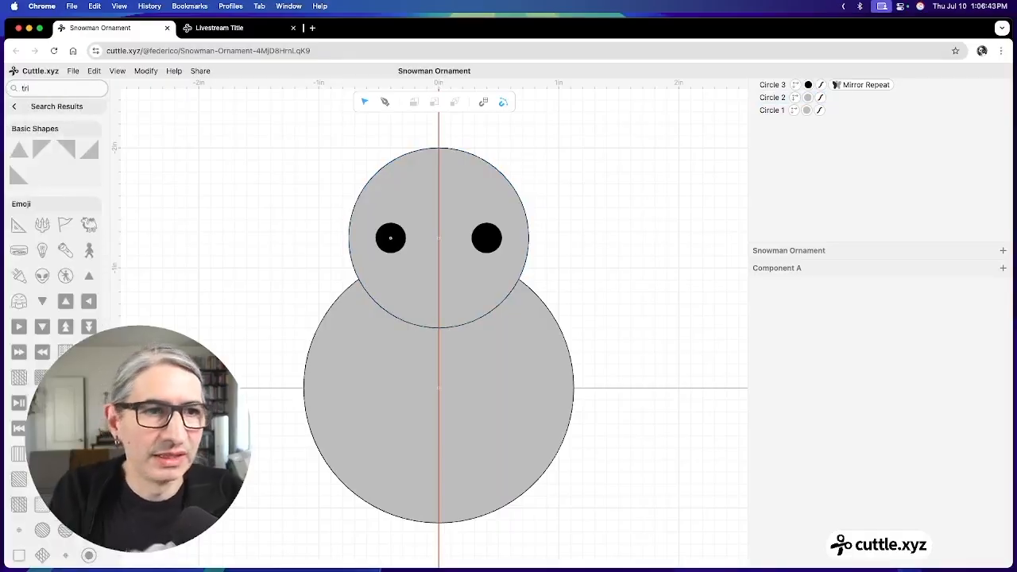
pyautogui.moveTo(19, 151); pyautogui.dragTo(439, 239)
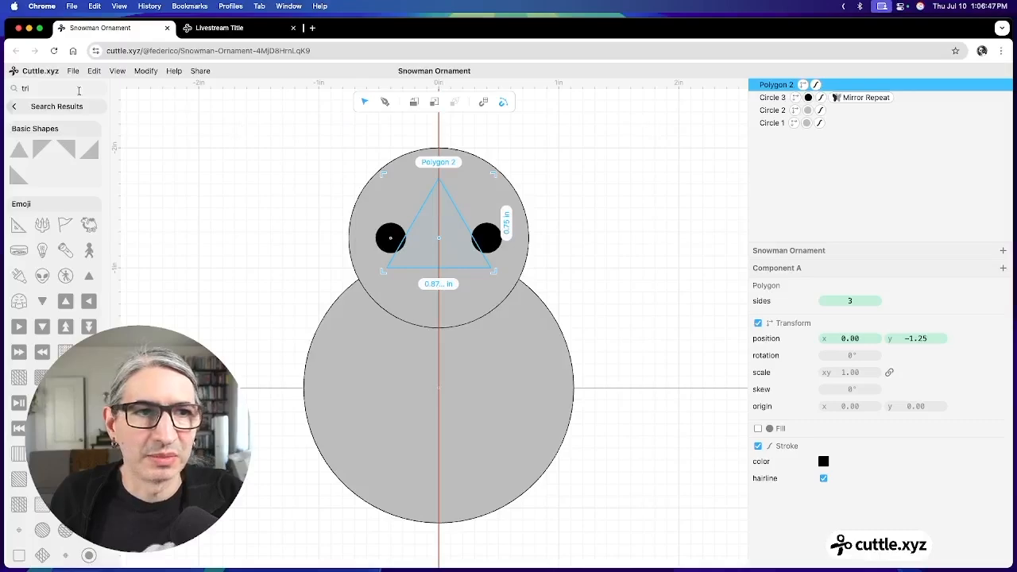
pyautogui.click(31, 108)
pyautogui.click(31, 108)
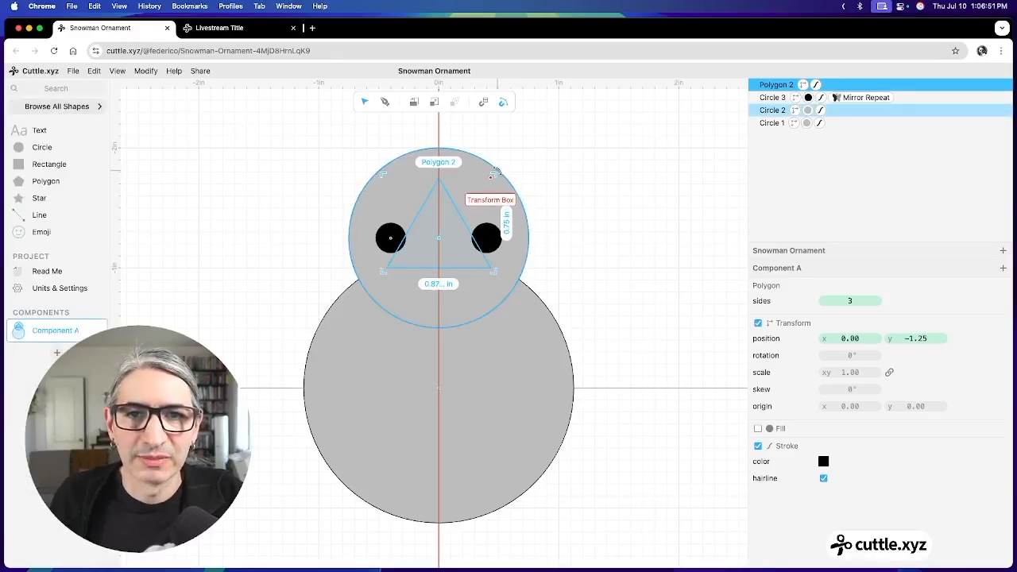
# Step: Rotate the triangle 180° so it points down and scale it uniformly to about 0.27
pyautogui.moveTo(495, 171); pyautogui.dragTo(417, 272)
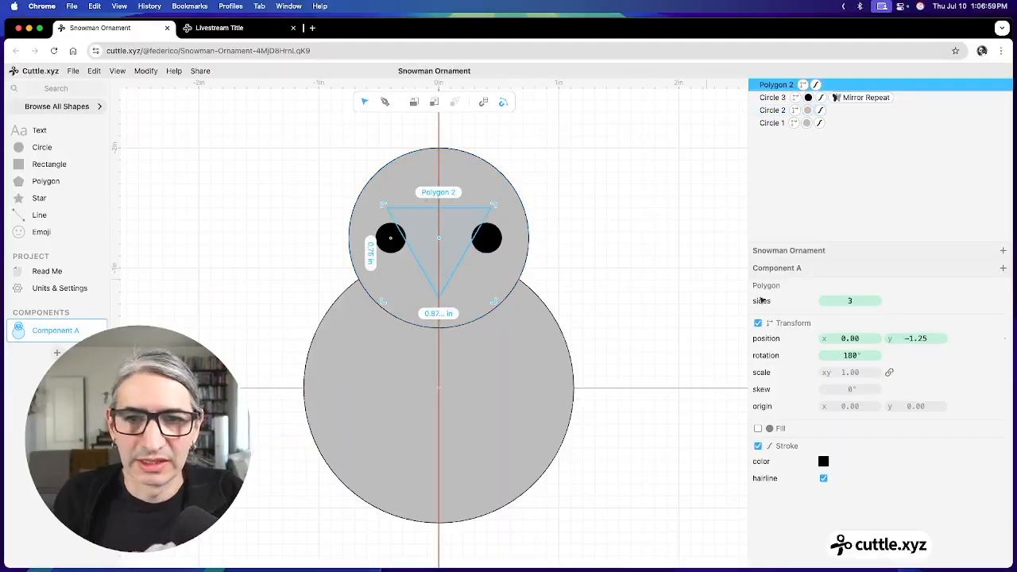
pyautogui.moveTo(761, 373); pyautogui.dragTo(736, 375)
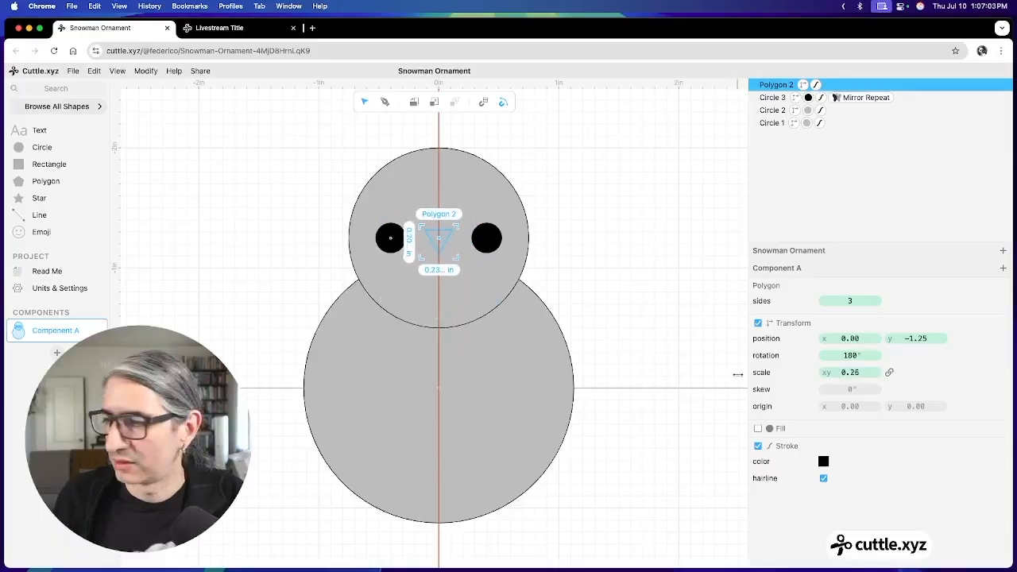
pyautogui.click(536, 245)
# Step: Stretch the nose triangle downward to a y scale of about 0.40 and move it down to about y -1.15
pyautogui.scroll(2, 487, 253)
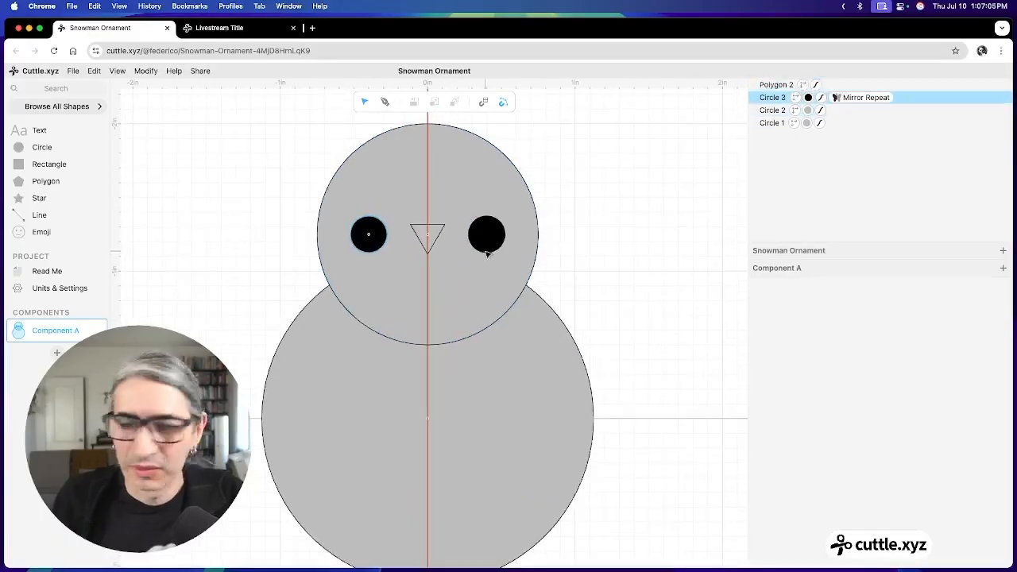
pyautogui.scroll(1, 487, 254)
pyautogui.click(426, 256)
pyautogui.moveTo(426, 256); pyautogui.dragTo(426, 272)
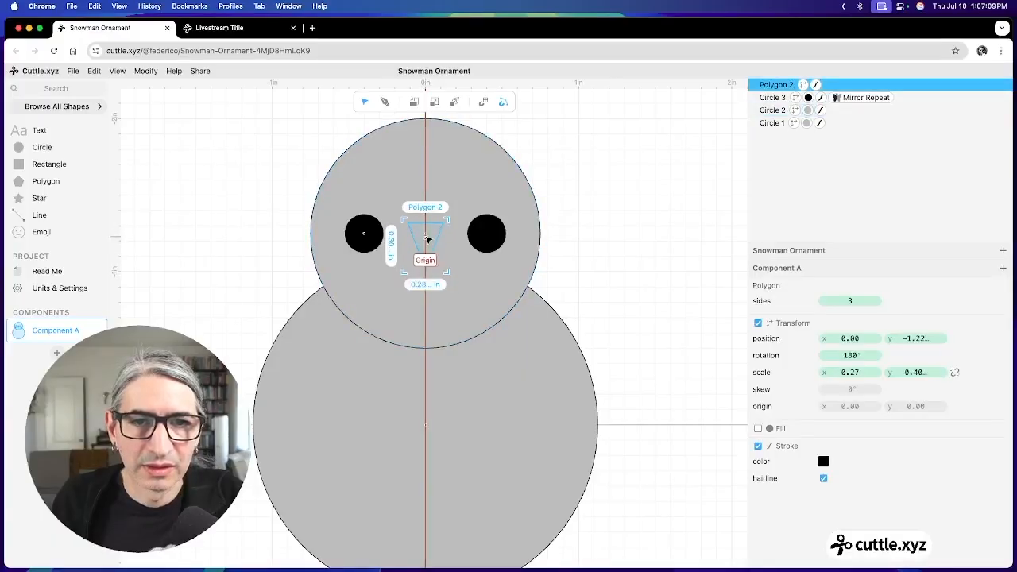
pyautogui.click(580, 164)
pyautogui.click(426, 226)
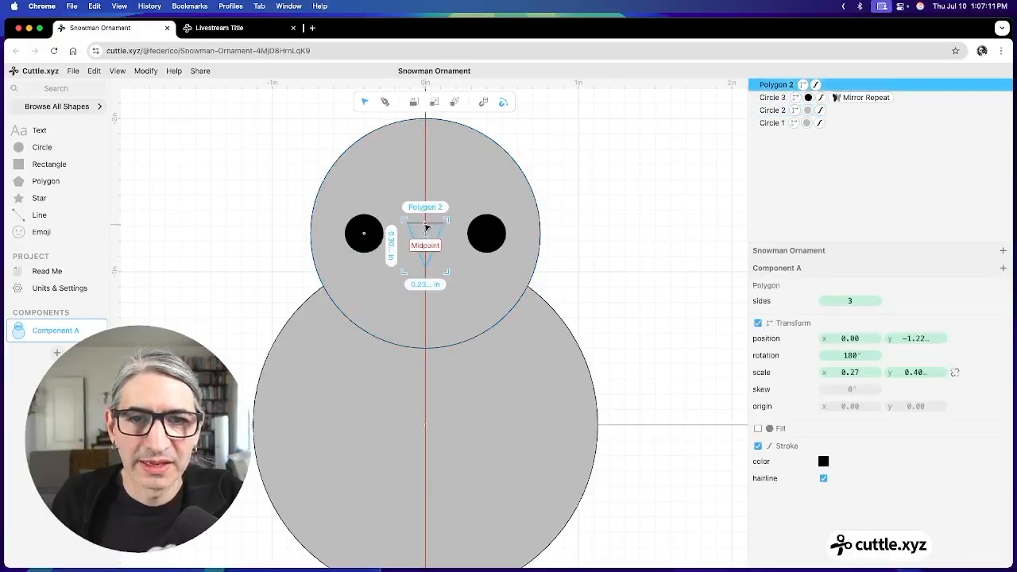
pyautogui.moveTo(426, 228); pyautogui.dragTo(428, 234)
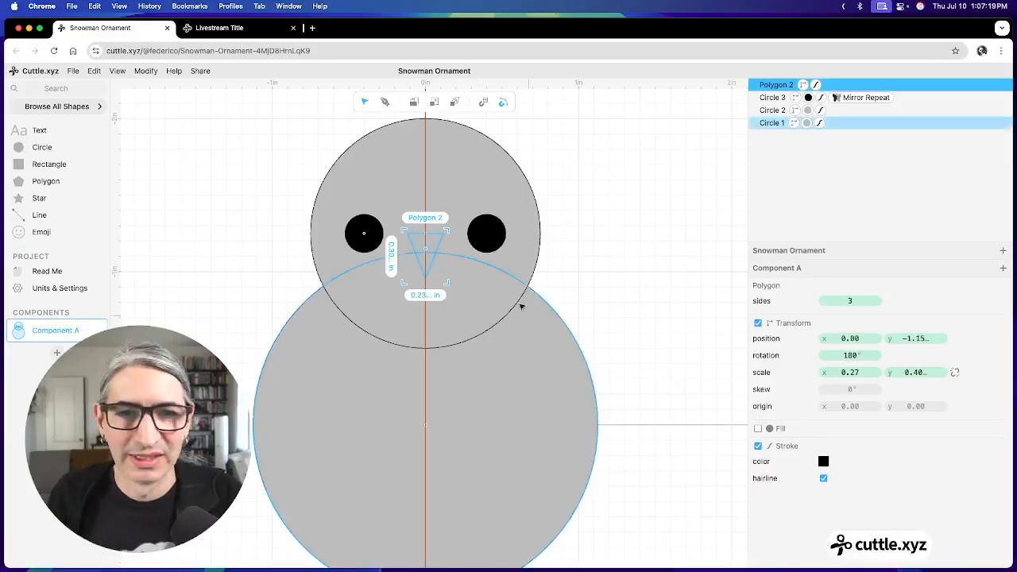
# Step: Set the nose triangle's scale to x 0.20 and y 0.30
pyautogui.moveTo(849, 372); pyautogui.dragTo(836, 372)
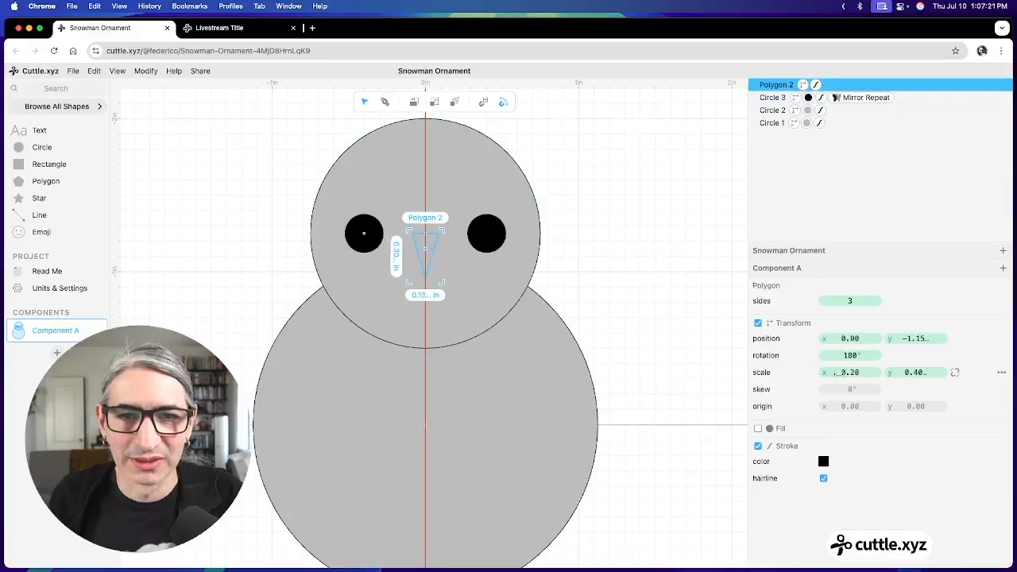
pyautogui.moveTo(927, 373); pyautogui.dragTo(907, 372)
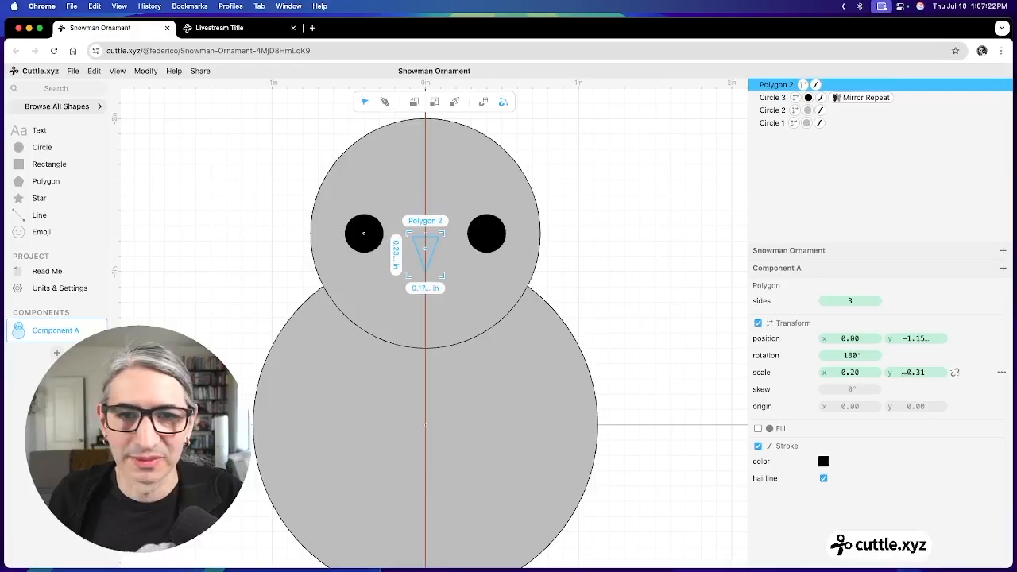
pyautogui.click(712, 337)
# Step: Turn on the fill of the nose triangle and set its color to black
pyautogui.scroll(3, 472, 245)
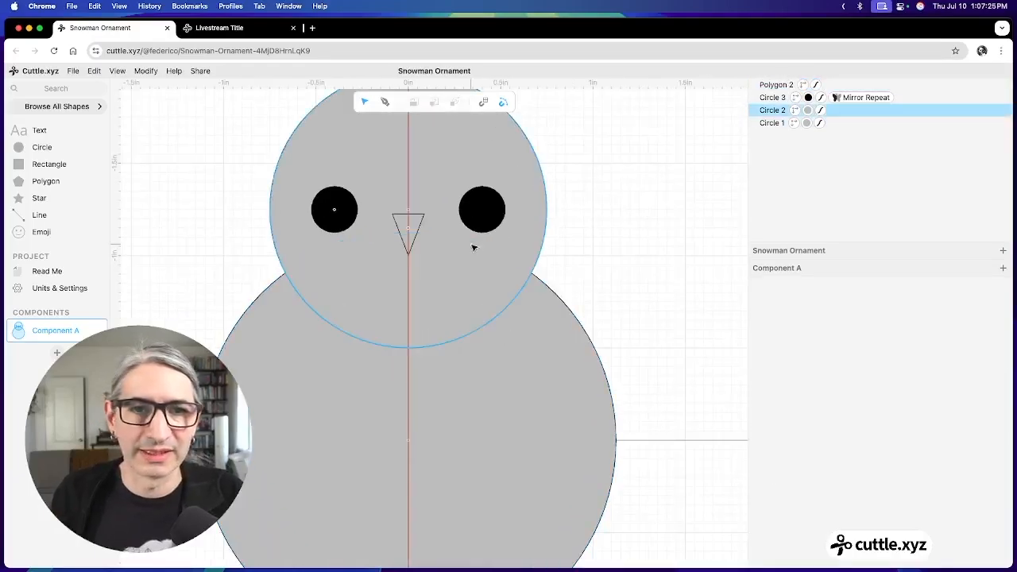
pyautogui.scroll(-1, 604, 226)
pyautogui.moveTo(610, 230); pyautogui.dragTo(638, 240)
pyautogui.click(461, 245)
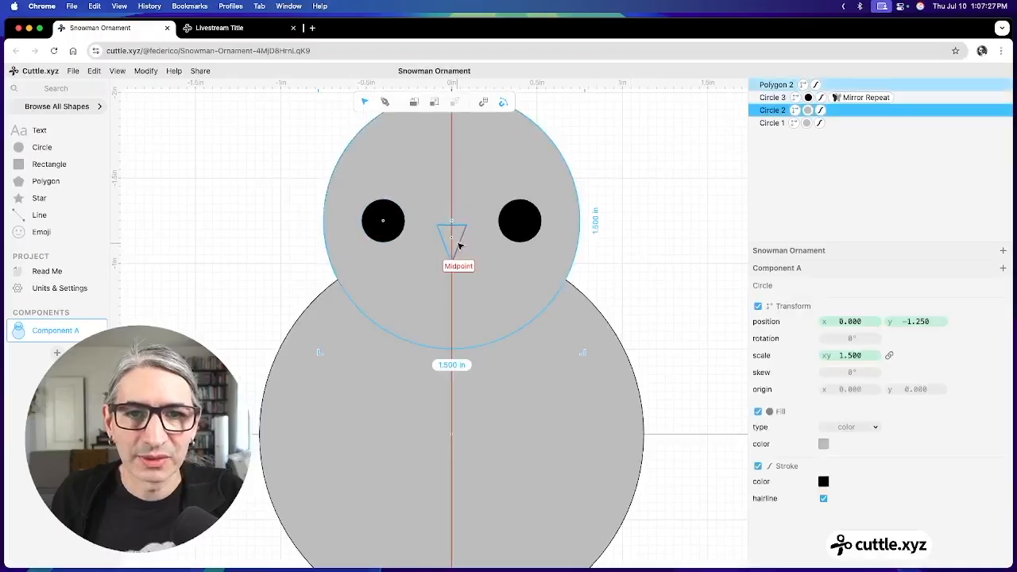
pyautogui.click(459, 244)
pyautogui.click(759, 429)
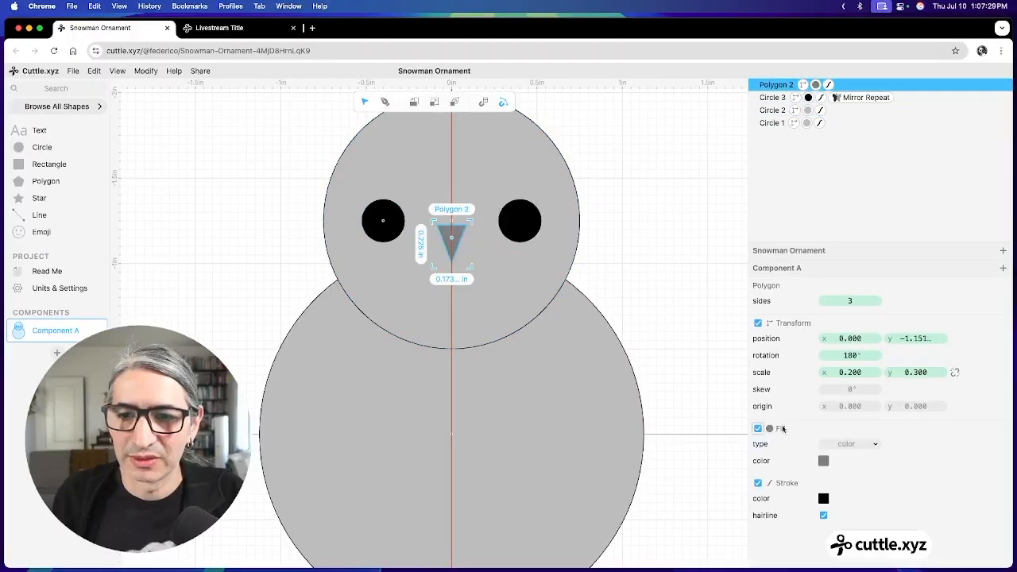
pyautogui.click(824, 460)
pyautogui.click(841, 415)
pyautogui.click(682, 314)
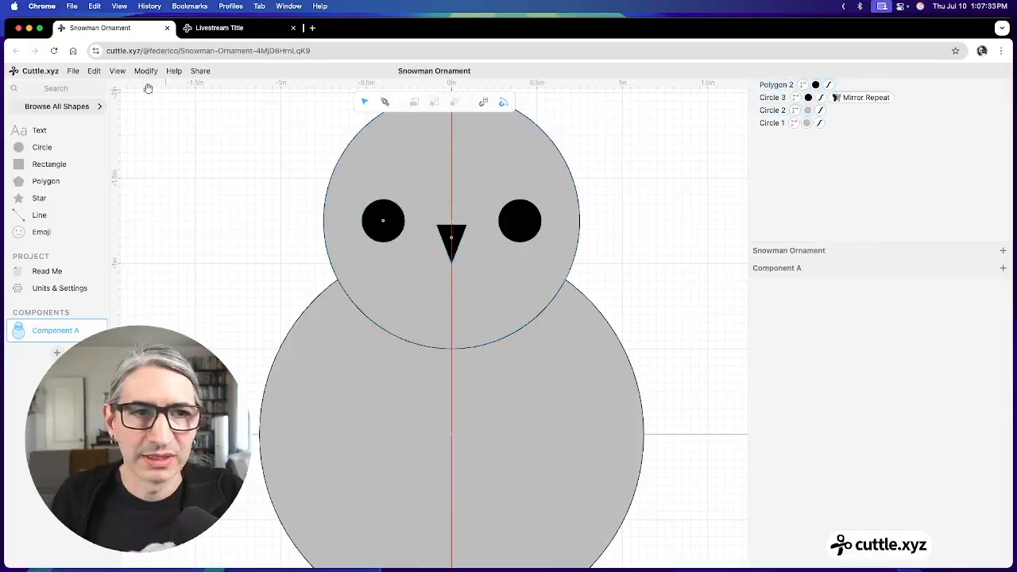
# Step: Add a circle at the head's center, x 0, y -1.25, and set its scale to 0.17 to match the nose triangle's width
pyautogui.moveTo(16, 148); pyautogui.dragTo(451, 221)
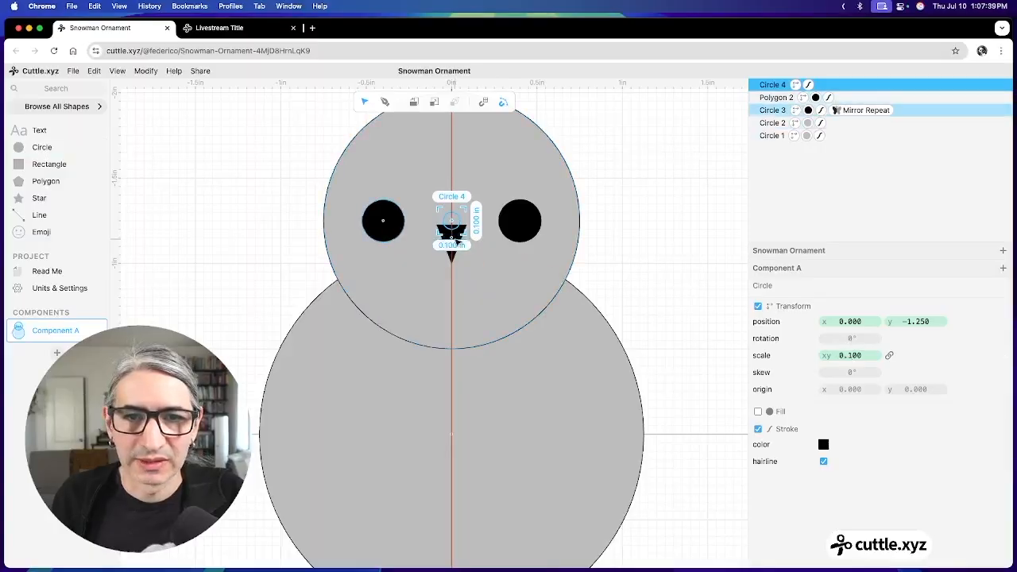
pyautogui.click(452, 253)
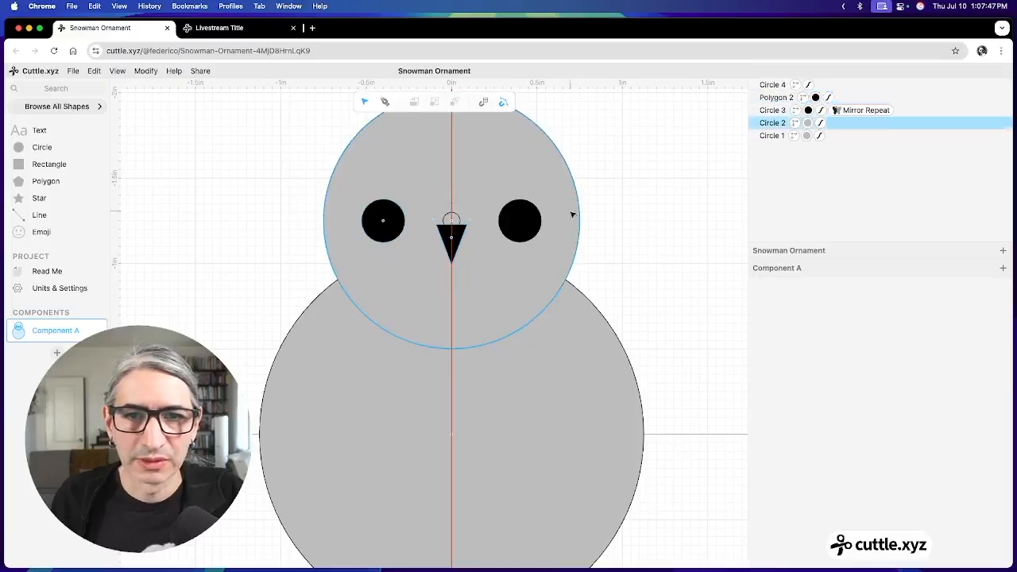
pyautogui.click(451, 220)
pyautogui.moveTo(854, 355); pyautogui.dragTo(858, 355)
pyautogui.click(852, 356)
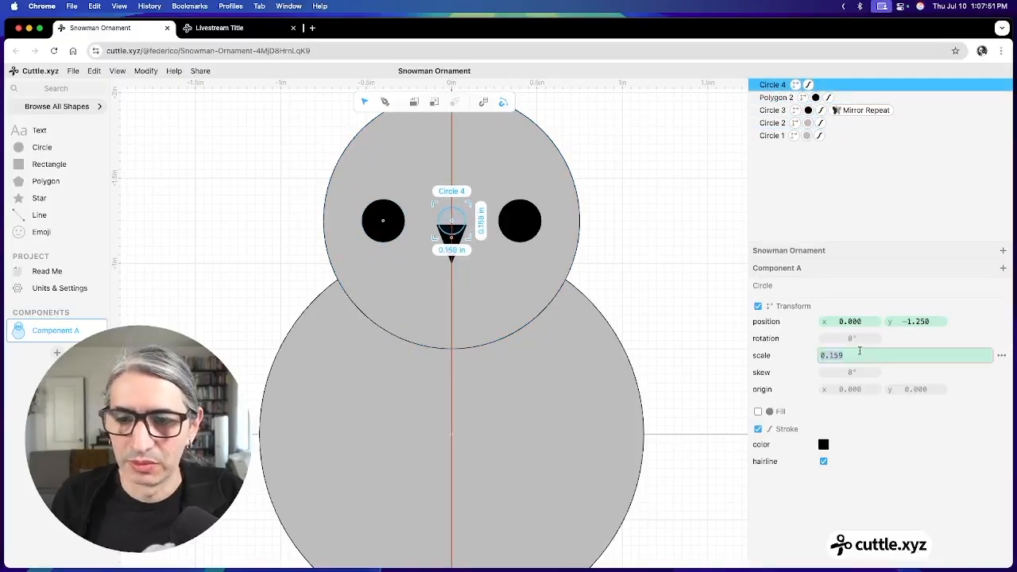
pyautogui.write('0.2')
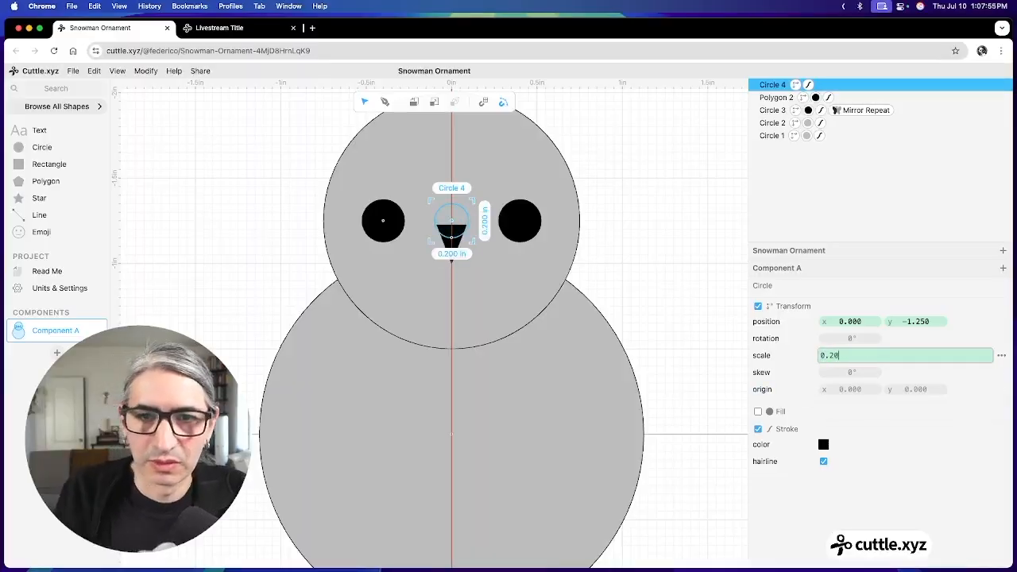
pyautogui.press('Down')
pyautogui.press('Down')
pyautogui.press('Down')
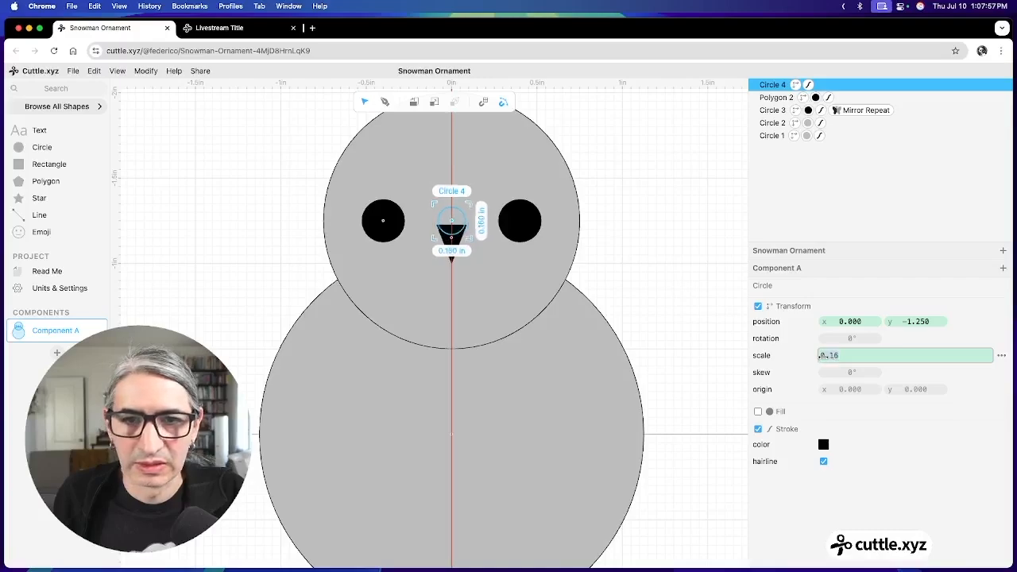
pyautogui.click(671, 333)
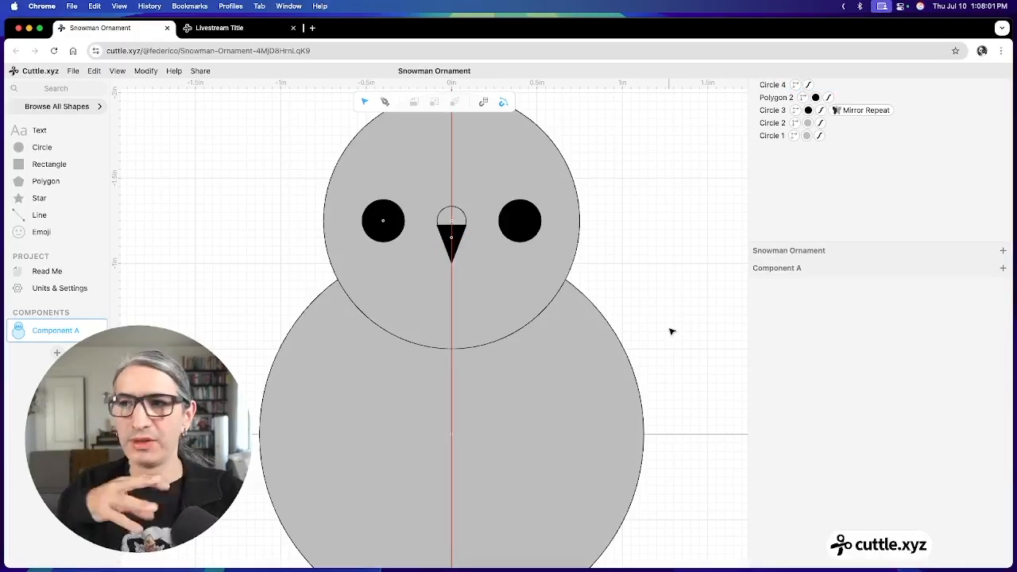
# Step: Turn on the fill of the small nose circle and set its fill color to black
pyautogui.click(463, 215)
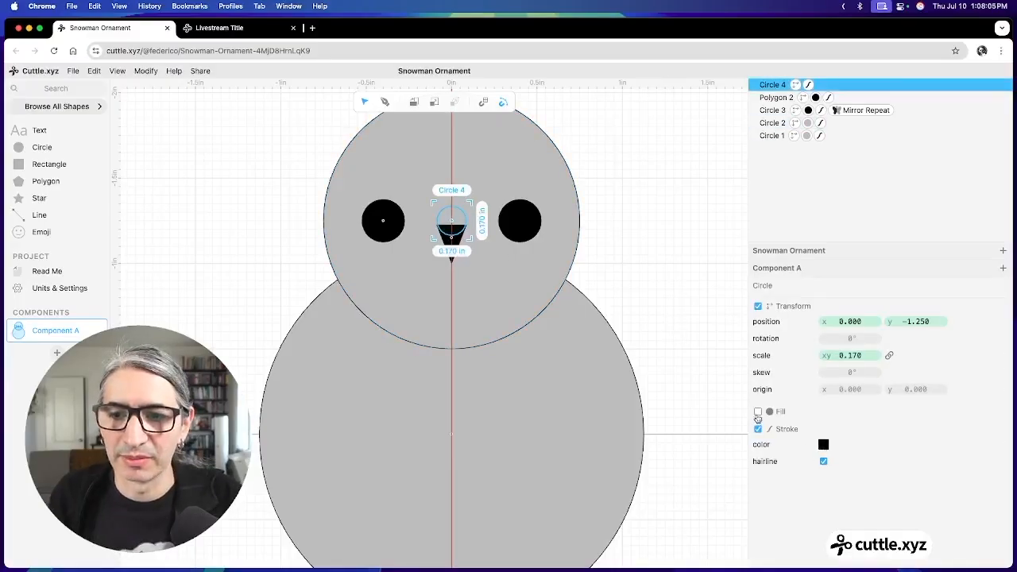
pyautogui.click(758, 411)
pyautogui.click(824, 445)
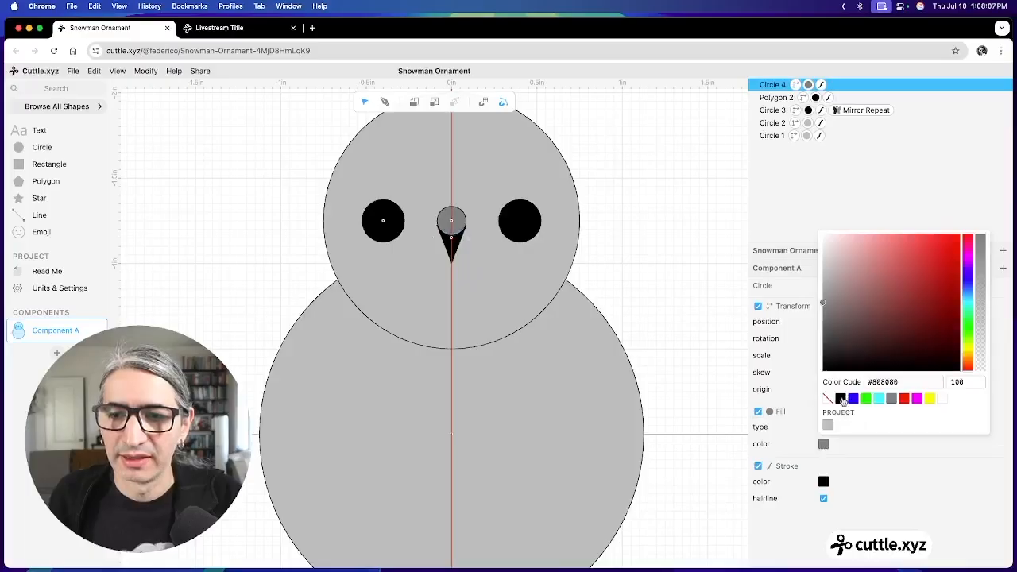
pyautogui.click(842, 399)
pyautogui.click(702, 358)
# Step: Move the nose triangle up slightly to about x 0.003, y -1.17
pyautogui.scroll(5, 557, 302)
pyautogui.click(434, 229)
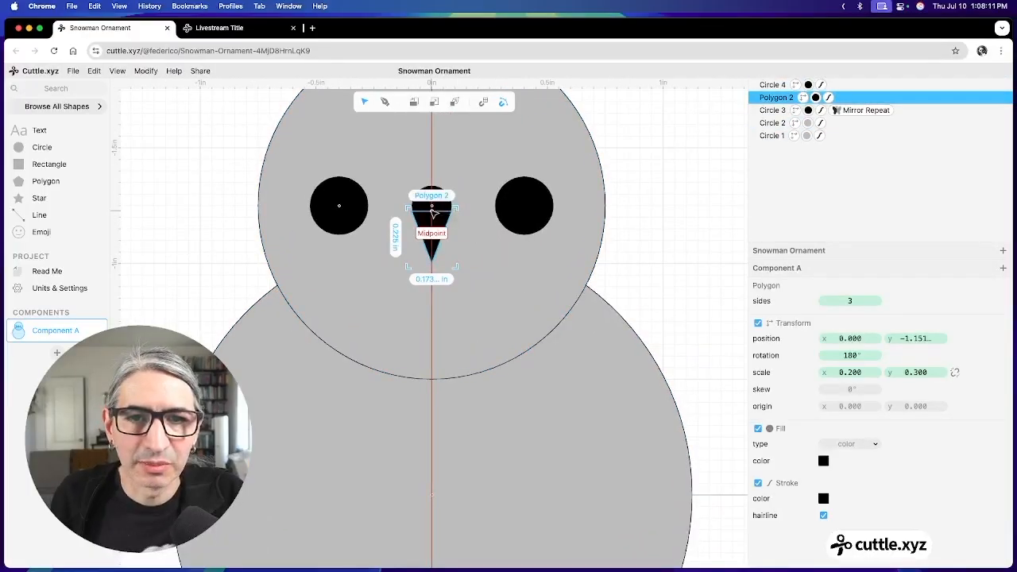
pyautogui.moveTo(434, 213); pyautogui.dragTo(433, 209)
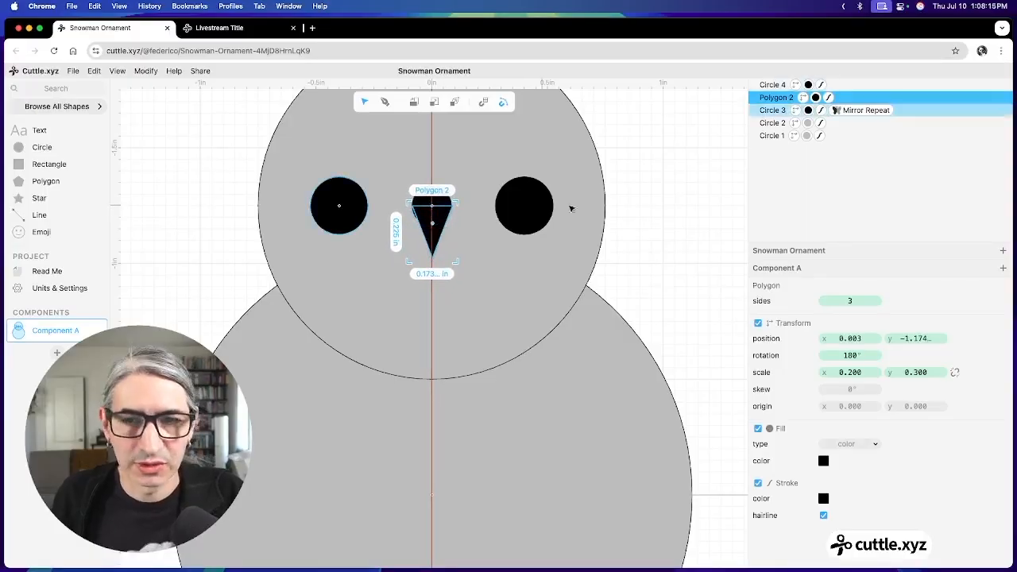
pyautogui.click(696, 204)
pyautogui.click(439, 228)
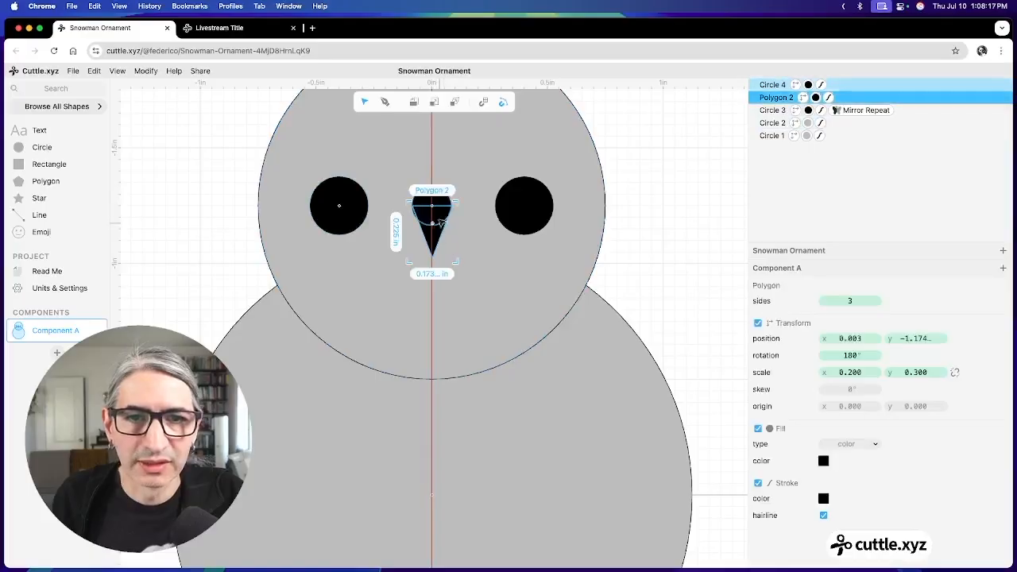
pyautogui.moveTo(445, 212); pyautogui.dragTo(480, 256)
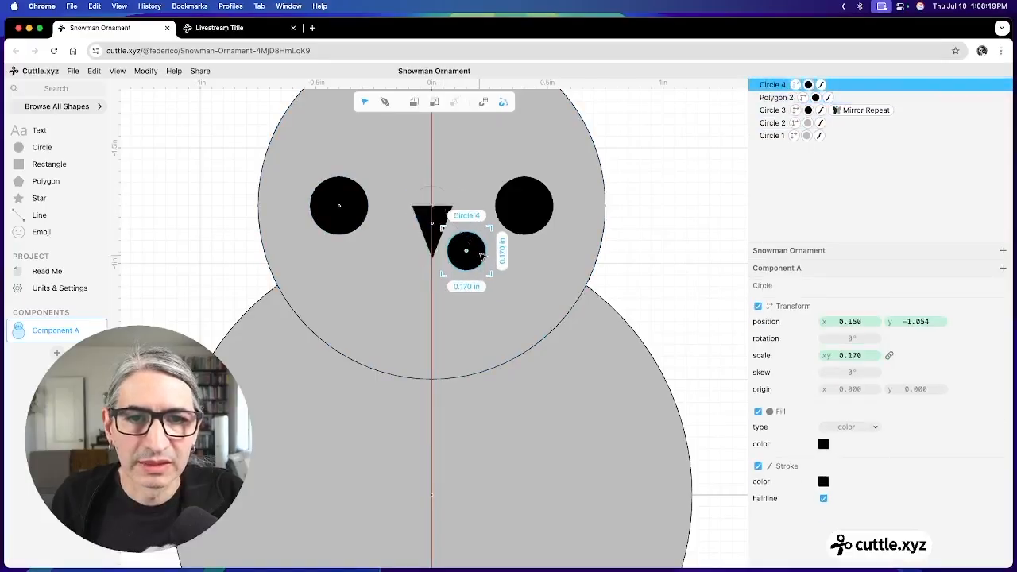
pyautogui.press('super+z')
# Step: Align the nose triangle with the vertical center line at x 0, about y -1.16, against the nose circle
pyautogui.moveTo(449, 207)
pyautogui.mouseDown()
pyautogui.moveTo(497, 246)
pyautogui.moveTo(434, 208)
pyautogui.mouseUp()
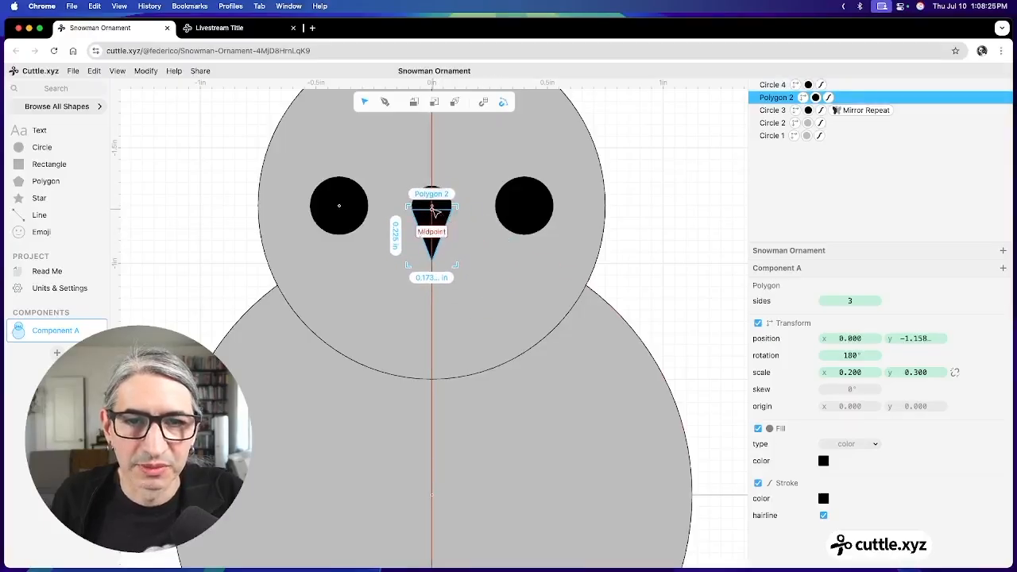
pyautogui.click(724, 184)
pyautogui.scroll(-6, 681, 190)
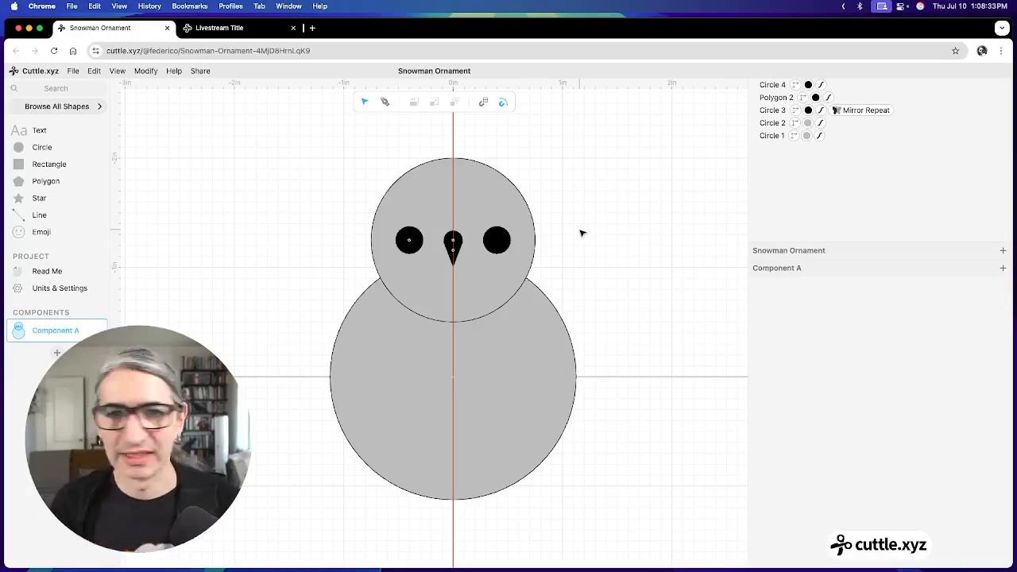
# Step: Search the shapes for "ar" and place an Arc From Center And Points centered on the nose at x 0, about y -1.23
pyautogui.scroll(-2, 581, 232)
pyautogui.scroll(2, 600, 229)
pyautogui.moveTo(587, 214); pyautogui.dragTo(569, 241)
pyautogui.click(480, 231)
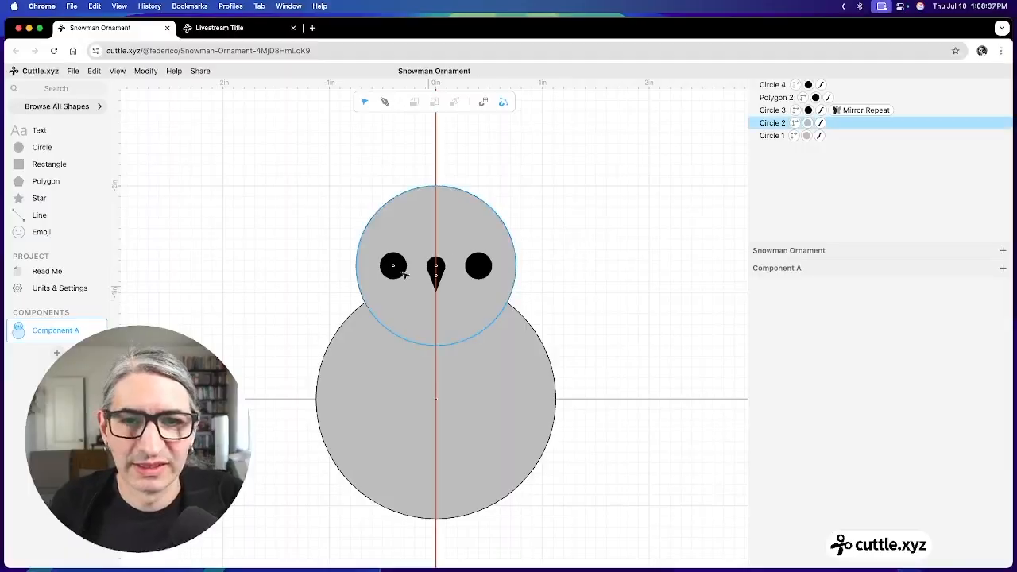
pyautogui.click(78, 91)
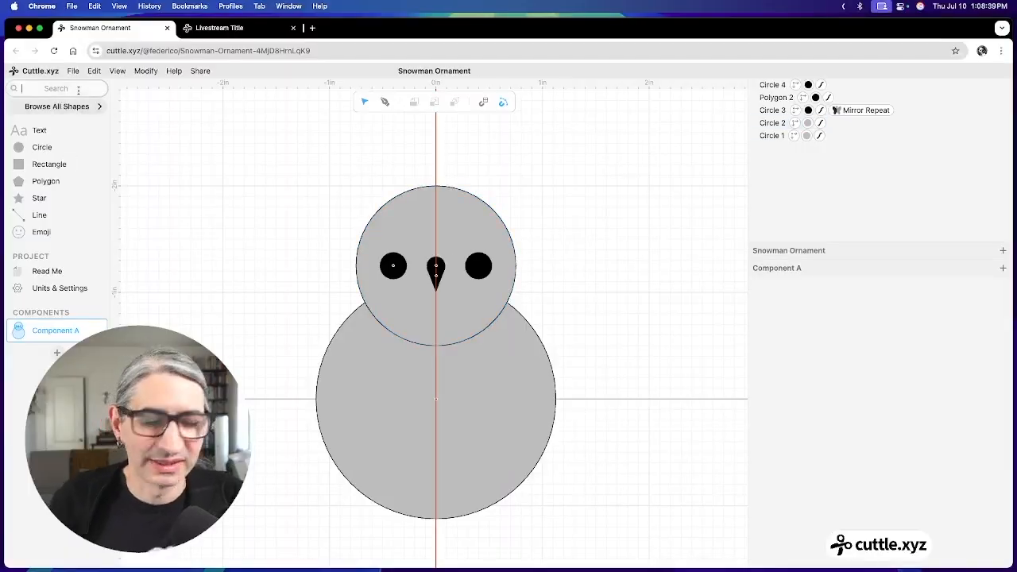
pyautogui.write('ar')
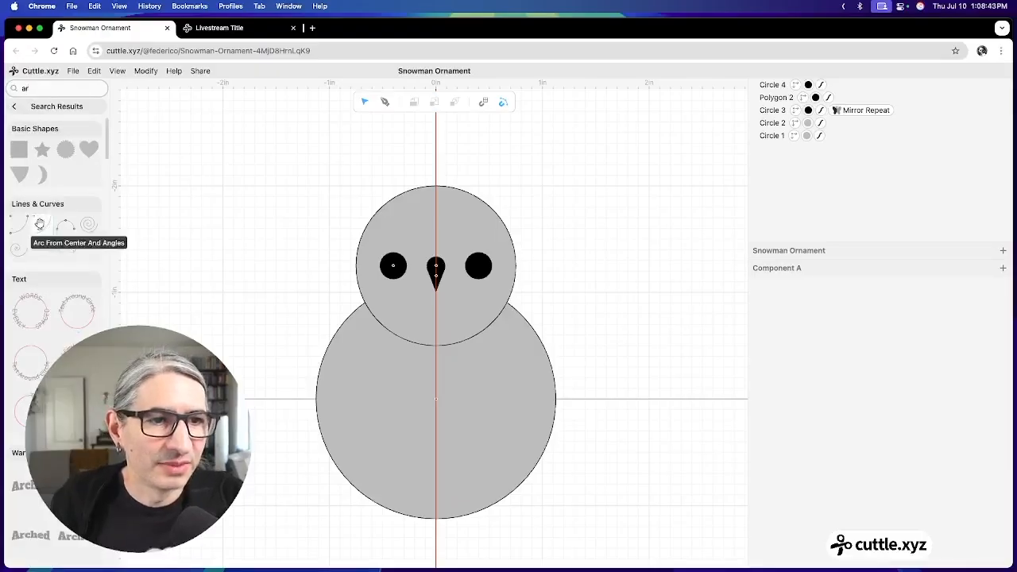
pyautogui.moveTo(18, 223); pyautogui.dragTo(434, 268)
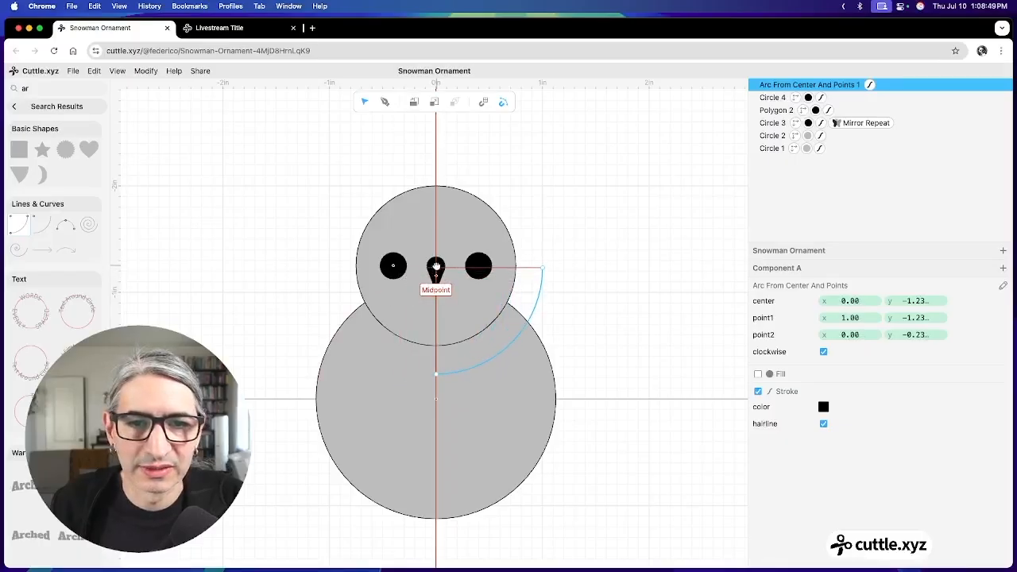
# Step: Shape the arc into a smile with point1 at about x 0.34, y -0.92 and point2 at about x -0.31, y -0.93
pyautogui.moveTo(438, 375); pyautogui.dragTo(397, 326)
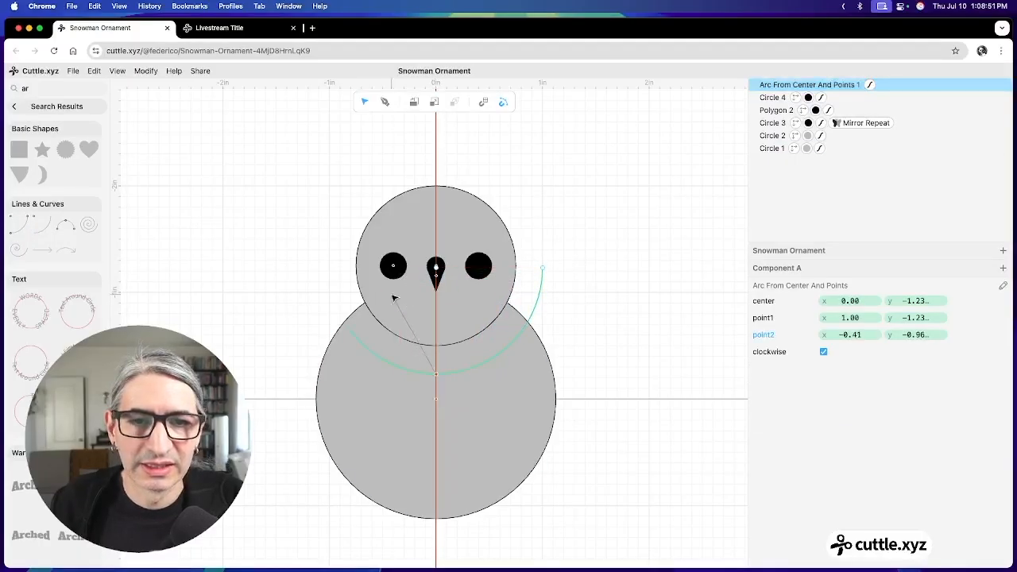
pyautogui.moveTo(543, 269); pyautogui.dragTo(478, 303)
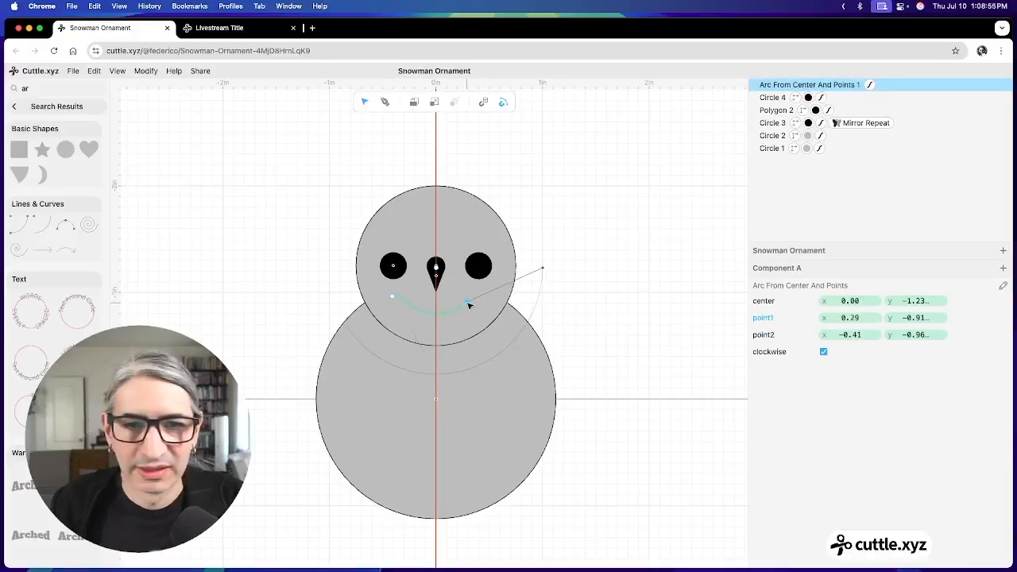
pyautogui.moveTo(395, 297); pyautogui.dragTo(403, 300)
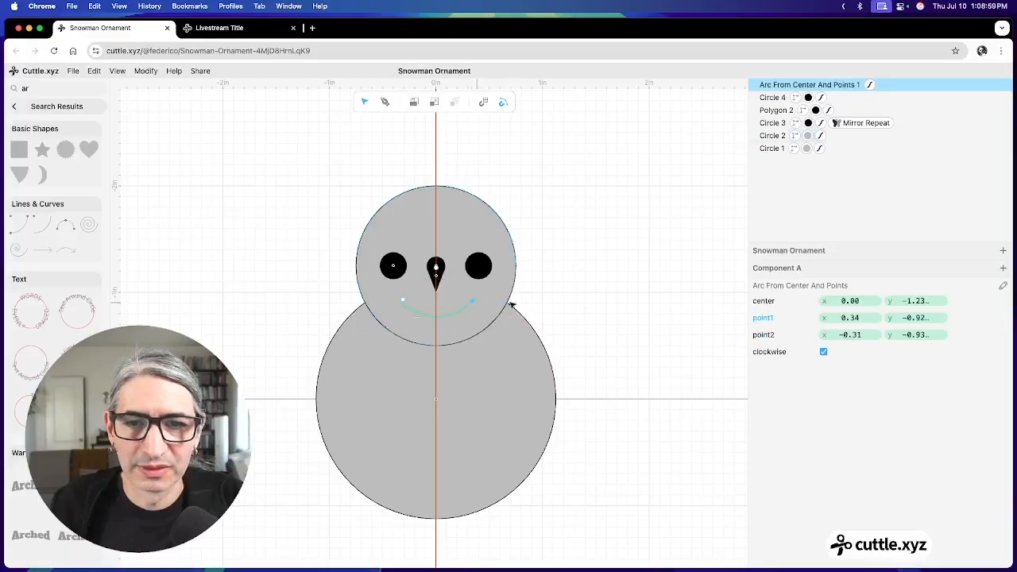
pyautogui.click(569, 312)
# Step: Turn off the hairline stroke of the smile arc to give it a thick line
pyautogui.scroll(5, 569, 312)
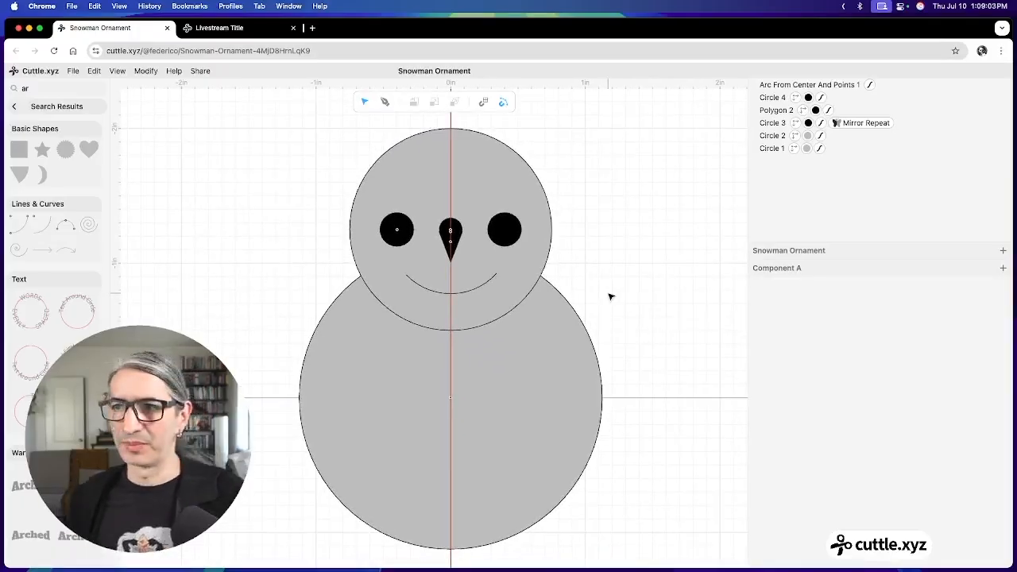
pyautogui.click(493, 283)
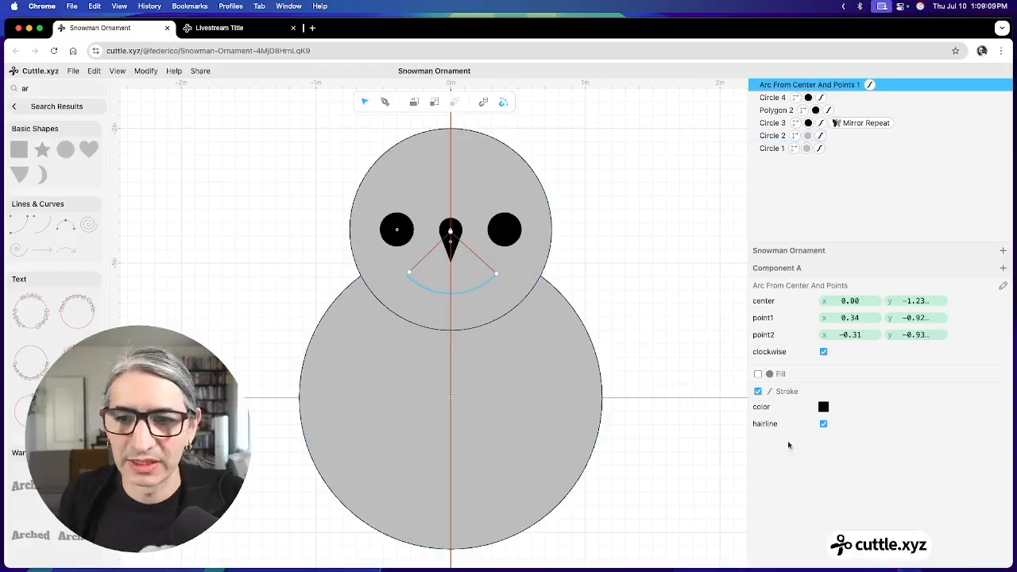
pyautogui.click(824, 425)
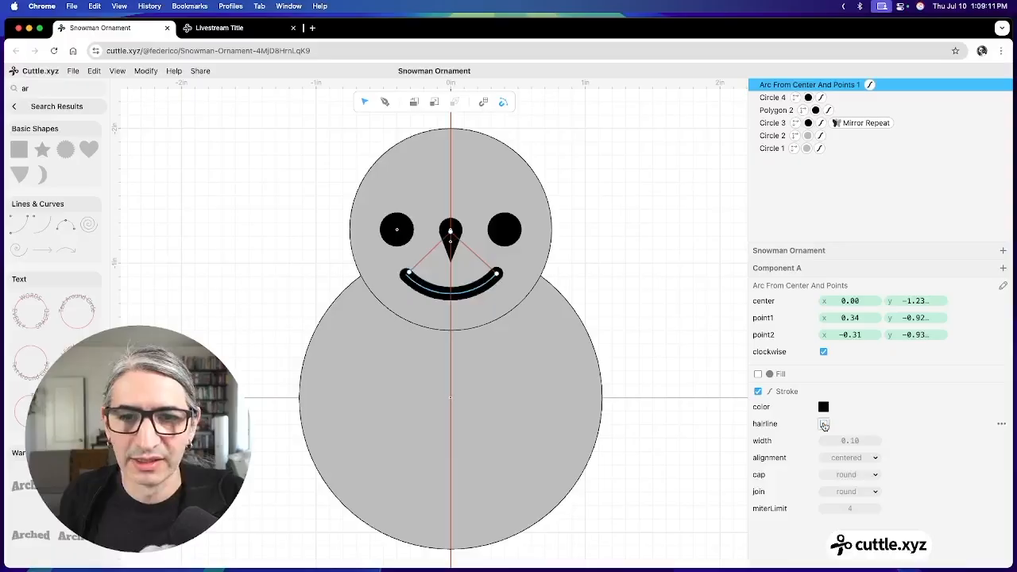
pyautogui.click(694, 402)
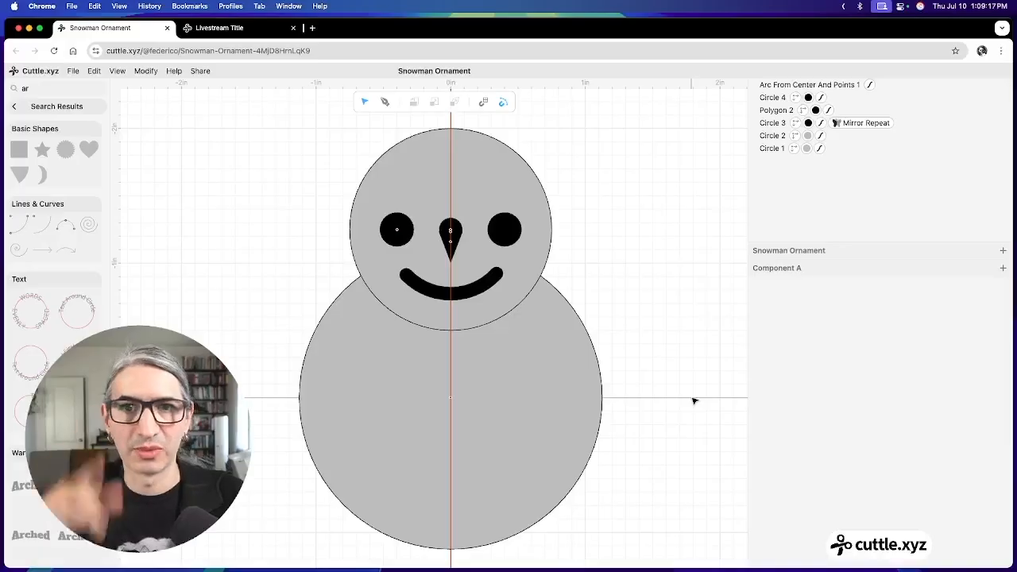
# Step: Search the shapes for "arc" and place a second Arc From Center And Points centered on the nose
pyautogui.scroll(1, 628, 316)
pyautogui.scroll(1, 600, 306)
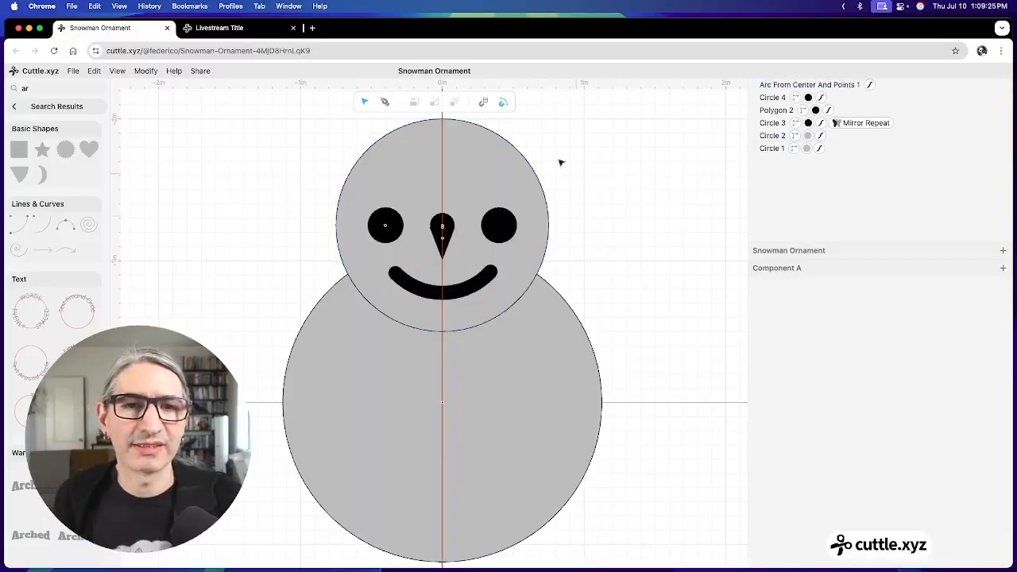
pyautogui.click(80, 107)
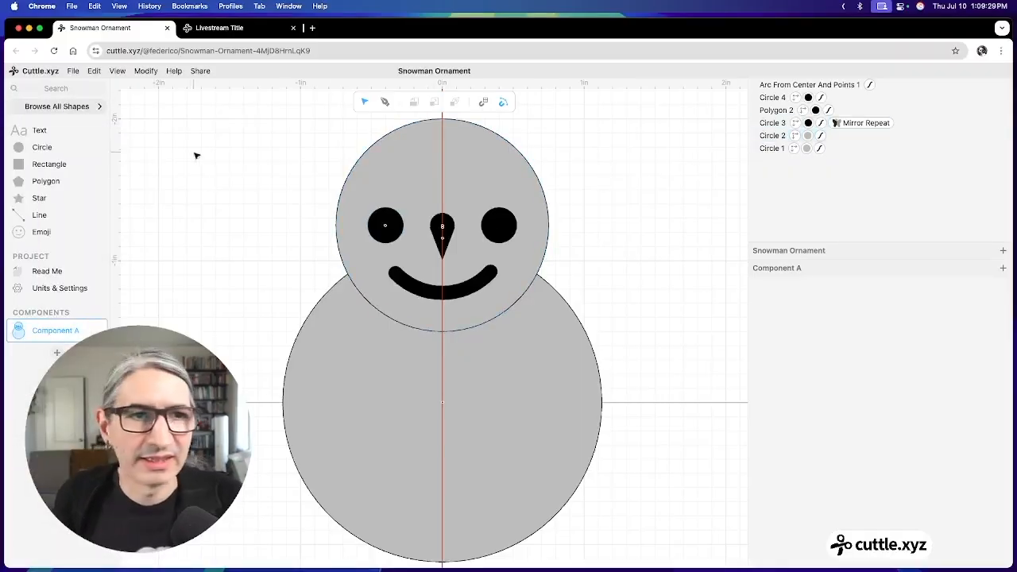
pyautogui.click(45, 90)
pyautogui.write('arc')
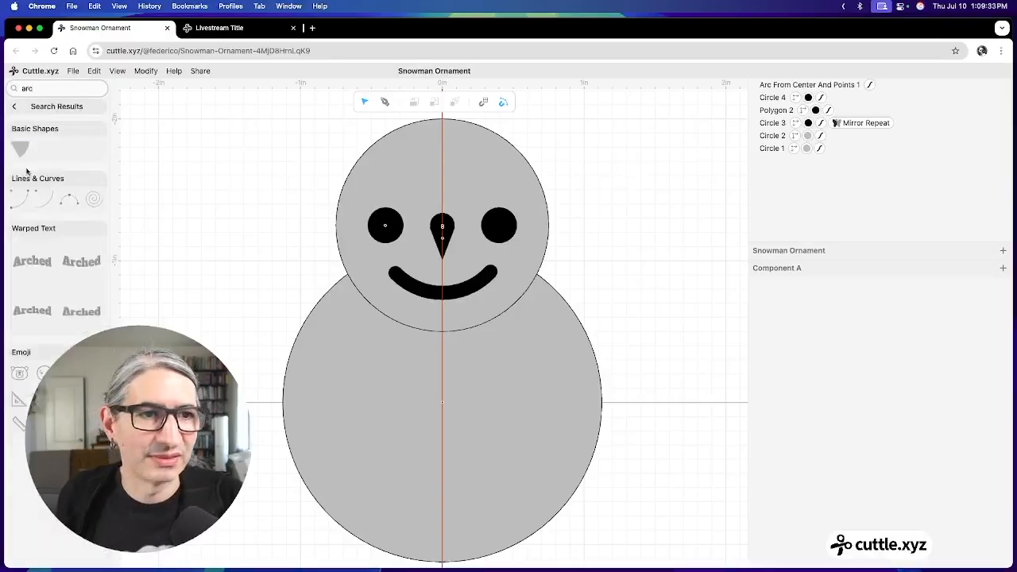
pyautogui.click(202, 191)
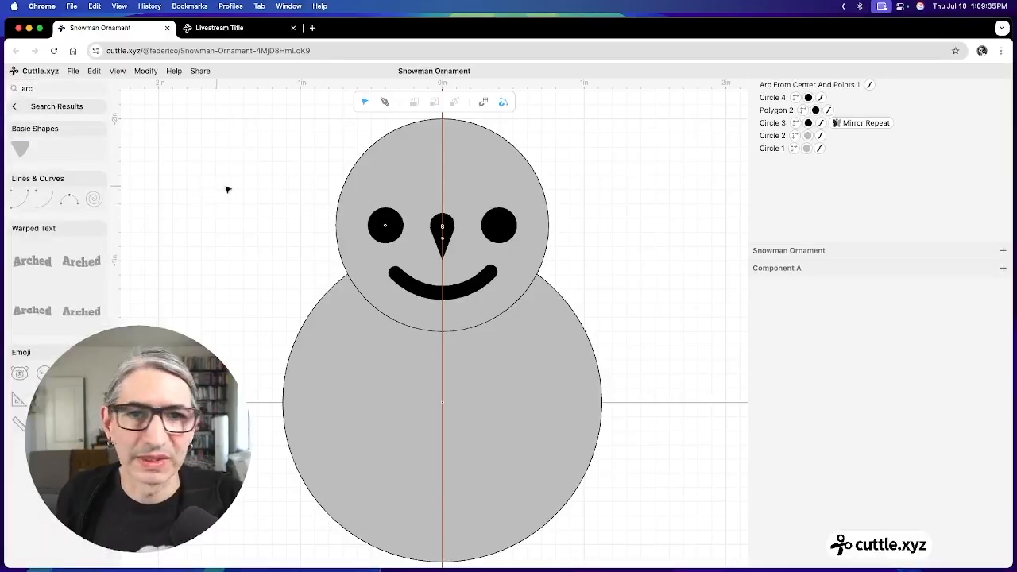
pyautogui.scroll(-2, 228, 189)
pyautogui.scroll(2, 238, 215)
pyautogui.scroll(-1, 277, 227)
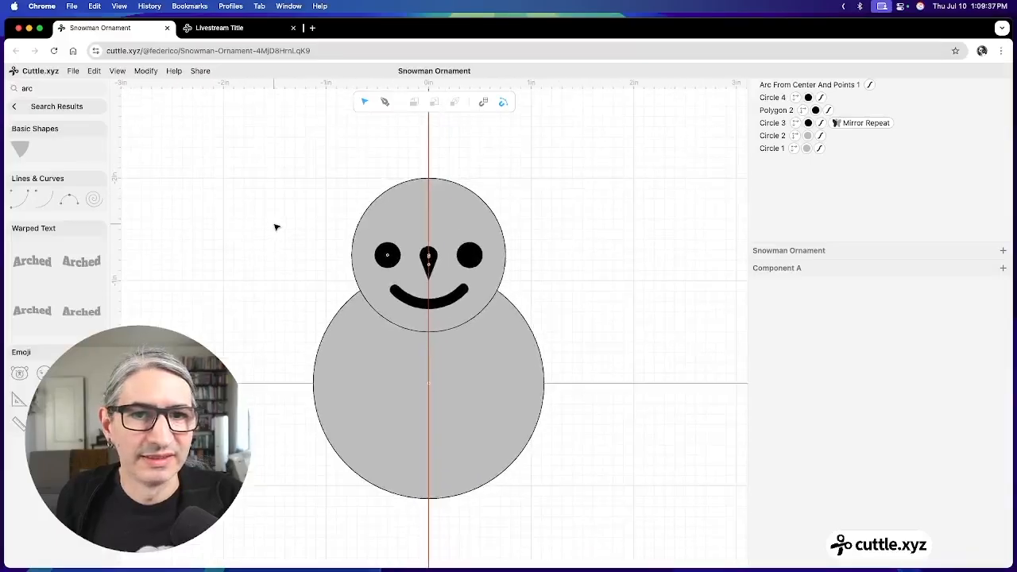
pyautogui.moveTo(18, 199); pyautogui.dragTo(429, 256)
# Step: Shape the second arc into a scarf below the head, with ends at about x 0.83, y -0.75 and x -0.76, y -0.78
pyautogui.moveTo(430, 359); pyautogui.dragTo(353, 303)
pyautogui.moveTo(531, 256); pyautogui.dragTo(513, 306)
pyautogui.moveTo(348, 298); pyautogui.dragTo(350, 307)
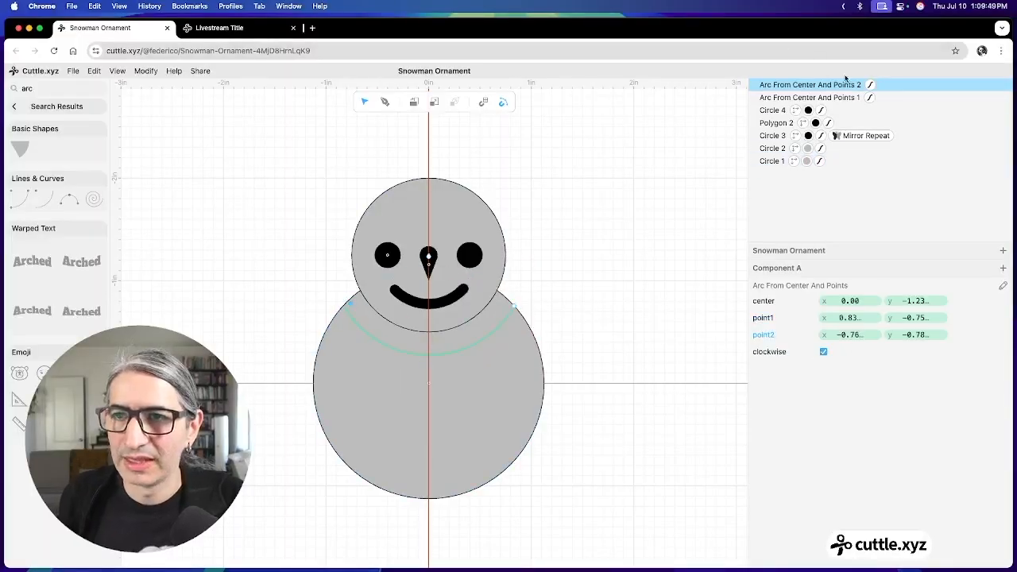
# Step: Turn off the scarf arc's hairline stroke and set its stroke width to 0.30
pyautogui.click(870, 84)
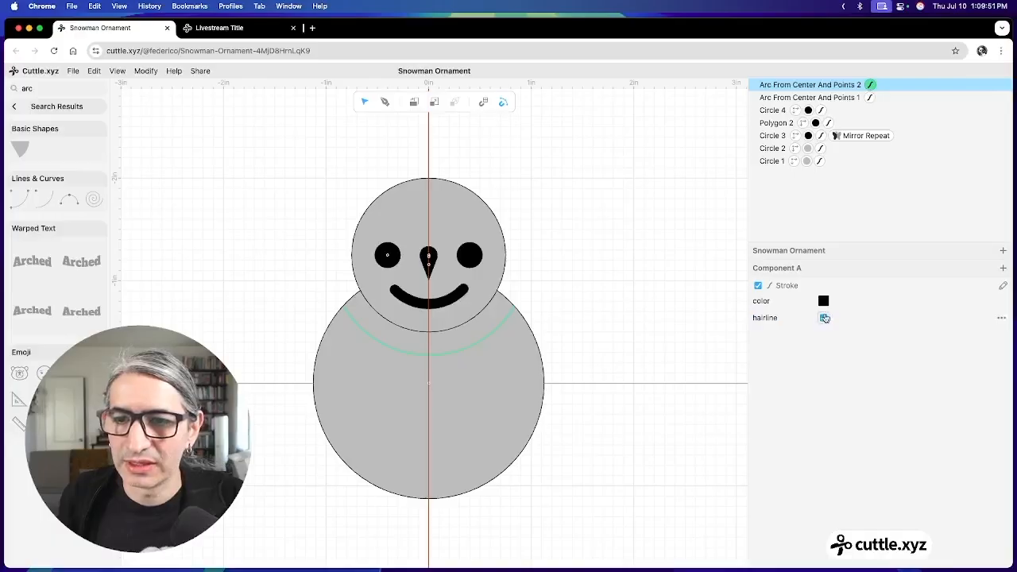
pyautogui.click(825, 317)
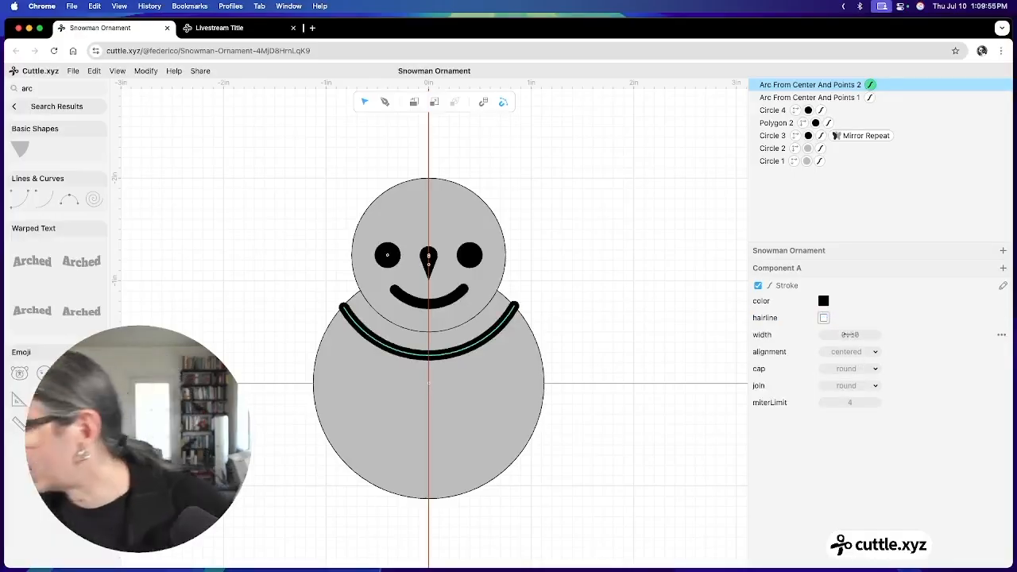
pyautogui.moveTo(851, 335); pyautogui.dragTo(877, 335)
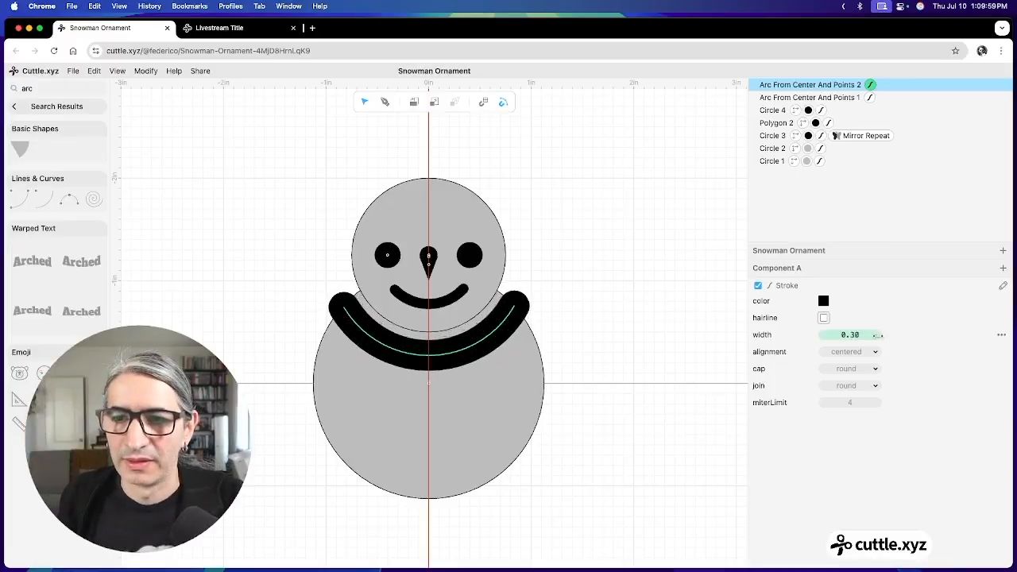
# Step: Pull the scarf arc's ends inward to about x 0.70, y -0.76 and x -0.71, y -0.75
pyautogui.click(521, 307)
pyautogui.moveTo(517, 308); pyautogui.dragTo(506, 307)
pyautogui.moveTo(352, 306); pyautogui.dragTo(357, 311)
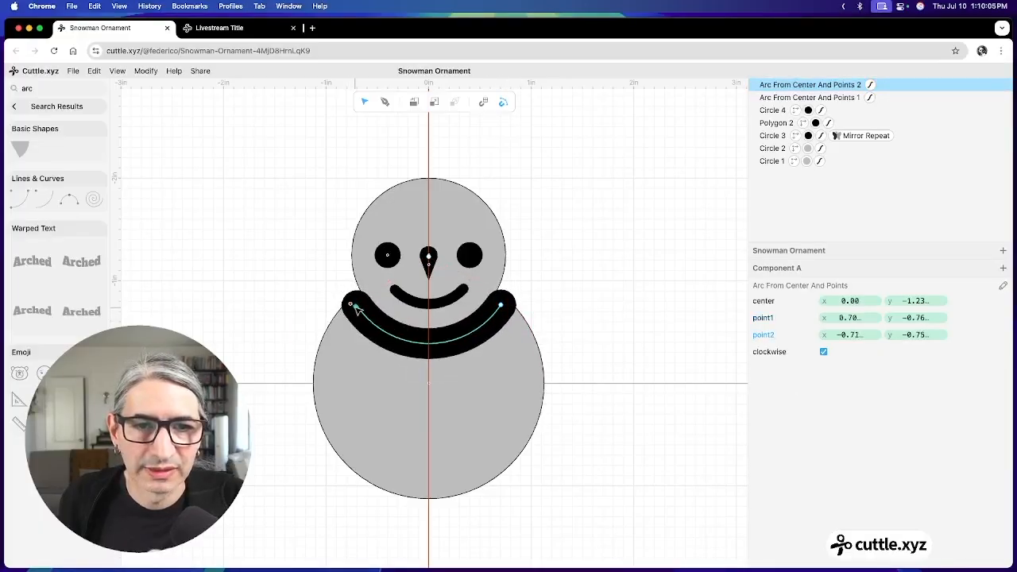
pyautogui.click(658, 312)
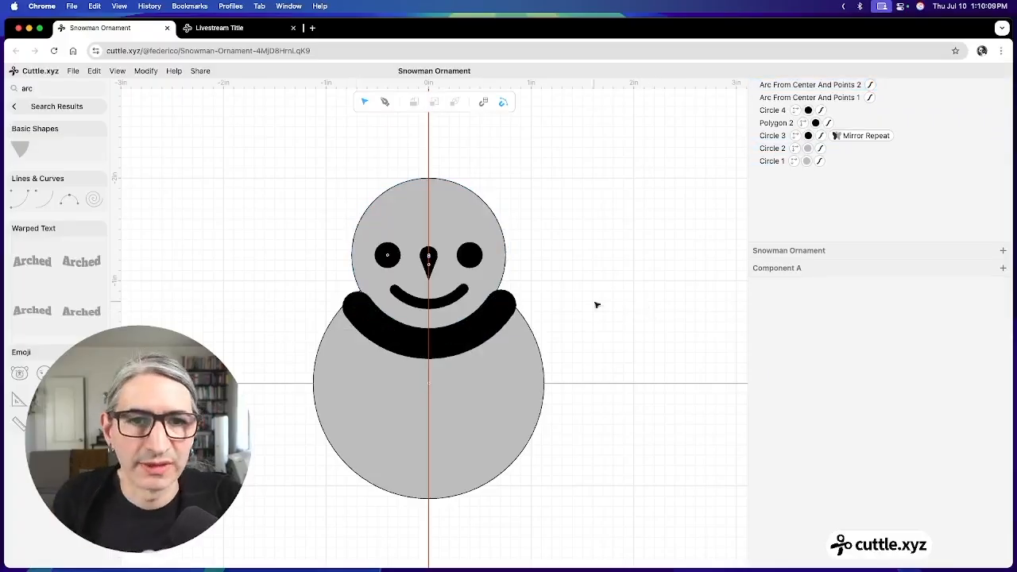
pyautogui.click(474, 254)
pyautogui.click(459, 302)
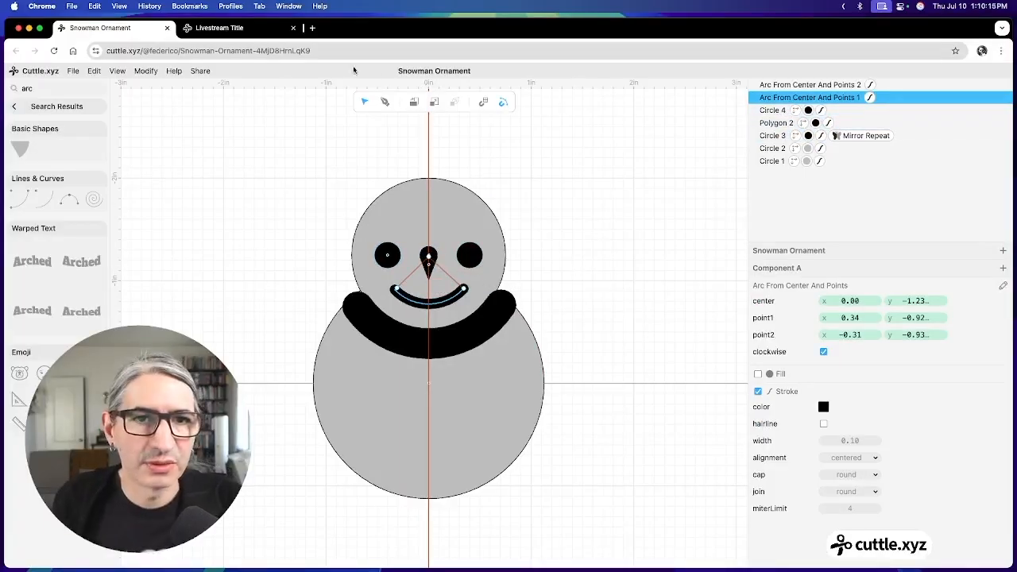
# Step: Draw a straight Pen path from the scarf's left end at about x -0.64, y -0.68 down to x -0.92, y -0.09
pyautogui.click(385, 101)
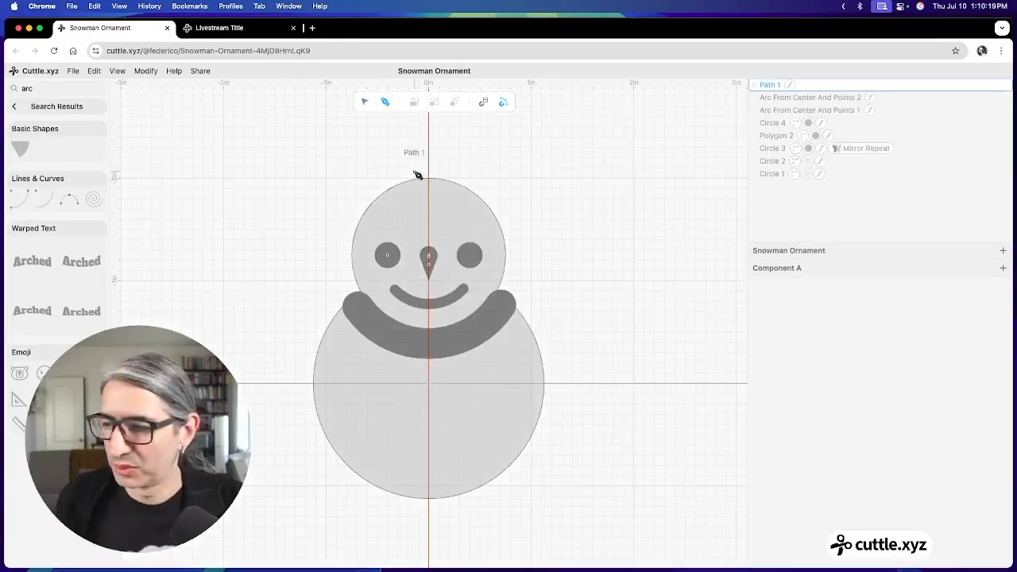
pyautogui.click(363, 314)
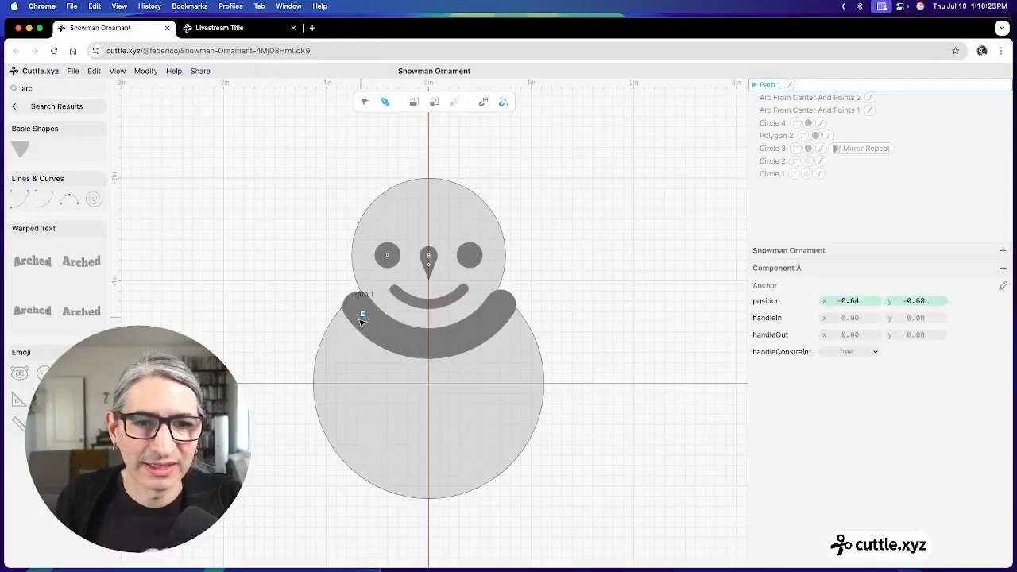
pyautogui.click(335, 372)
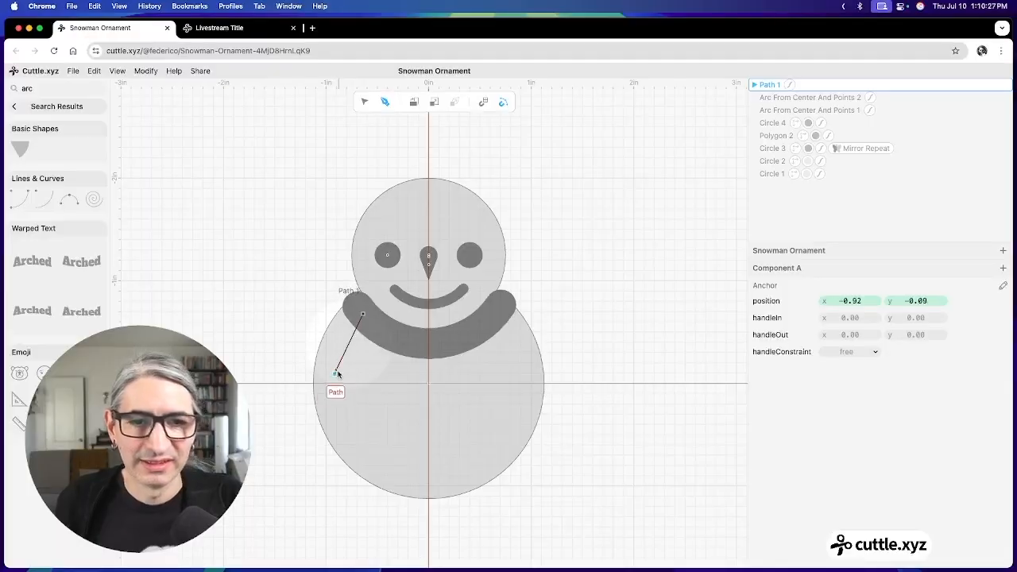
pyautogui.click(364, 102)
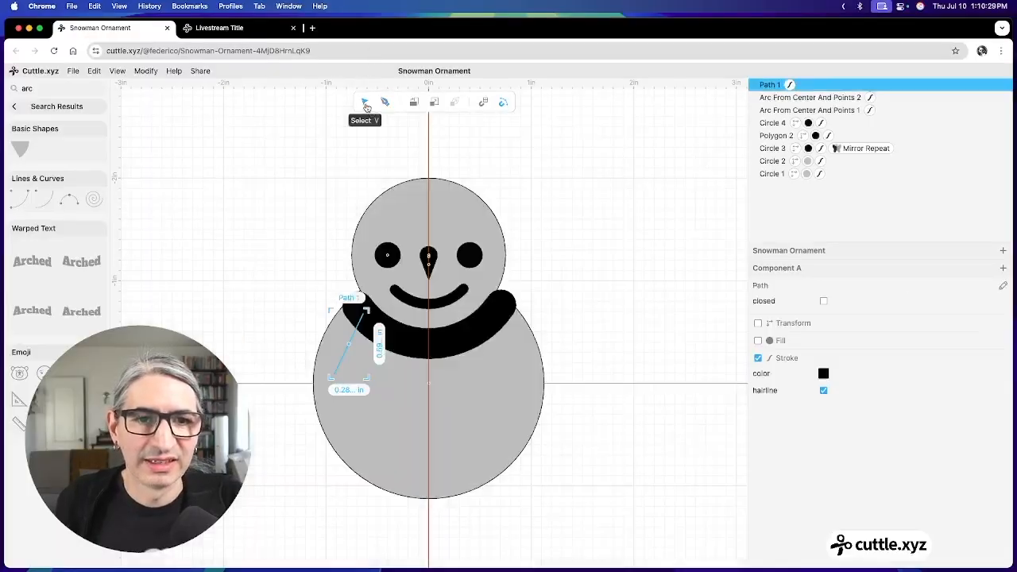
# Step: Draw a second straight Pen path from the scarf's left part down to about x -0.68, y -0.09, beside the first path
pyautogui.click(287, 207)
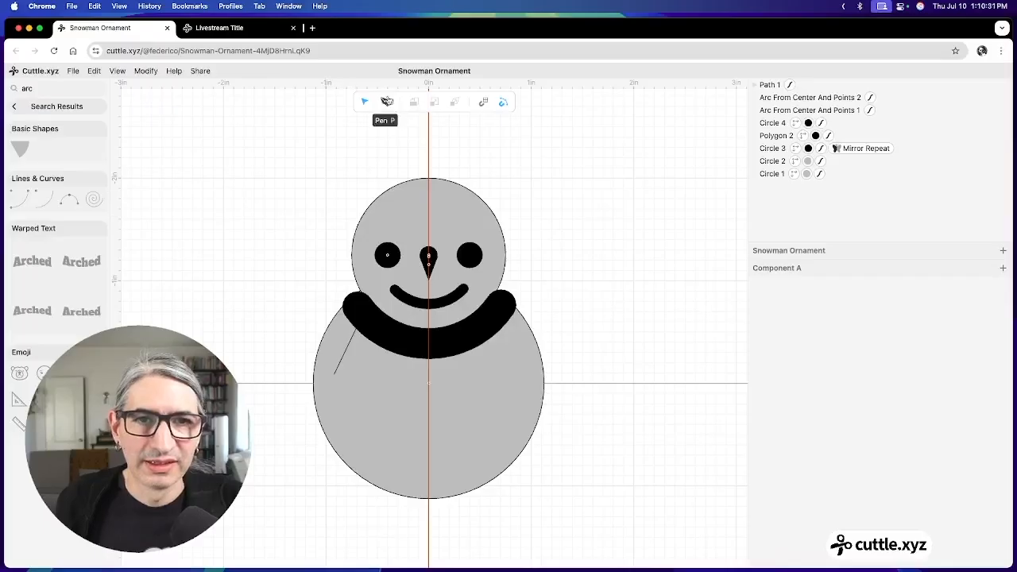
pyautogui.click(384, 102)
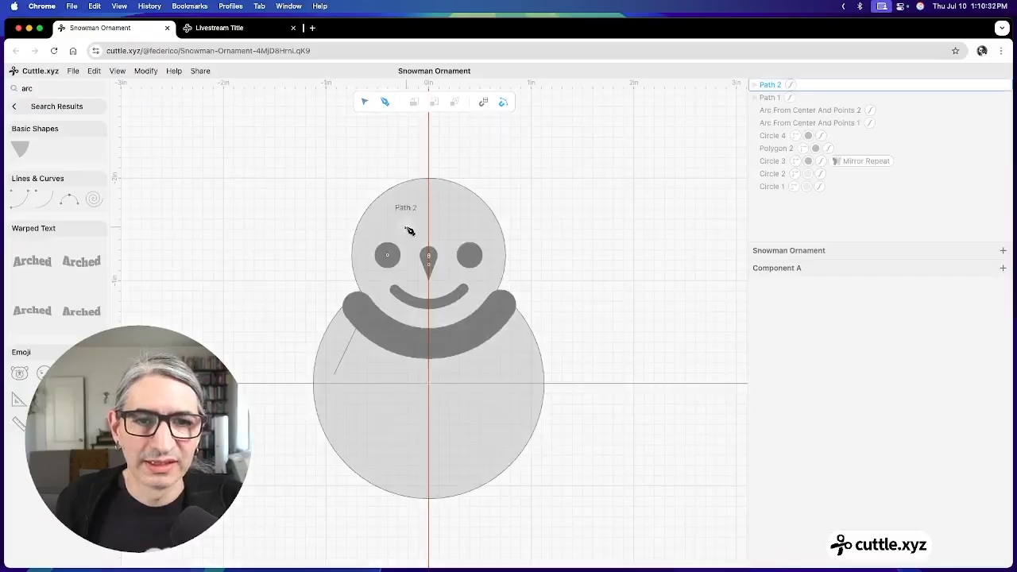
pyautogui.click(371, 322)
pyautogui.click(362, 376)
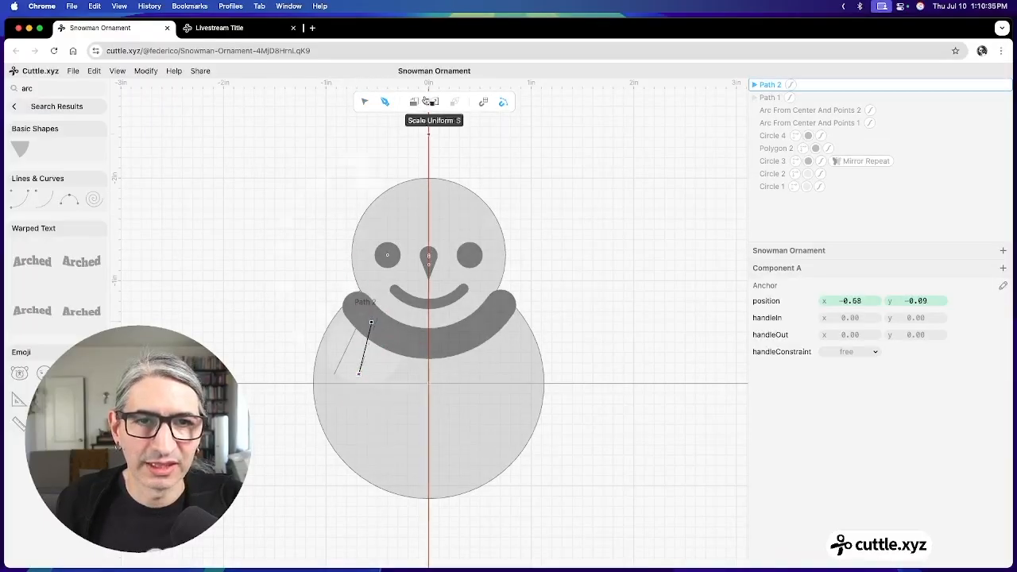
pyautogui.click(364, 101)
pyautogui.click(269, 173)
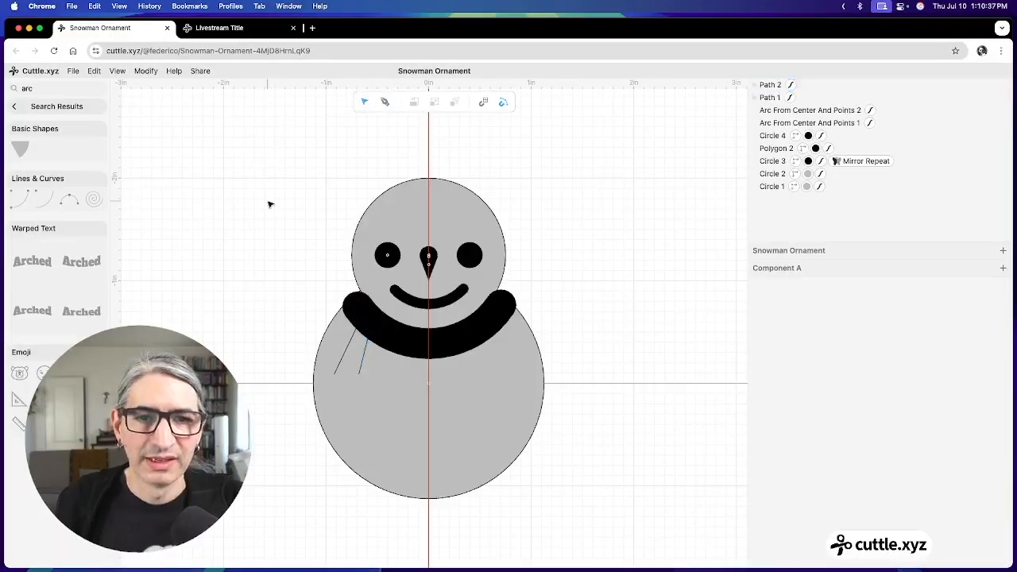
# Step: Turn off the hairline stroke on both scarf tail paths and set each stroke width to 0.25
pyautogui.click(367, 353)
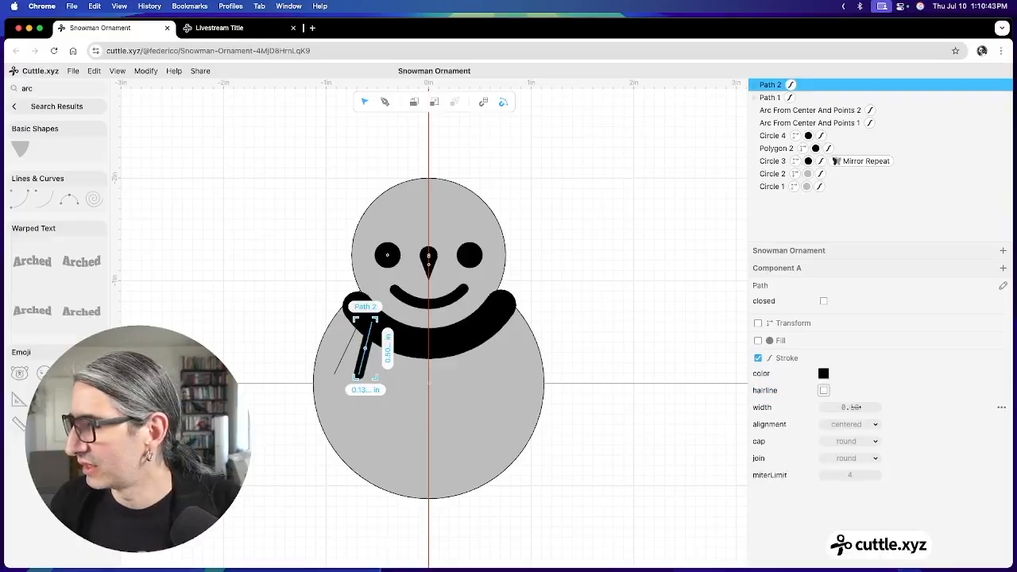
pyautogui.moveTo(851, 407); pyautogui.dragTo(877, 407)
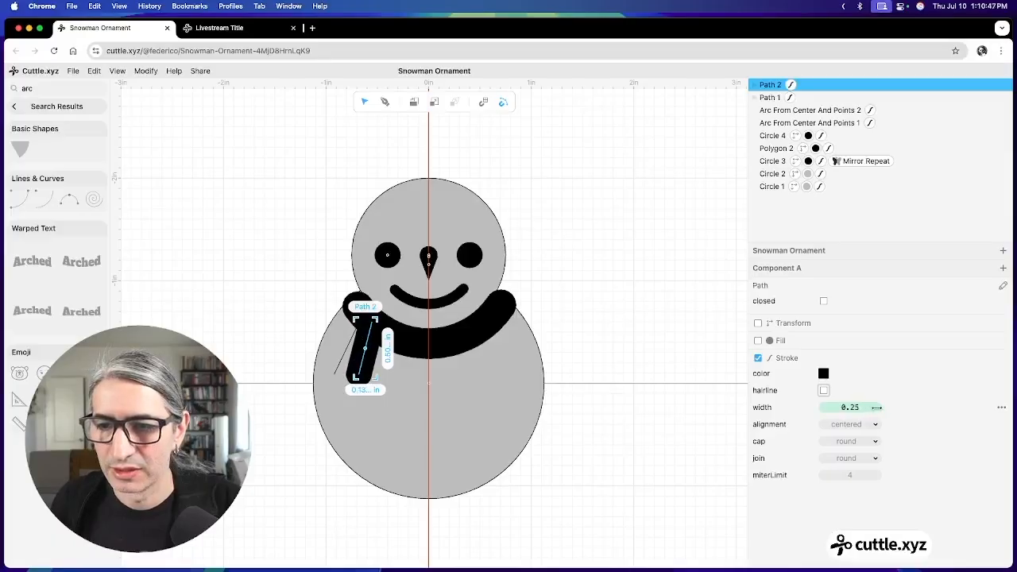
pyautogui.click(637, 427)
pyautogui.click(348, 358)
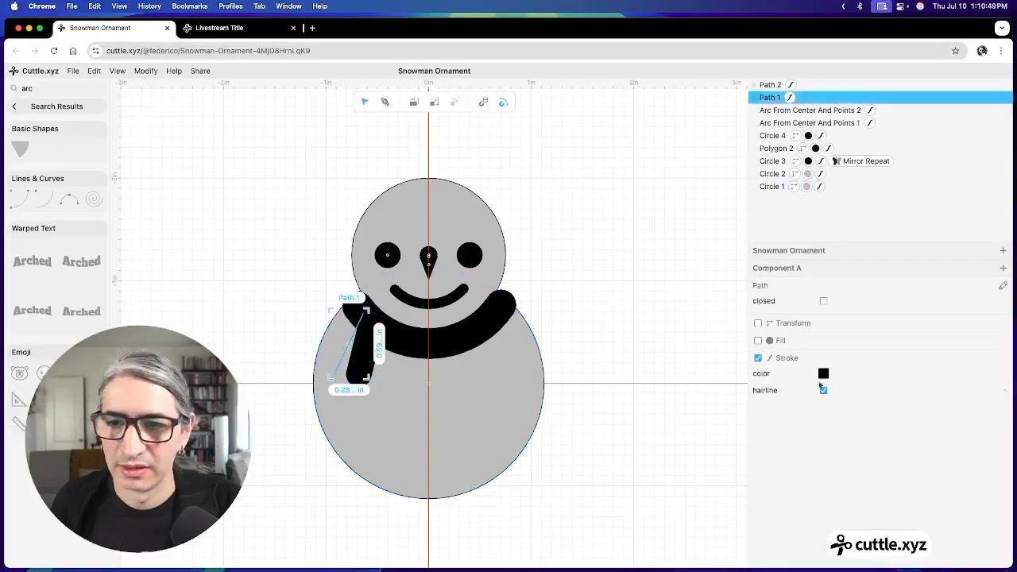
pyautogui.click(824, 391)
pyautogui.moveTo(850, 407); pyautogui.dragTo(882, 407)
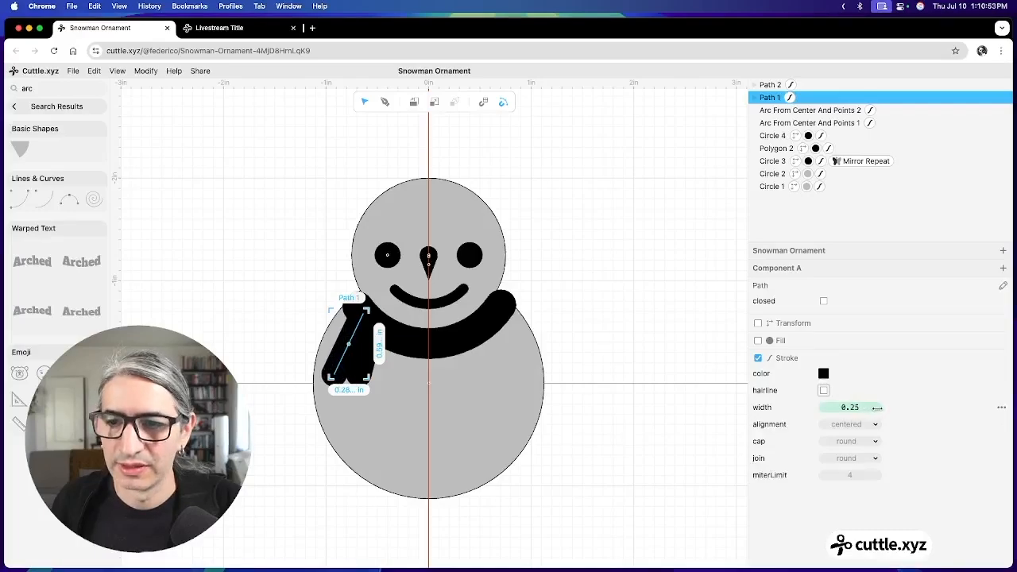
pyautogui.click(676, 409)
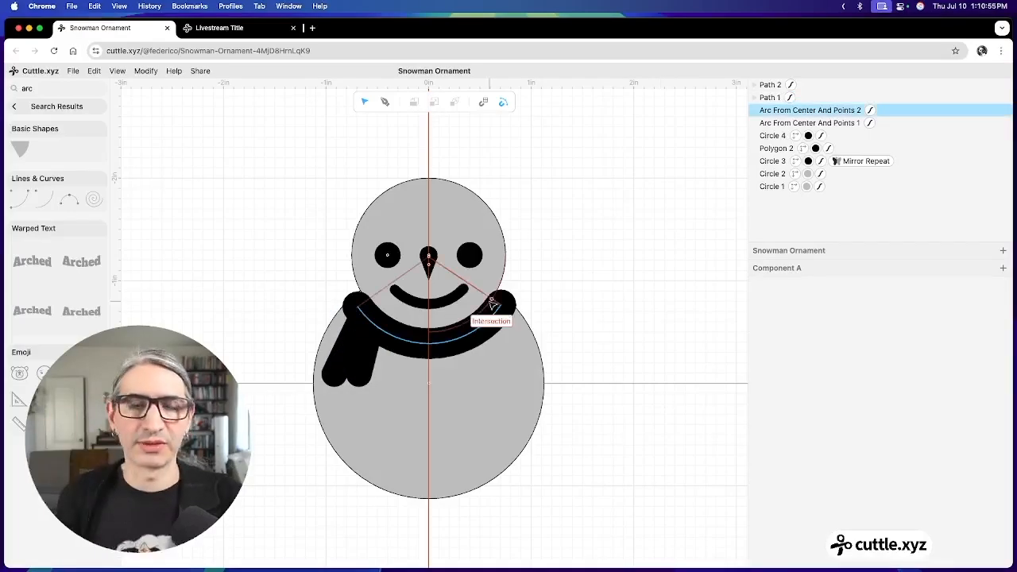
# Step: Bend the outer scarf tail's straight segment into a slight outward curve
pyautogui.doubleClick(346, 356)
pyautogui.moveTo(353, 350); pyautogui.dragTo(350, 351)
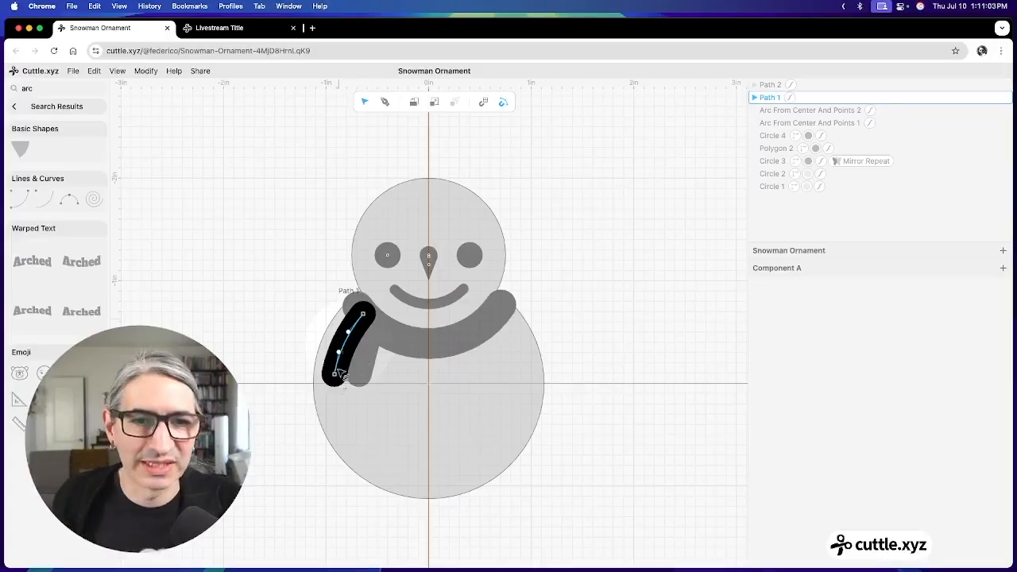
pyautogui.click(367, 360)
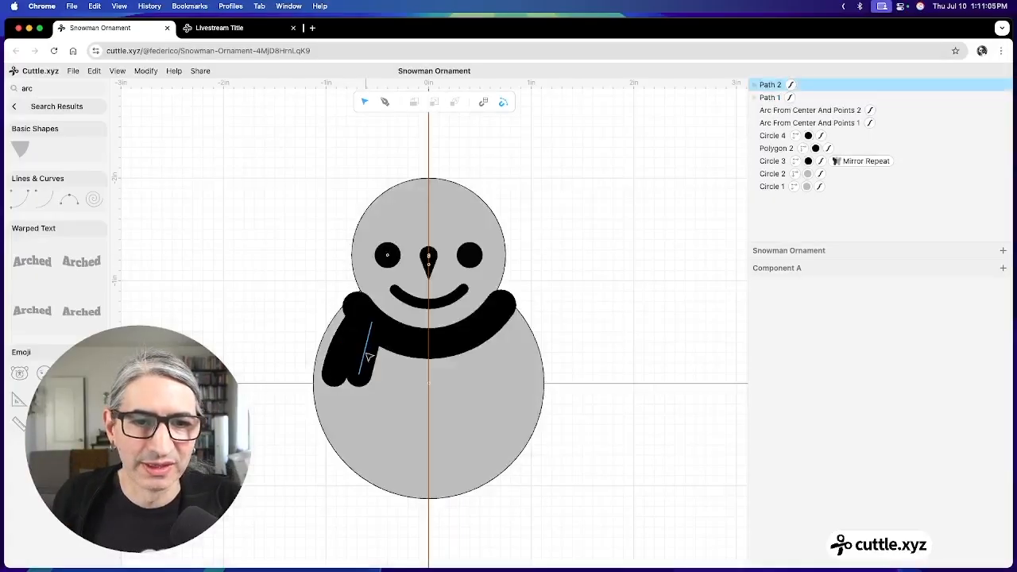
# Step: Reshape the inner scarf tail into a slight curve hanging more vertically, with its upper end at about x -0.49, y -0.52
pyautogui.click(366, 350)
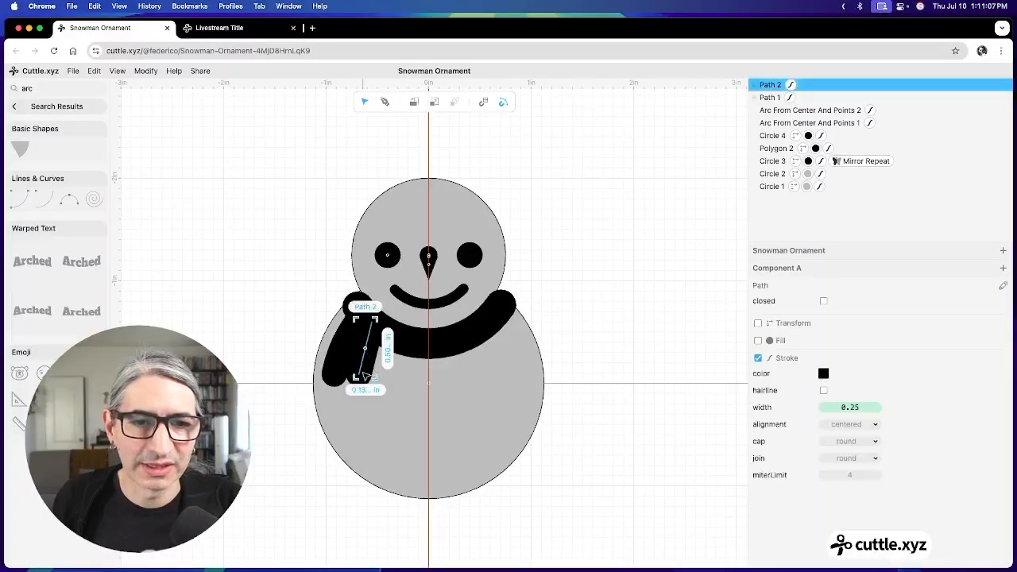
pyautogui.doubleClick(361, 377)
pyautogui.moveTo(361, 377); pyautogui.dragTo(366, 384)
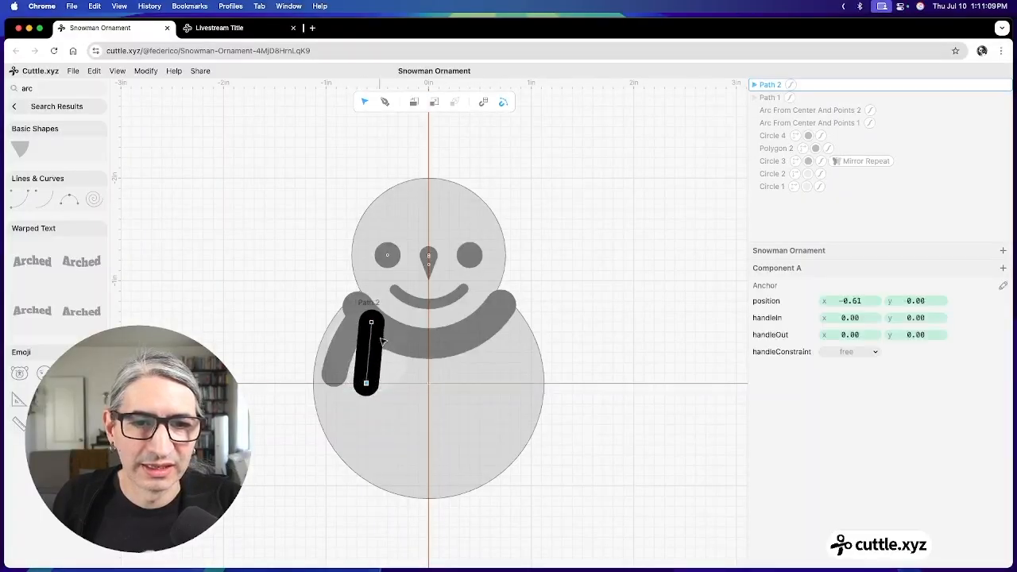
pyautogui.moveTo(374, 324); pyautogui.dragTo(368, 377)
pyautogui.moveTo(384, 331); pyautogui.dragTo(378, 330)
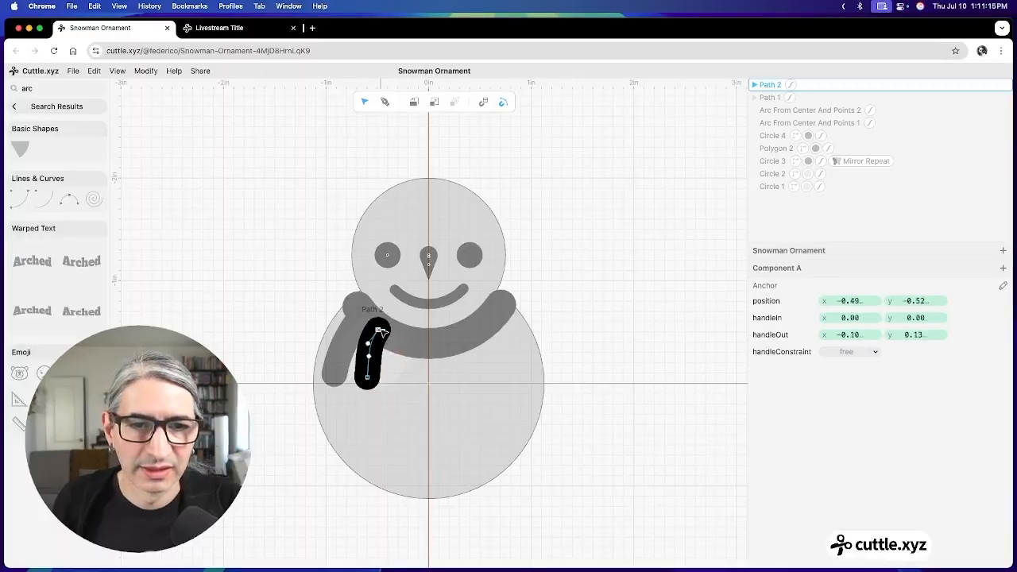
pyautogui.click(622, 328)
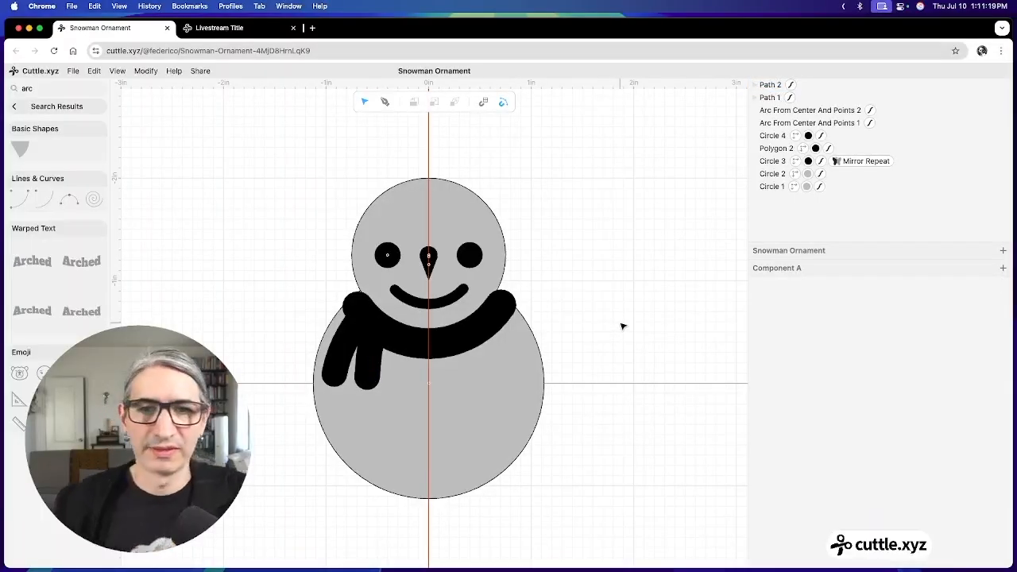
# Step: Add a circle centered on top of the head at x 0.00, y -2.00 and flatten it to scale 1.00 by 0.50
pyautogui.scroll(1, 581, 361)
pyautogui.scroll(-2, 581, 362)
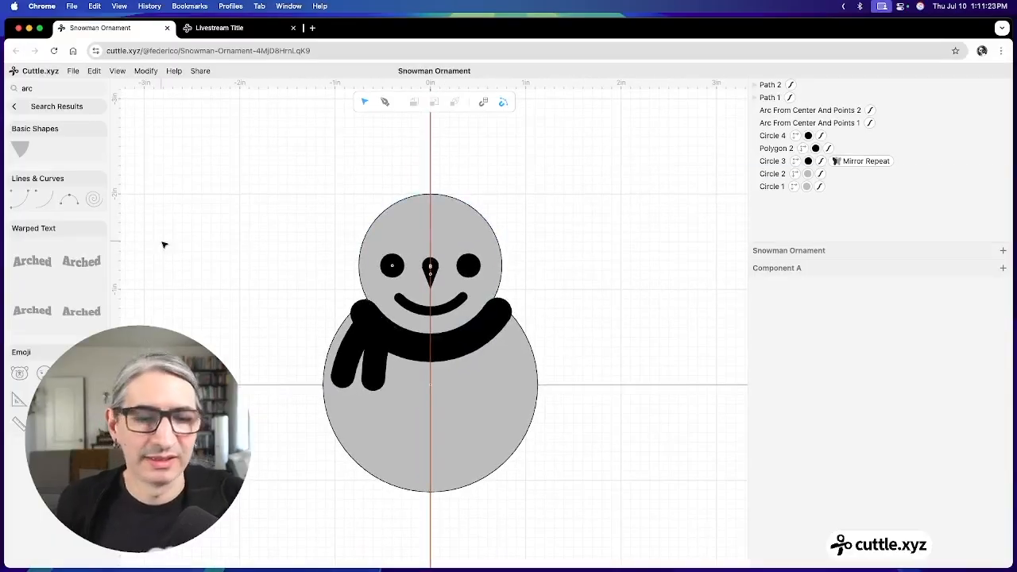
pyautogui.click(14, 106)
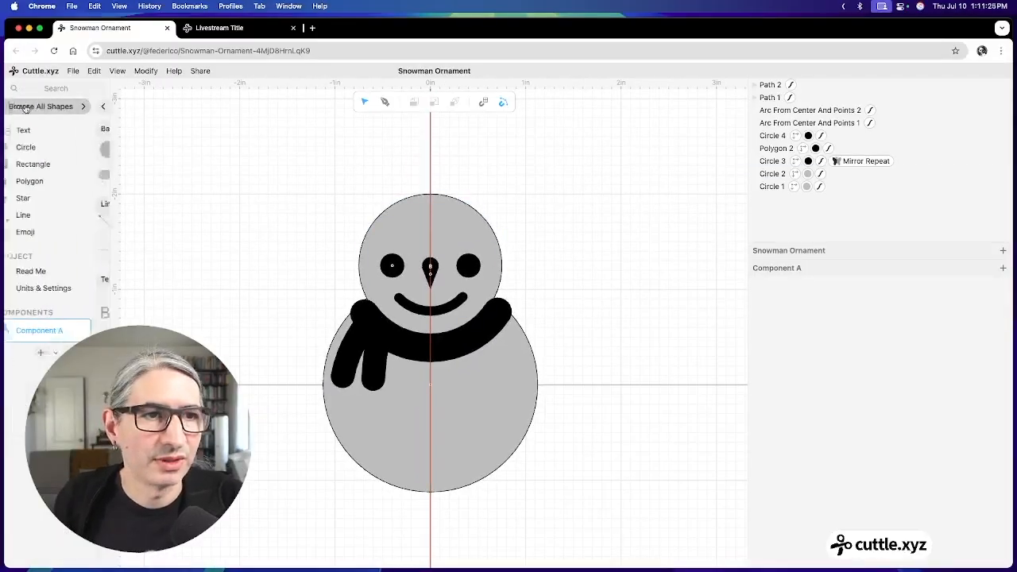
pyautogui.moveTo(16, 153); pyautogui.dragTo(430, 195)
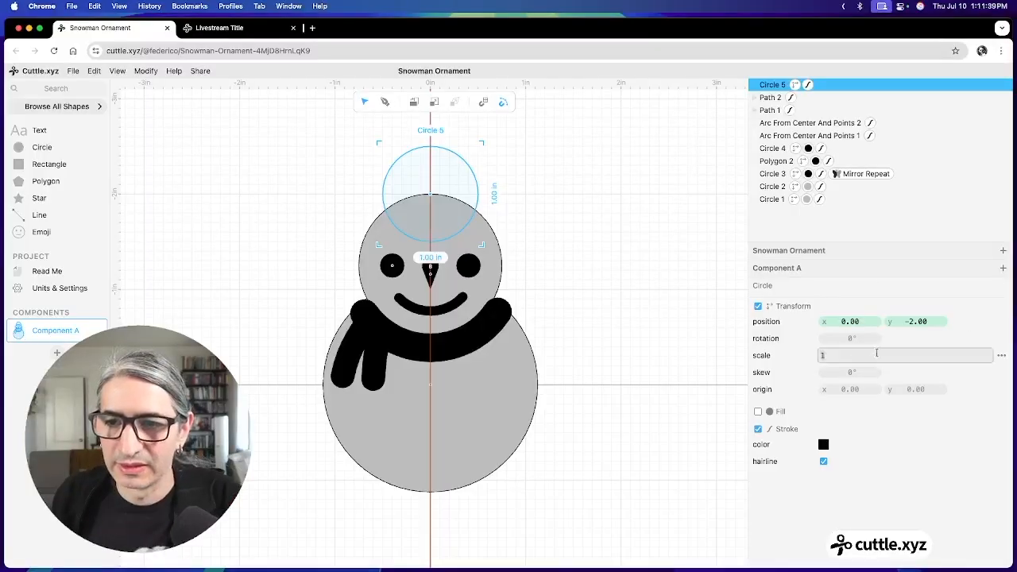
pyautogui.click(889, 356)
pyautogui.moveTo(921, 356); pyautogui.dragTo(840, 360)
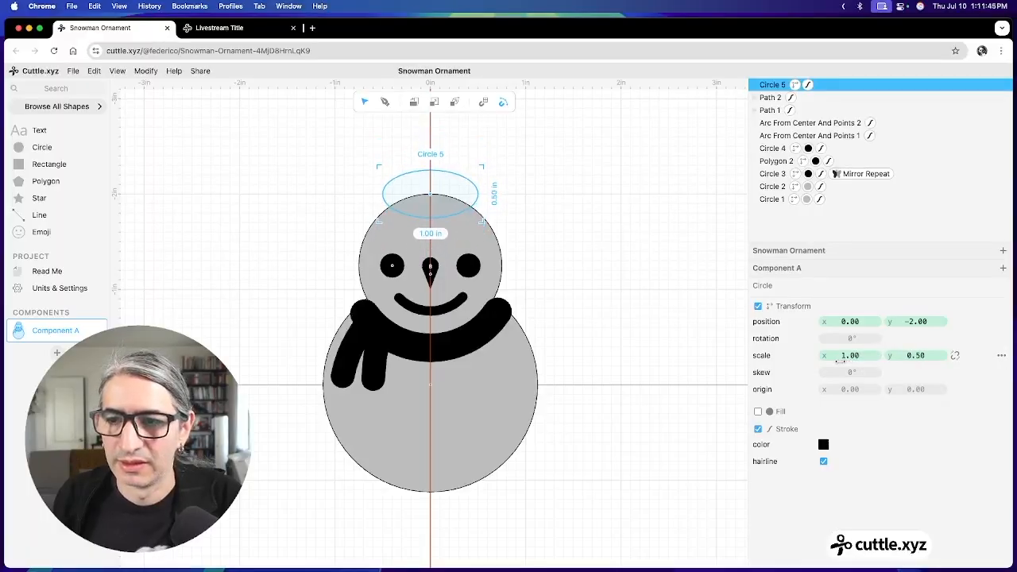
pyautogui.click(672, 319)
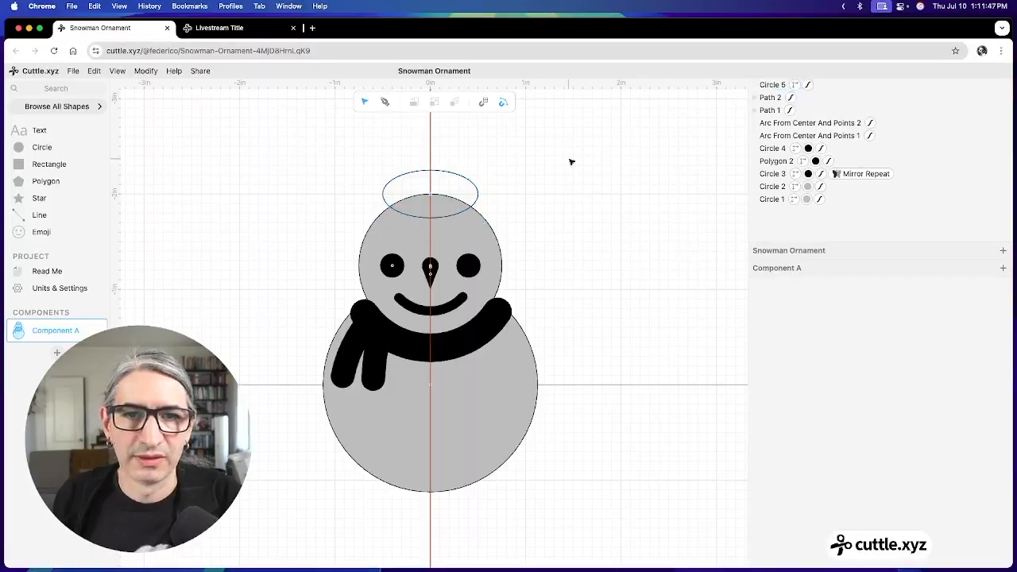
# Step: Nudge the hat brim ellipse down to y -1.91
pyautogui.click(464, 177)
pyautogui.press('Down')
pyautogui.press('Down')
pyautogui.press('Down')
pyautogui.press('Down')
pyautogui.press('Down')
pyautogui.press('Down')
pyautogui.press('Down')
pyautogui.press('Down')
pyautogui.press('Down')
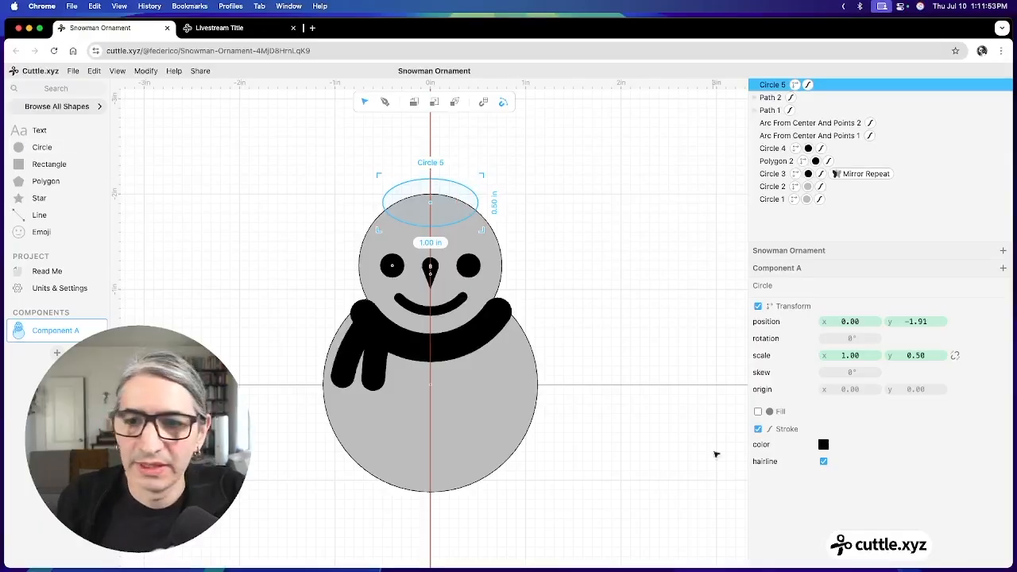
# Step: Give the hat brim ellipse a solid black fill
pyautogui.click(759, 412)
pyautogui.click(824, 445)
pyautogui.click(844, 401)
pyautogui.click(554, 220)
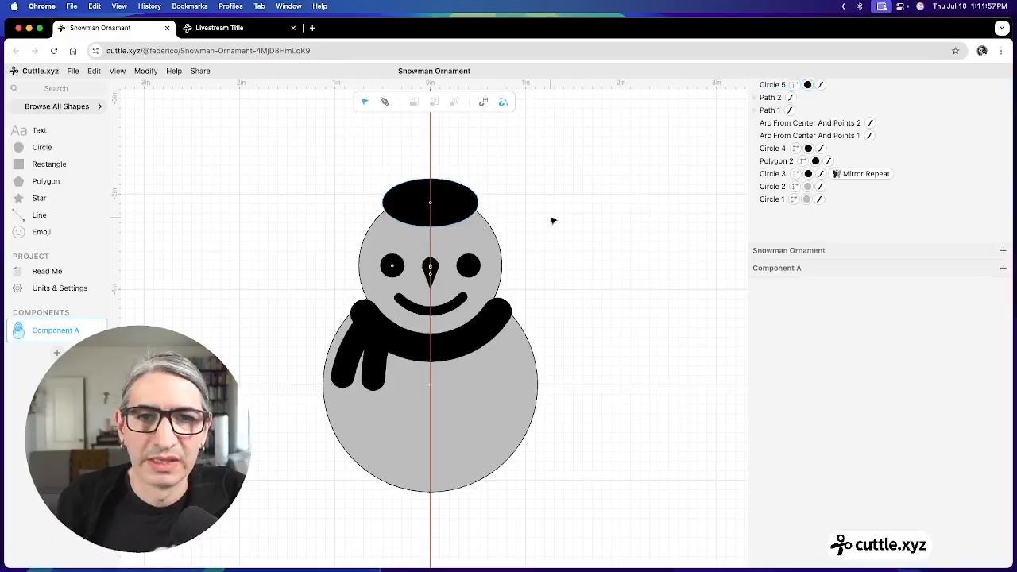
# Step: Add a rectangle for the hat crown, 0.50 in wide and about 0.41 in high, with its bottom edge at the brim ellipse's center
pyautogui.scroll(3, 553, 221)
pyautogui.scroll(-1, 578, 219)
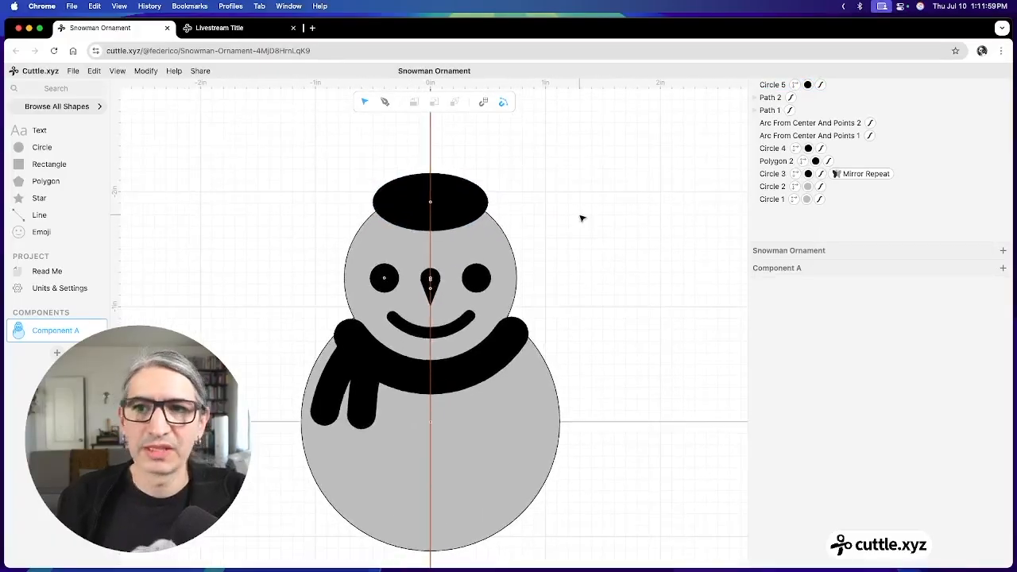
pyautogui.moveTo(18, 165); pyautogui.dragTo(430, 159)
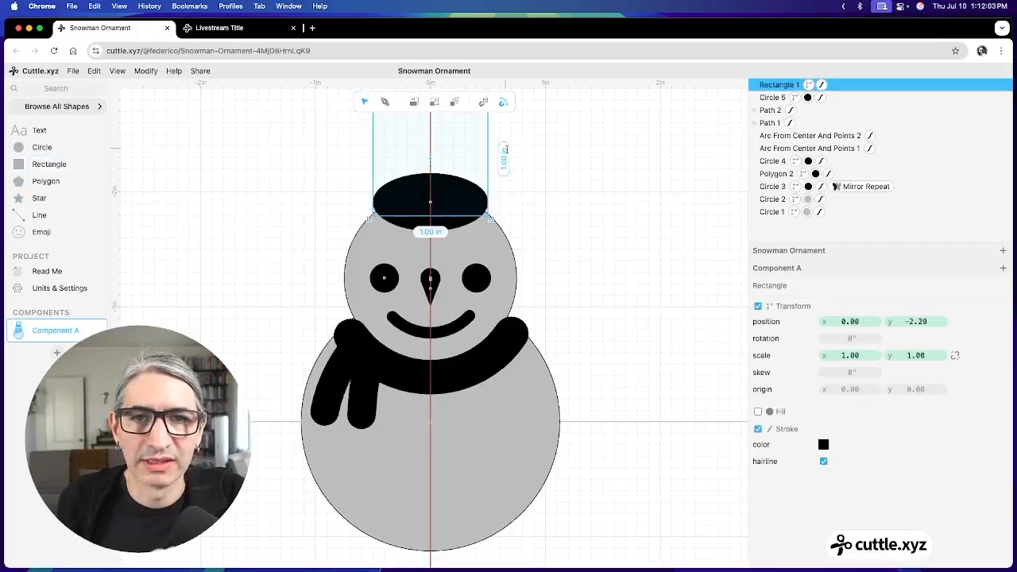
pyautogui.moveTo(860, 357); pyautogui.dragTo(778, 351)
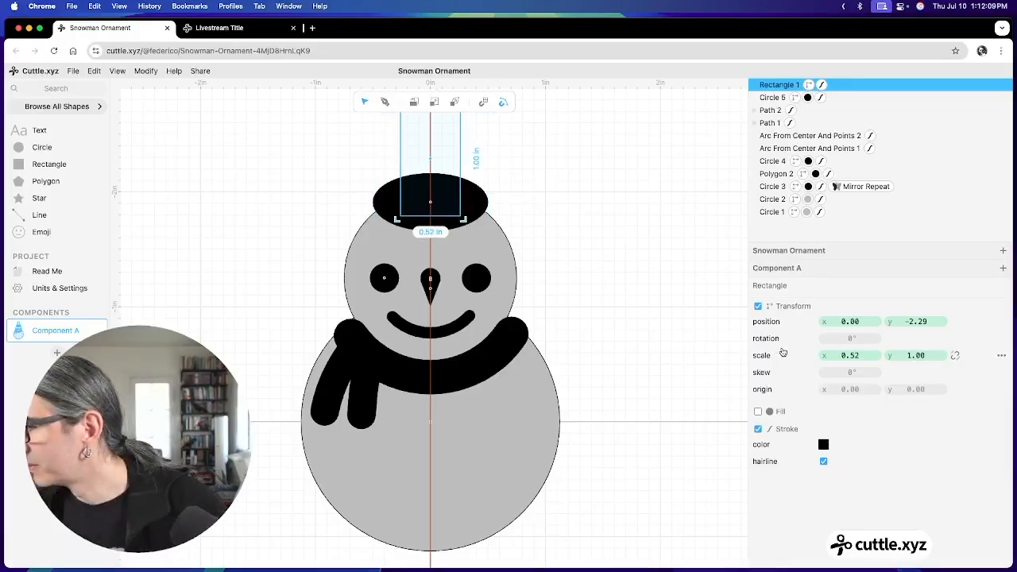
pyautogui.moveTo(853, 357); pyautogui.dragTo(845, 356)
pyautogui.moveTo(916, 355); pyautogui.dragTo(841, 355)
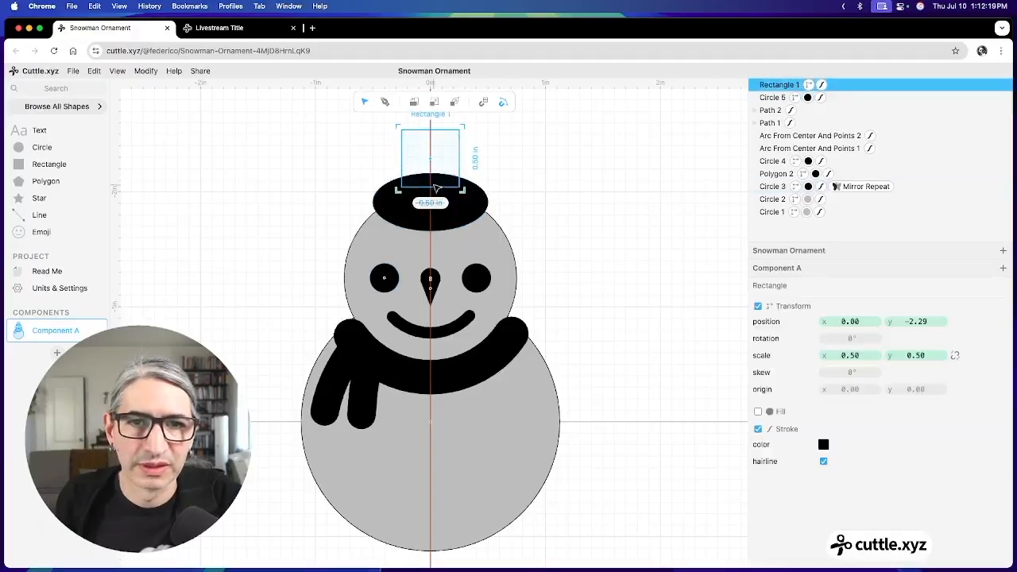
pyautogui.moveTo(436, 189); pyautogui.dragTo(434, 206)
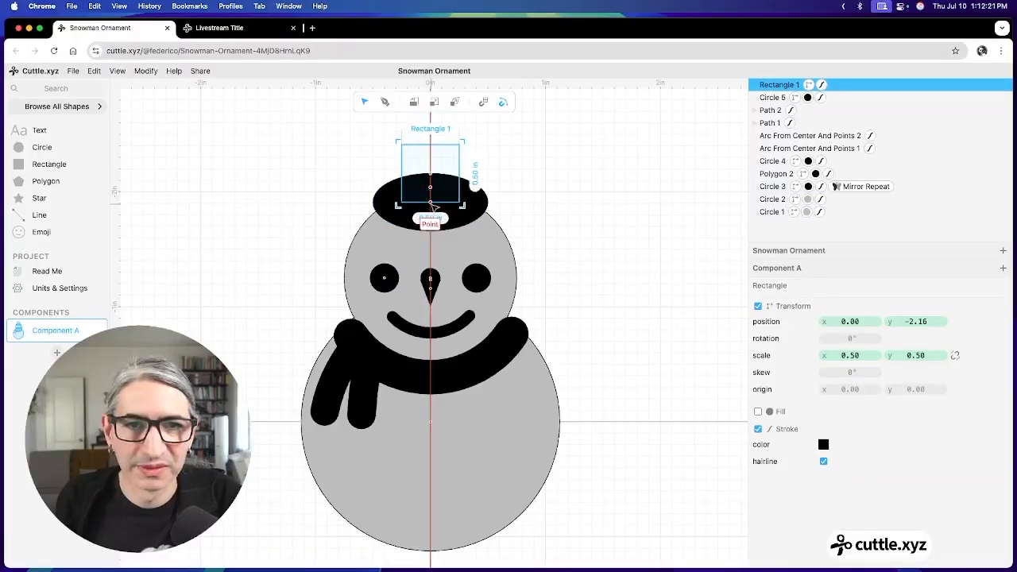
pyautogui.moveTo(432, 144); pyautogui.dragTo(432, 156)
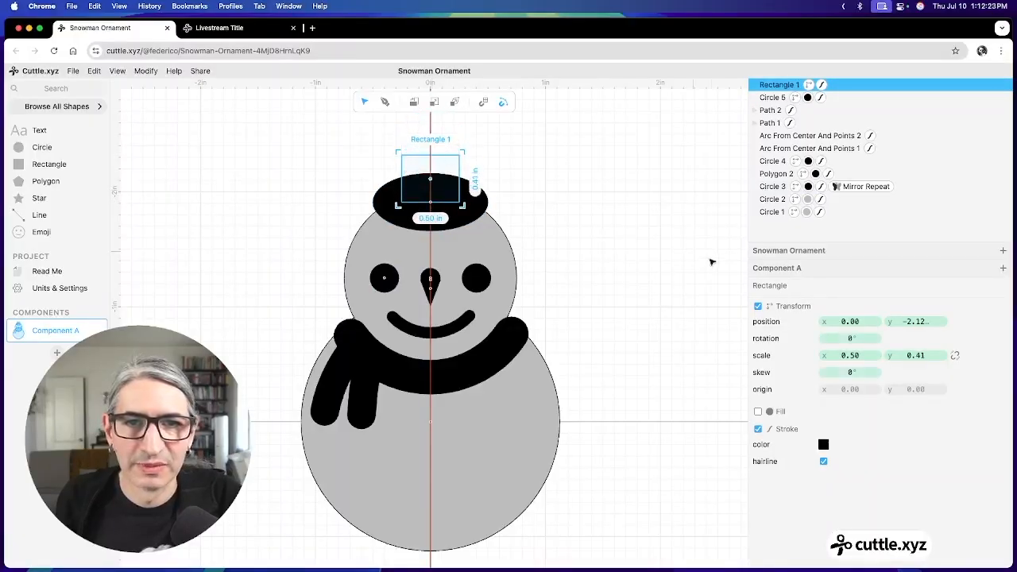
# Step: Fill the hat crown rectangle with solid black
pyautogui.click(758, 411)
pyautogui.click(827, 445)
pyautogui.click(840, 399)
pyautogui.click(672, 340)
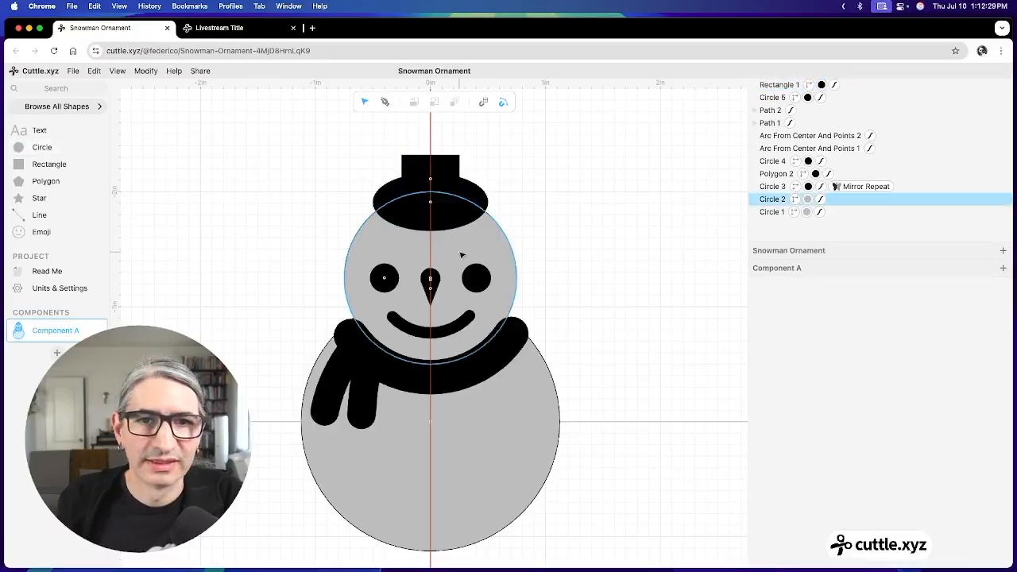
# Step: Duplicate the brim ellipse and center the copy on the crown rectangle's top edge at about y -2.32
pyautogui.click(460, 222)
pyautogui.rightClick(460, 221)
pyautogui.click(477, 252)
pyautogui.moveTo(432, 205); pyautogui.dragTo(433, 160)
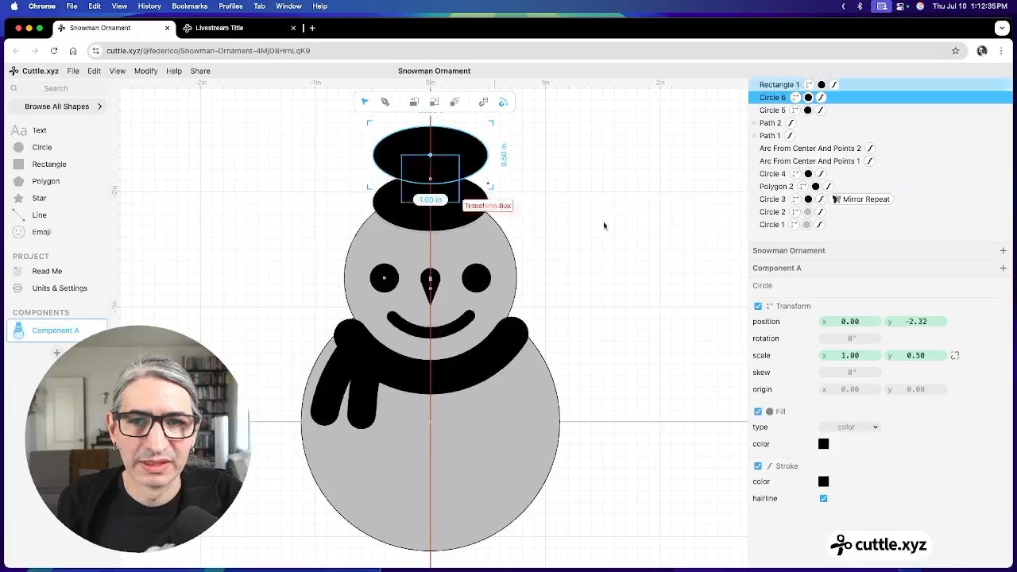
# Step: Scale the upper ellipse to 0.50 by 0.24 to round off the top of the crown
pyautogui.moveTo(916, 355); pyautogui.dragTo(880, 355)
pyautogui.moveTo(845, 355); pyautogui.dragTo(775, 355)
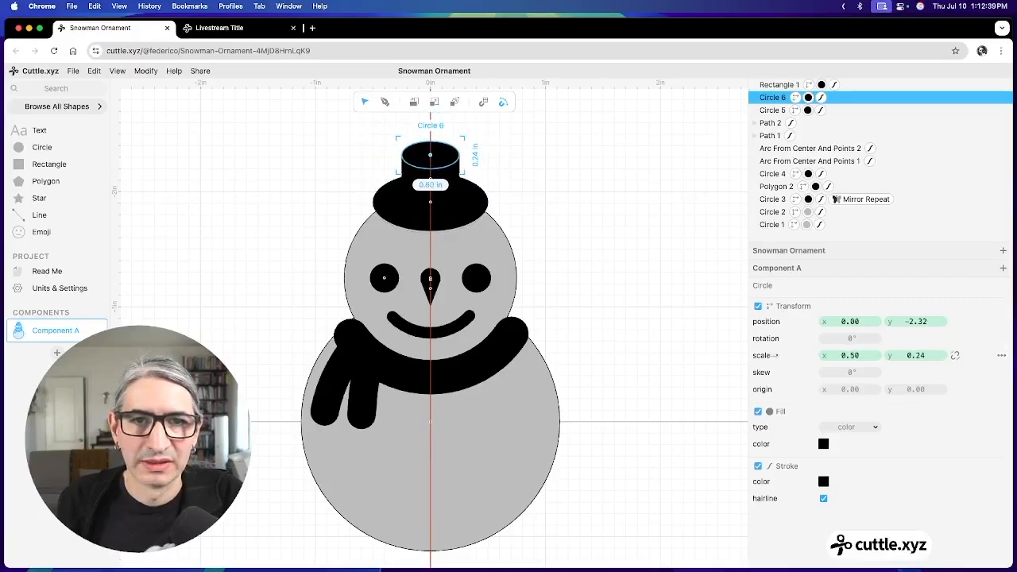
pyautogui.click(660, 346)
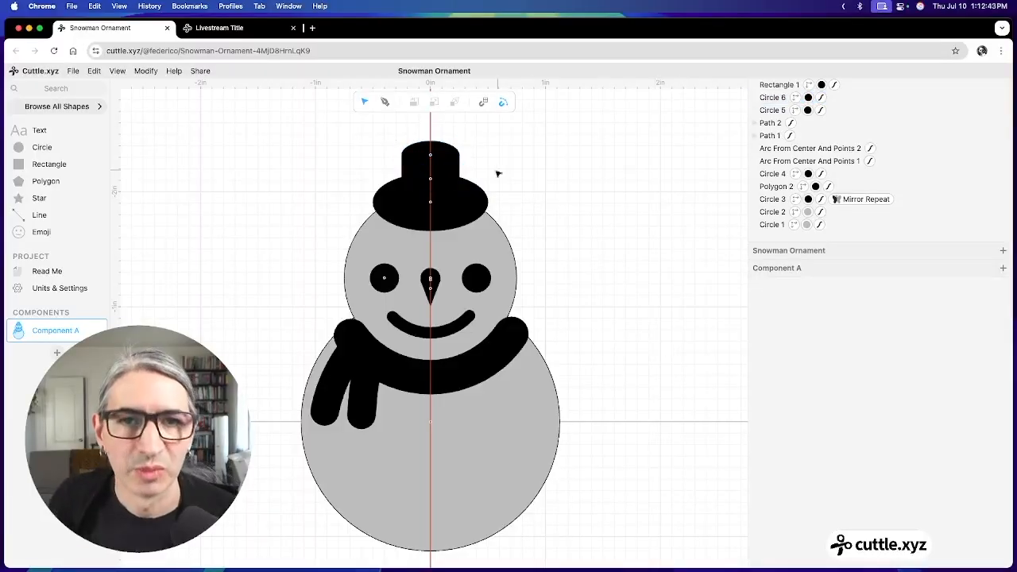
# Step: Widen the hat crown rectangle slightly and widen its top ellipse to match
pyautogui.click(451, 174)
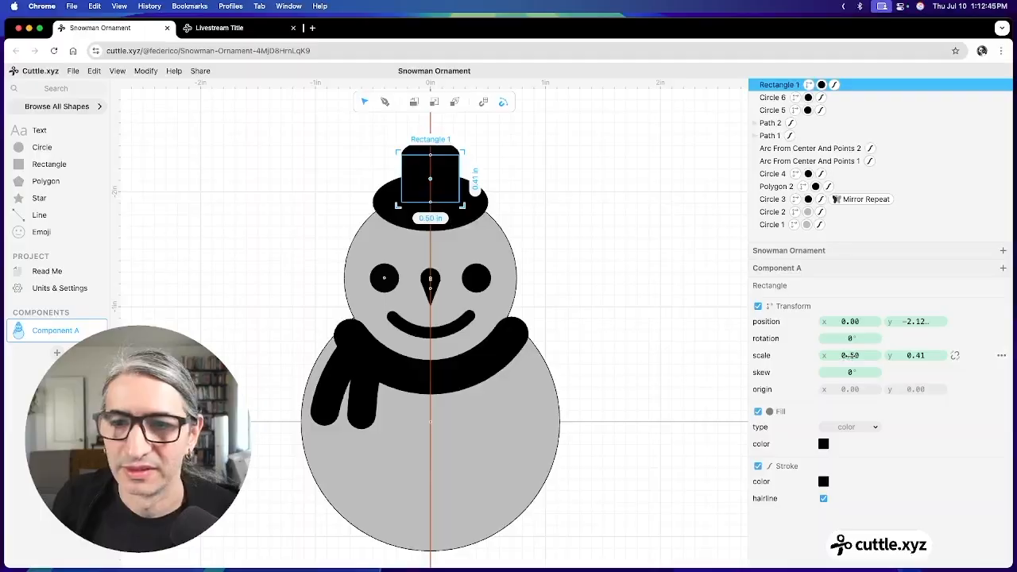
pyautogui.moveTo(856, 355); pyautogui.dragTo(863, 355)
pyautogui.click(573, 272)
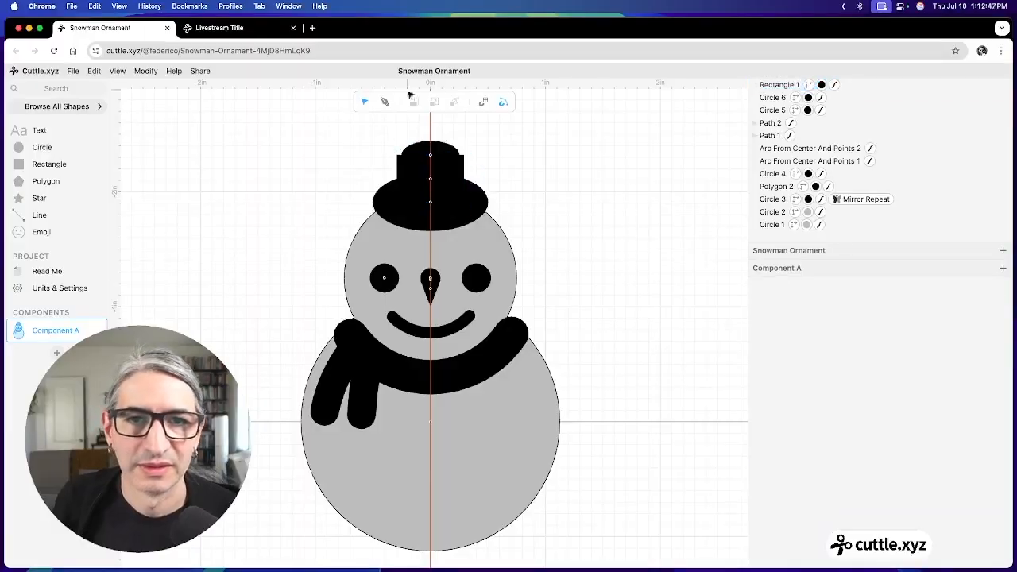
pyautogui.click(436, 145)
pyautogui.moveTo(849, 356); pyautogui.dragTo(866, 356)
pyautogui.click(627, 345)
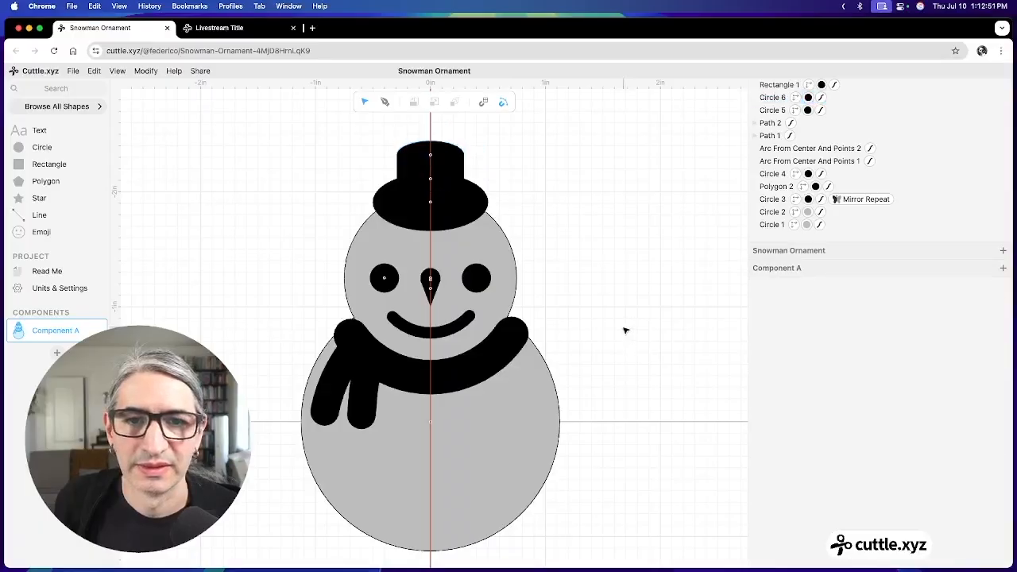
# Step: Rename the snowman's component as Design
pyautogui.scroll(-4, 627, 331)
pyautogui.scroll(1, 628, 334)
pyautogui.moveTo(624, 333); pyautogui.dragTo(597, 291)
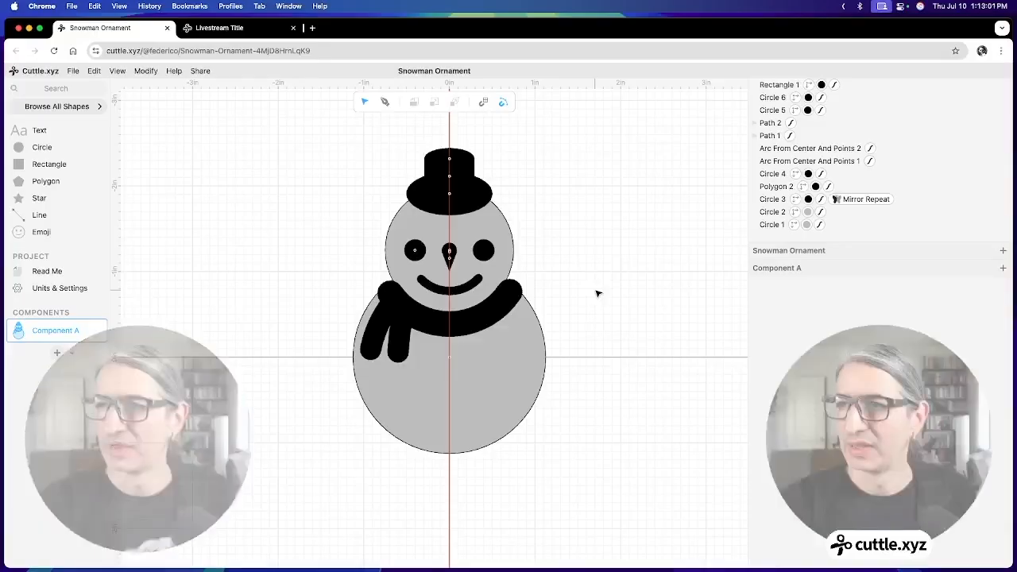
pyautogui.doubleClick(41, 329)
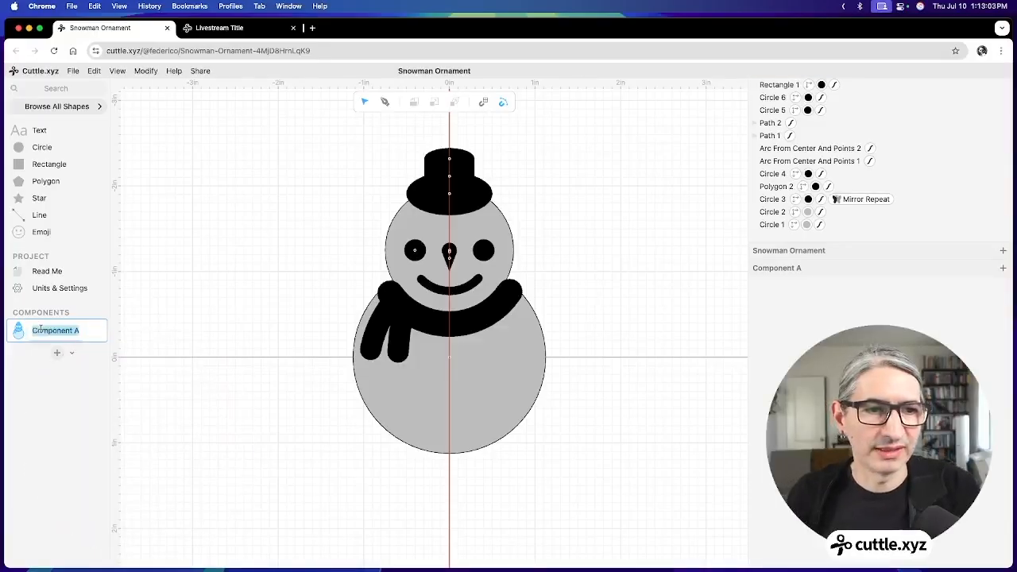
pyautogui.write('Design')
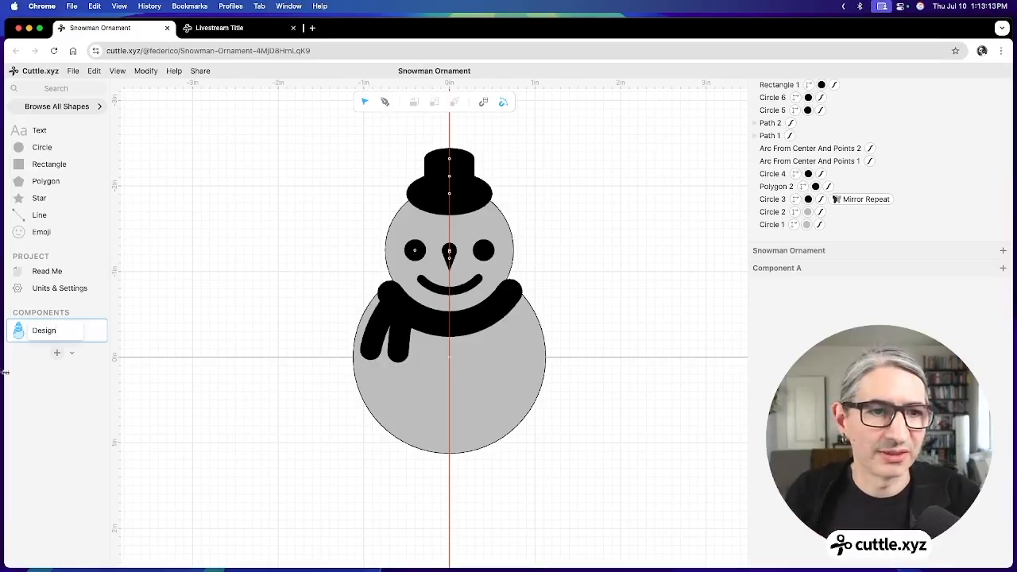
# Step: Create a new component and place an instance of the Design component at its origin
pyautogui.click(57, 352)
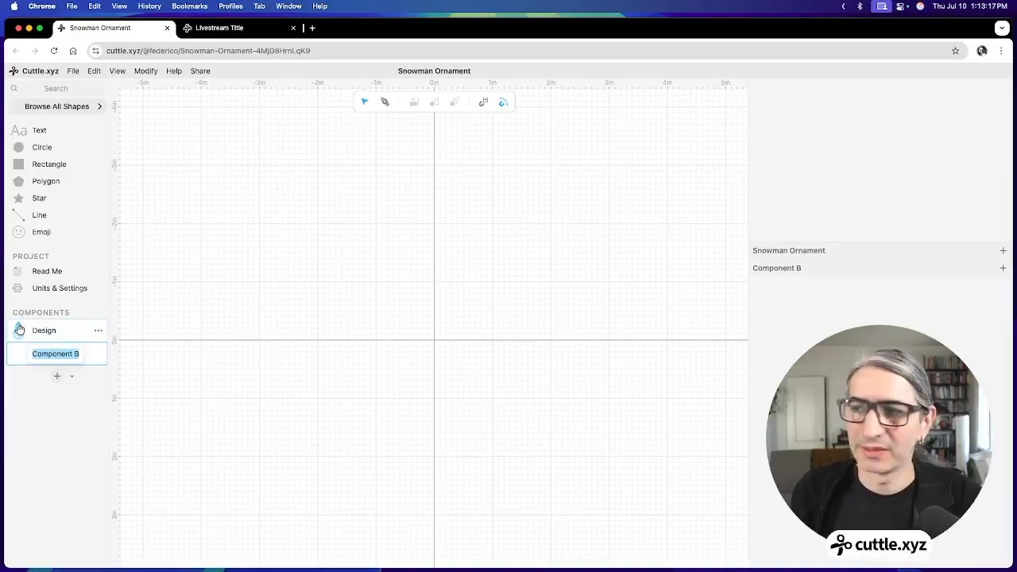
pyautogui.moveTo(19, 330); pyautogui.dragTo(434, 343)
pyautogui.click(219, 382)
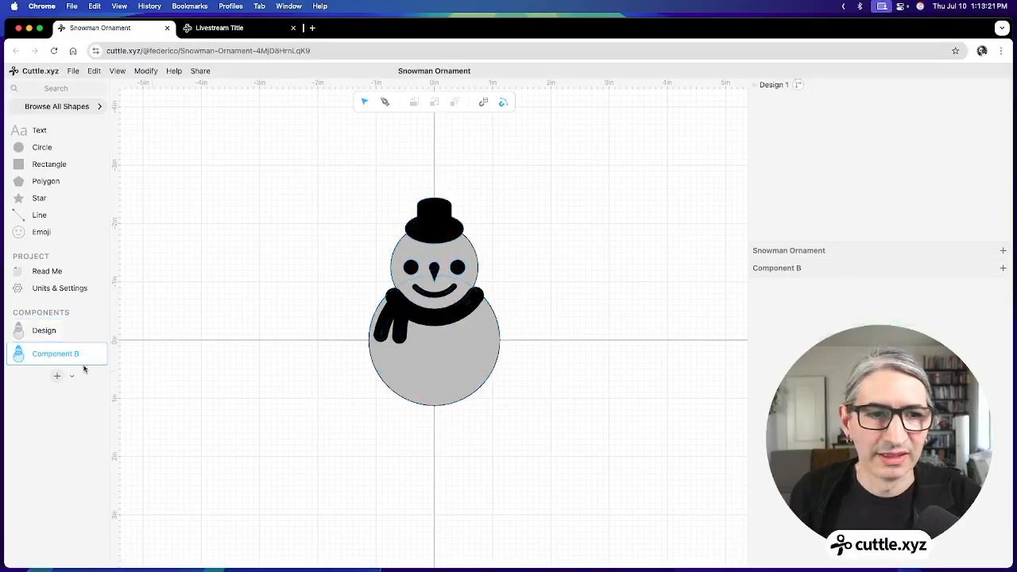
# Step: Rename the new component as Layered
pyautogui.doubleClick(53, 355)
pyautogui.write('Layered')
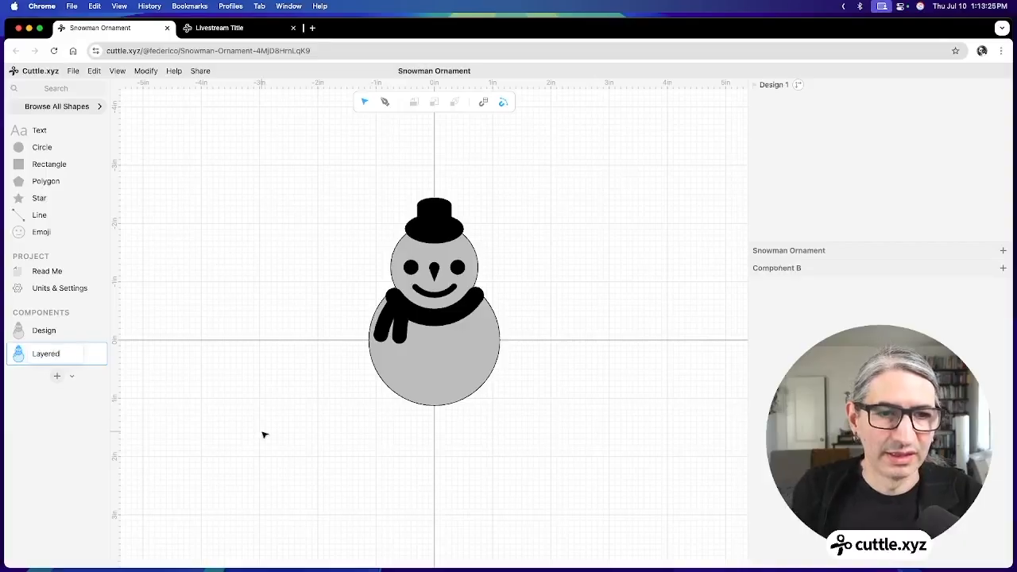
pyautogui.press('Return')
pyautogui.scroll(3, 336, 422)
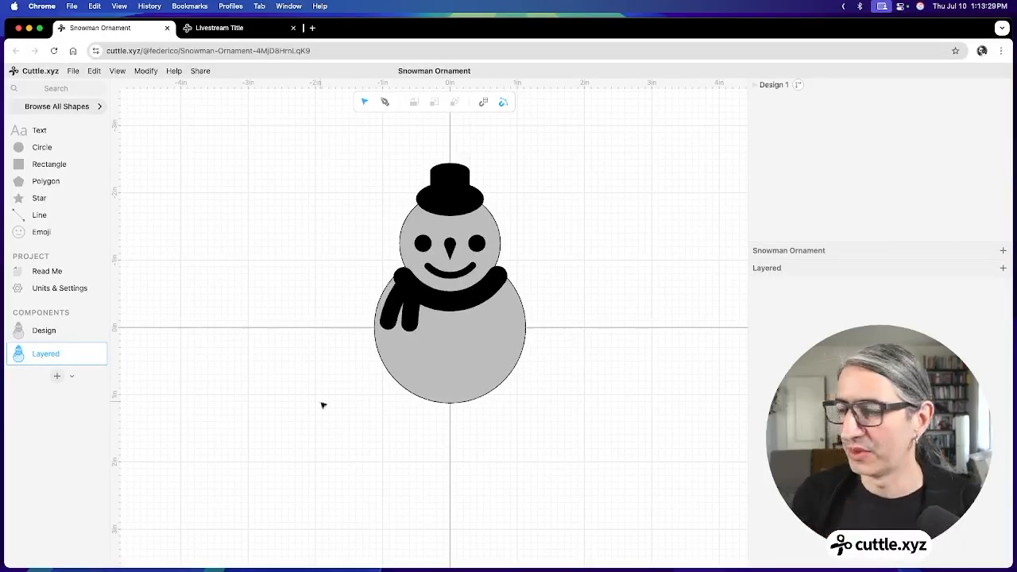
# Step: Apply the Layered Stack modifier to the Design instance in the Layered component
pyautogui.moveTo(317, 148); pyautogui.dragTo(563, 451)
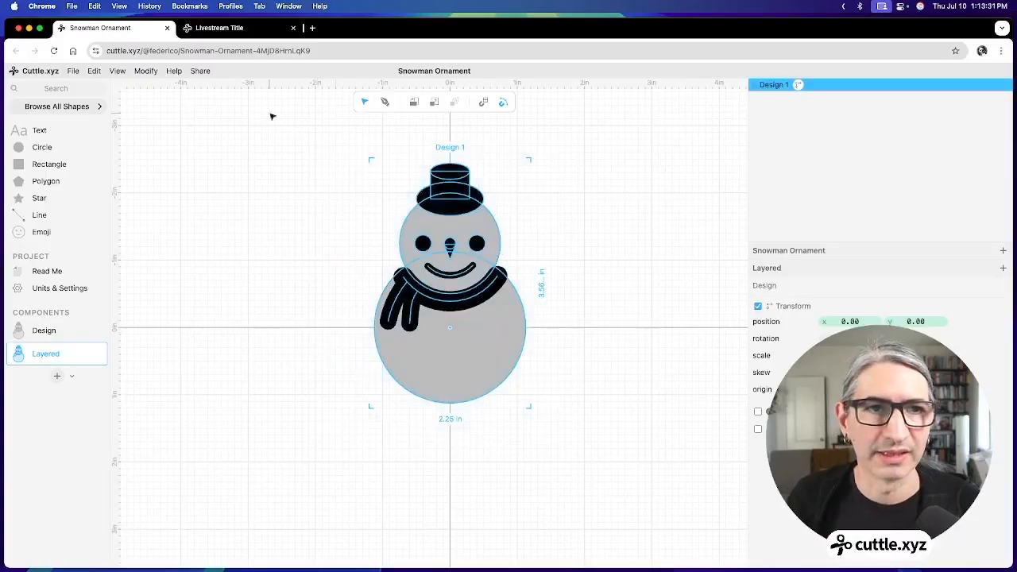
pyautogui.click(143, 72)
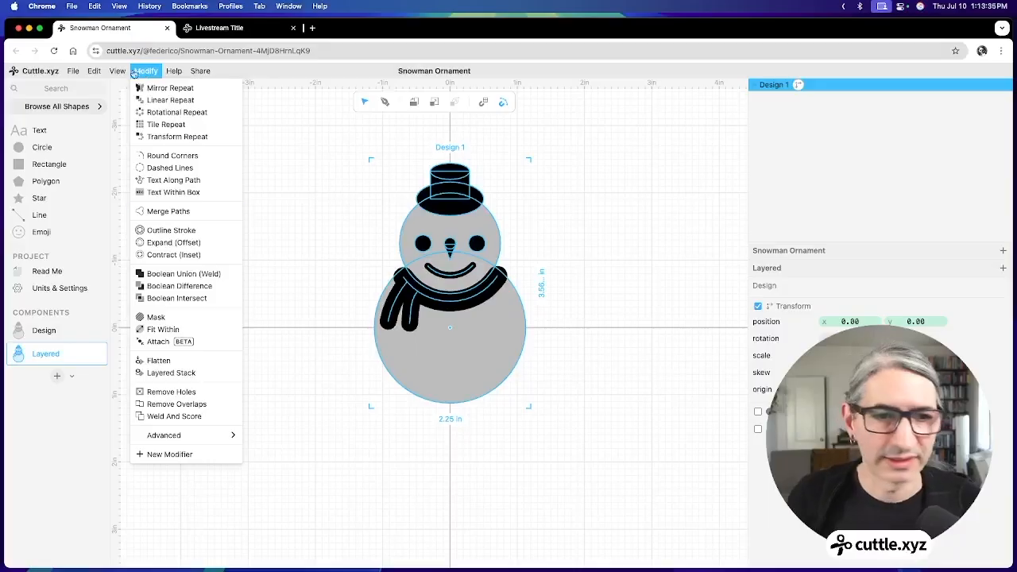
pyautogui.click(201, 373)
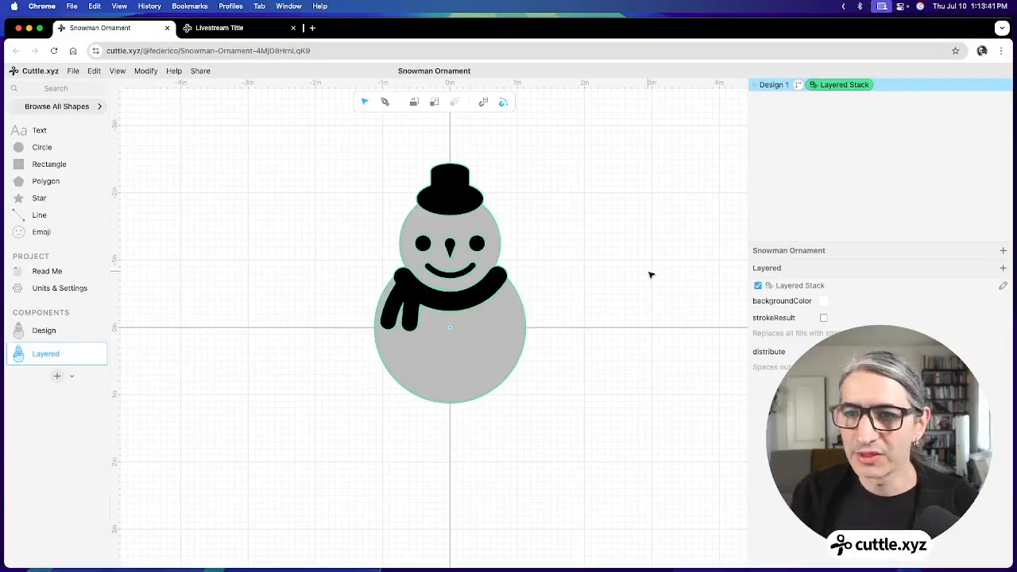
# Step: Enable distribute and strokeResult on the Layered Stack to space the layers apart as outlines
pyautogui.scroll(3, 640, 271)
pyautogui.scroll(1, 561, 259)
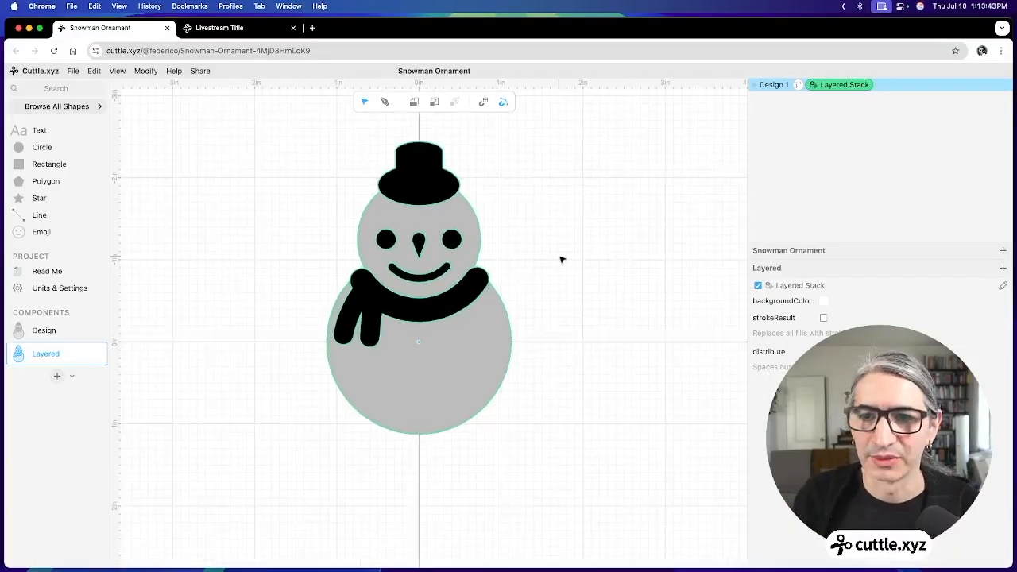
pyautogui.click(824, 351)
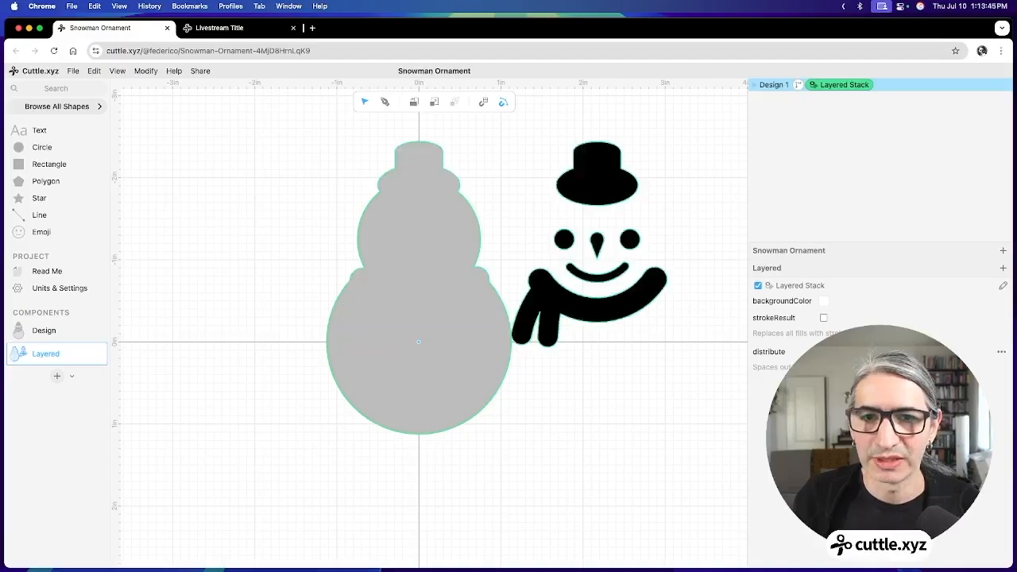
pyautogui.click(824, 318)
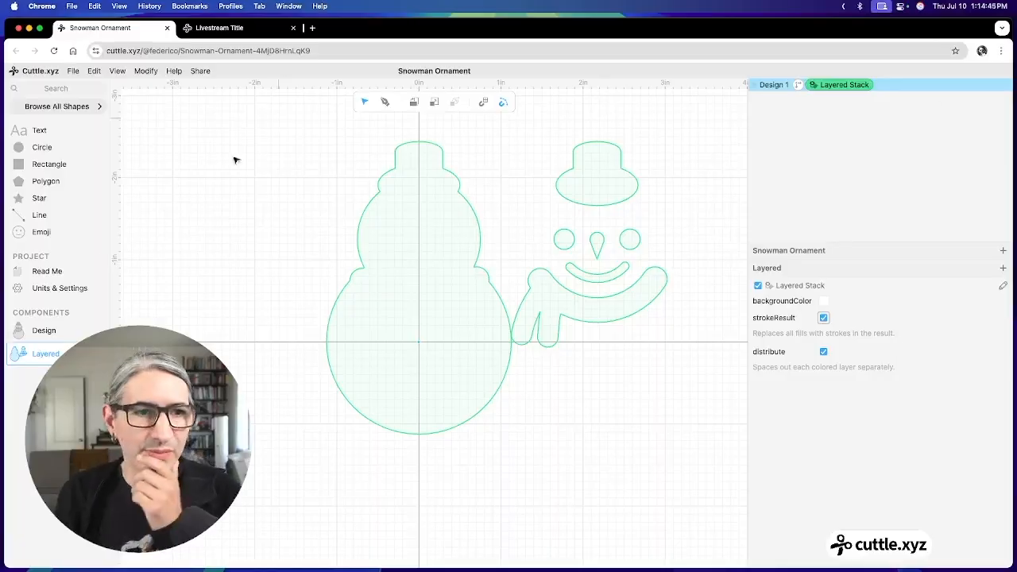
# Step: In the Design component, add a circle beside the snowman's head at about x -1.25, y -1.65 and set its scale to 0.1
pyautogui.click(49, 332)
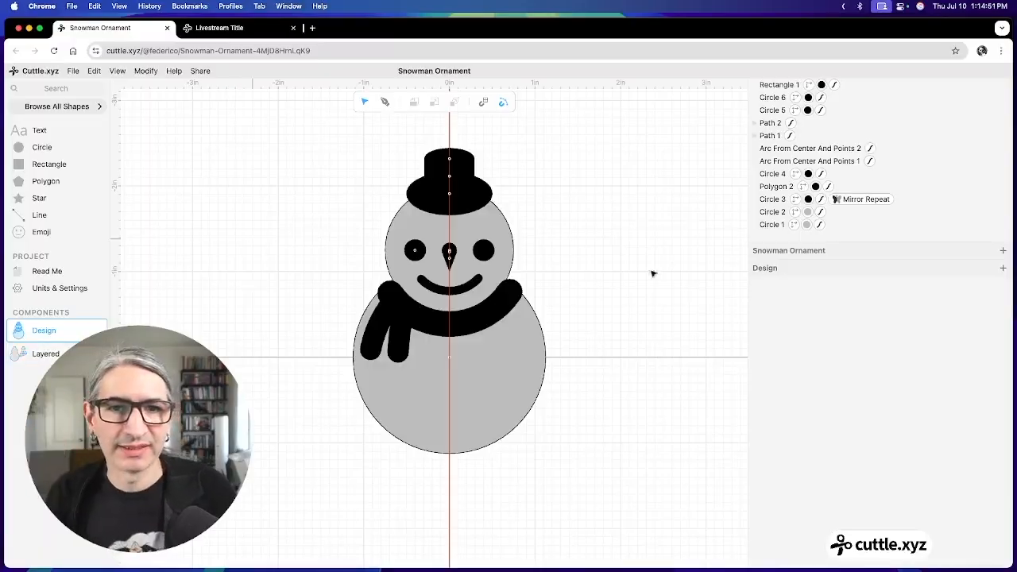
pyautogui.scroll(5, 604, 288)
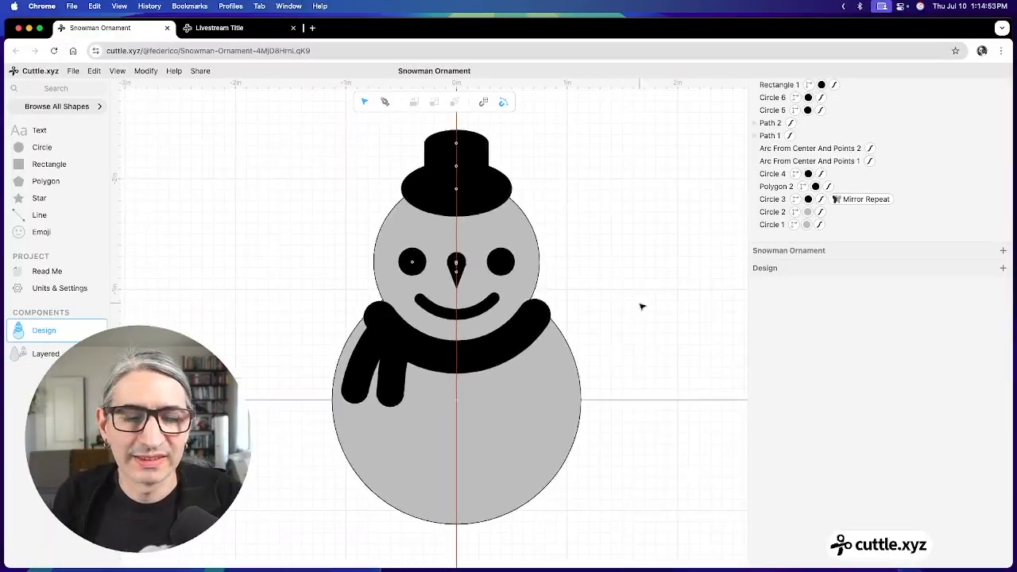
pyautogui.scroll(2, 643, 307)
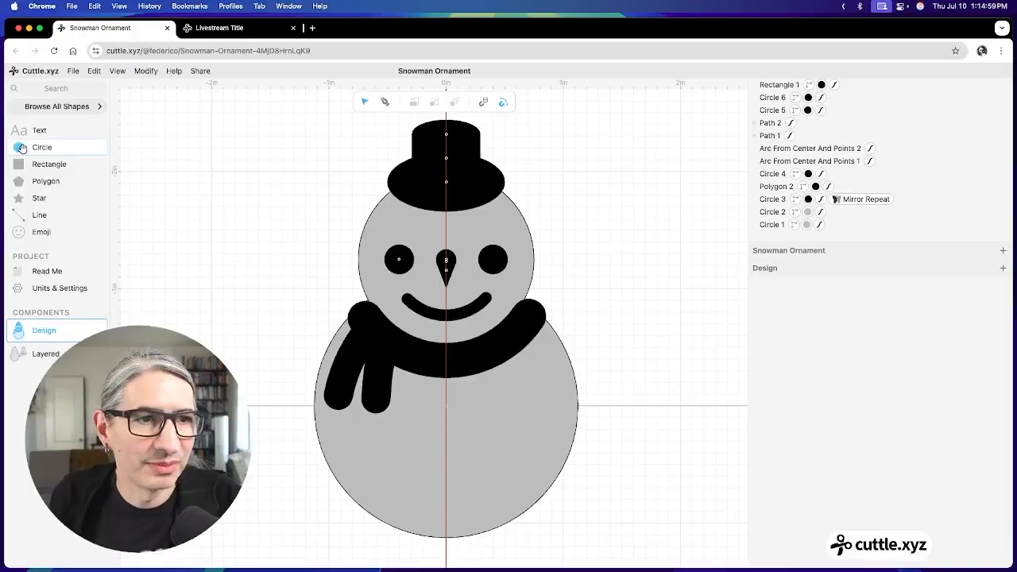
pyautogui.moveTo(19, 148); pyautogui.dragTo(300, 213)
pyautogui.moveTo(849, 356); pyautogui.dragTo(766, 362)
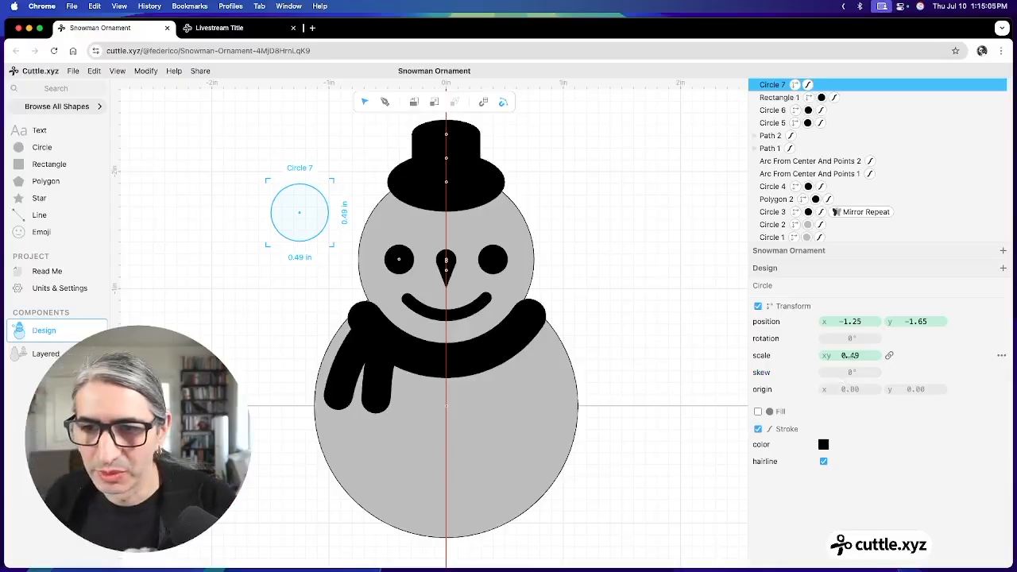
pyautogui.click(848, 356)
pyautogui.write('0.1')
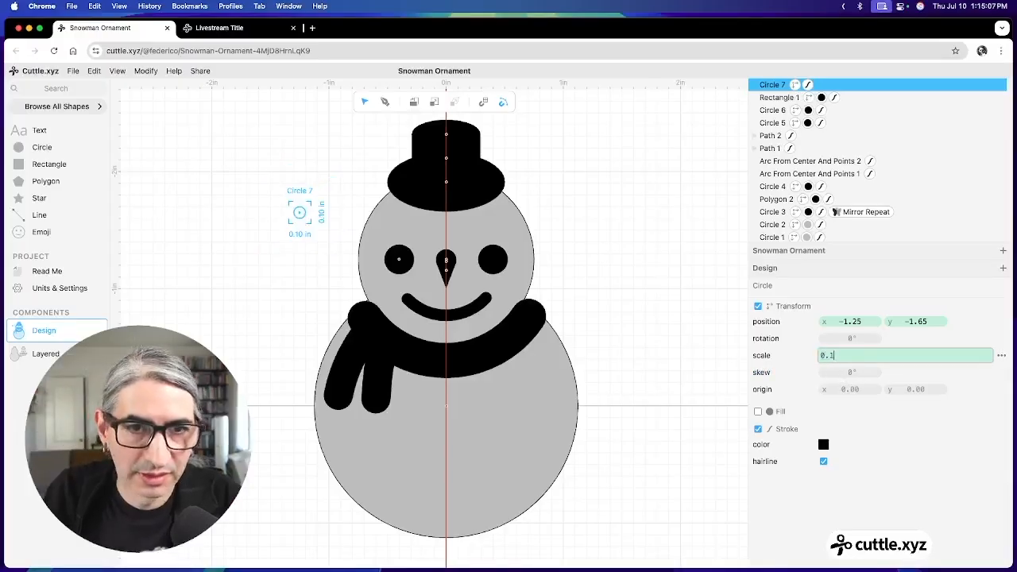
pyautogui.click(306, 292)
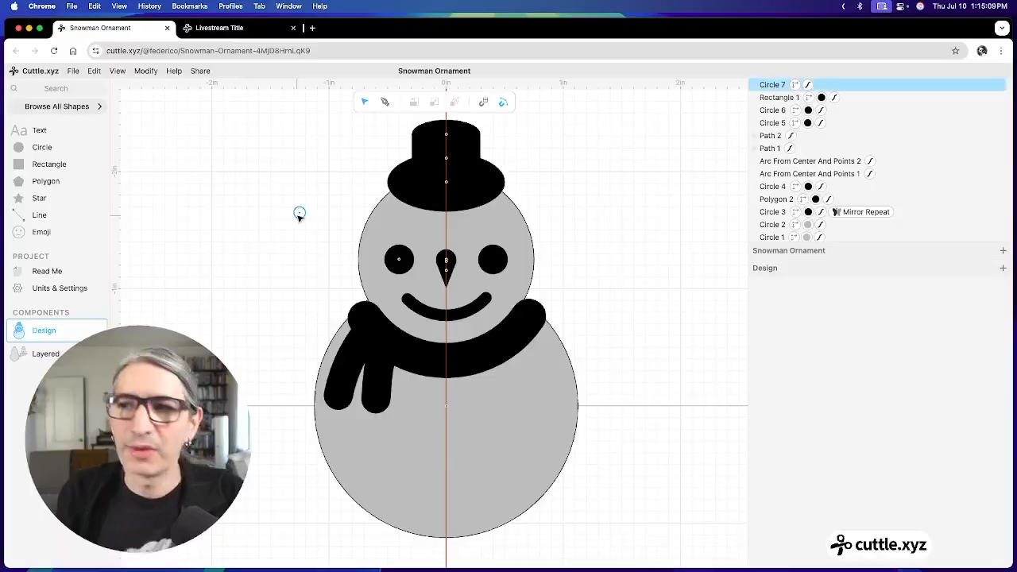
# Step: Move the small circle onto the left eye's upper right edge at about x -0.304, y -1.329 and fill it with the project's light gray
pyautogui.moveTo(300, 221); pyautogui.dragTo(413, 253)
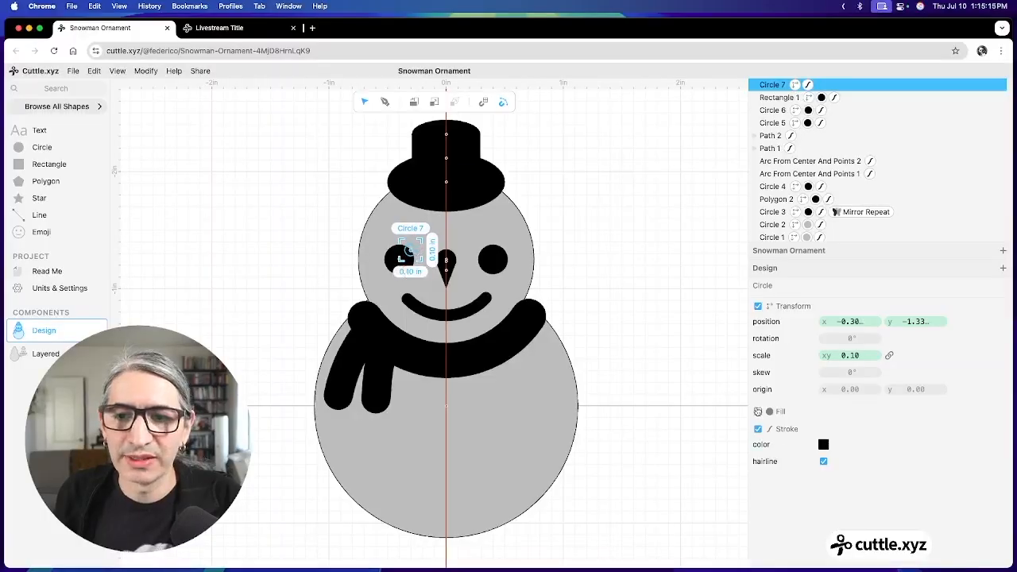
pyautogui.click(758, 412)
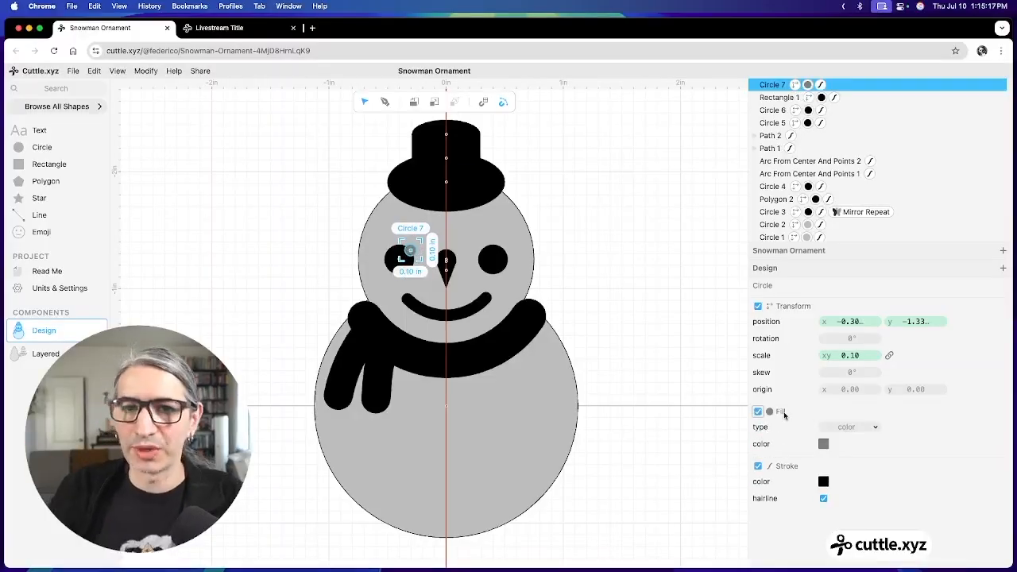
pyautogui.click(823, 443)
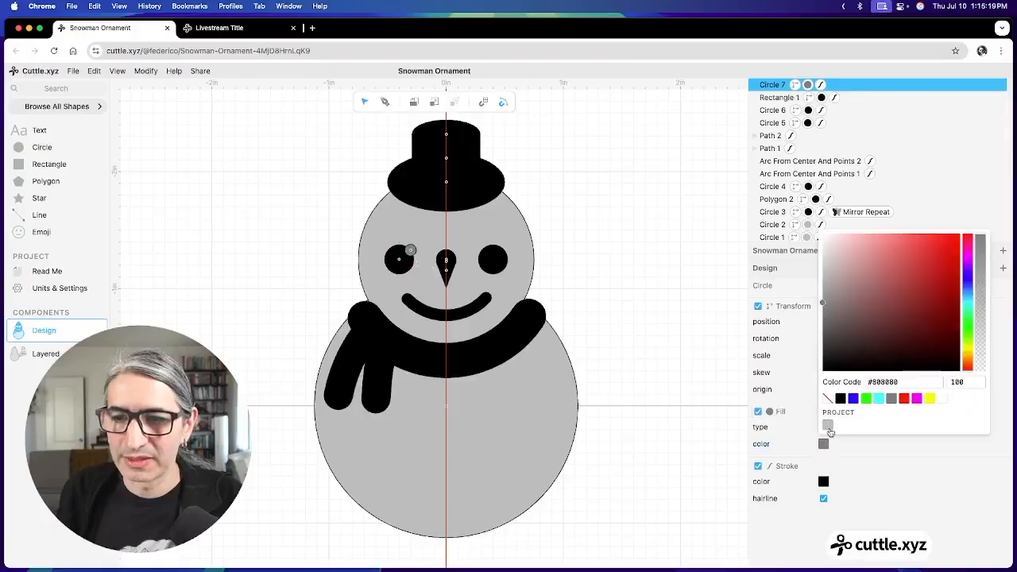
pyautogui.click(827, 427)
pyautogui.click(628, 350)
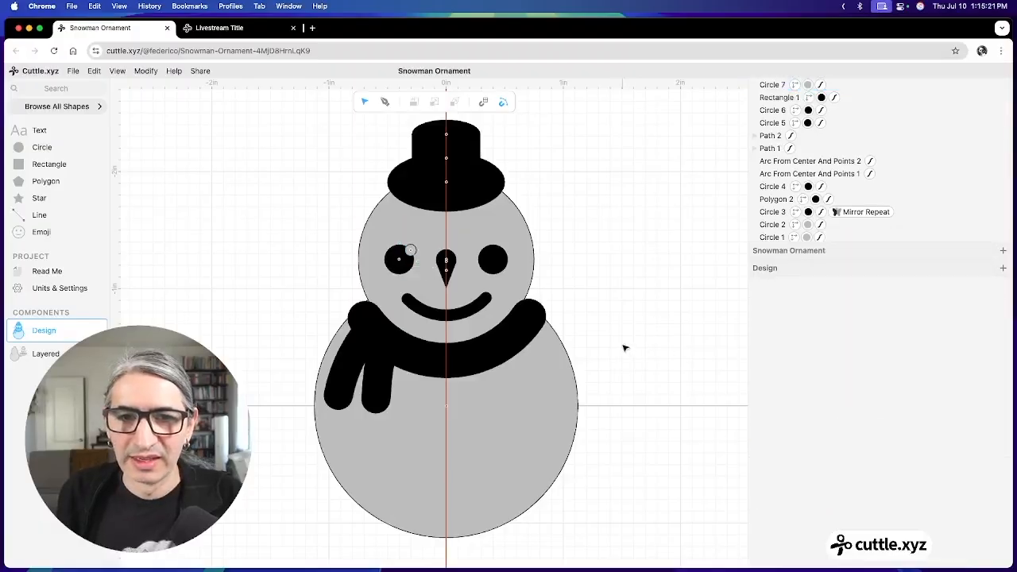
# Step: Inspect the head and eye highlight circles, and check the left eye's cutout in the Layered component
pyautogui.scroll(5, 624, 345)
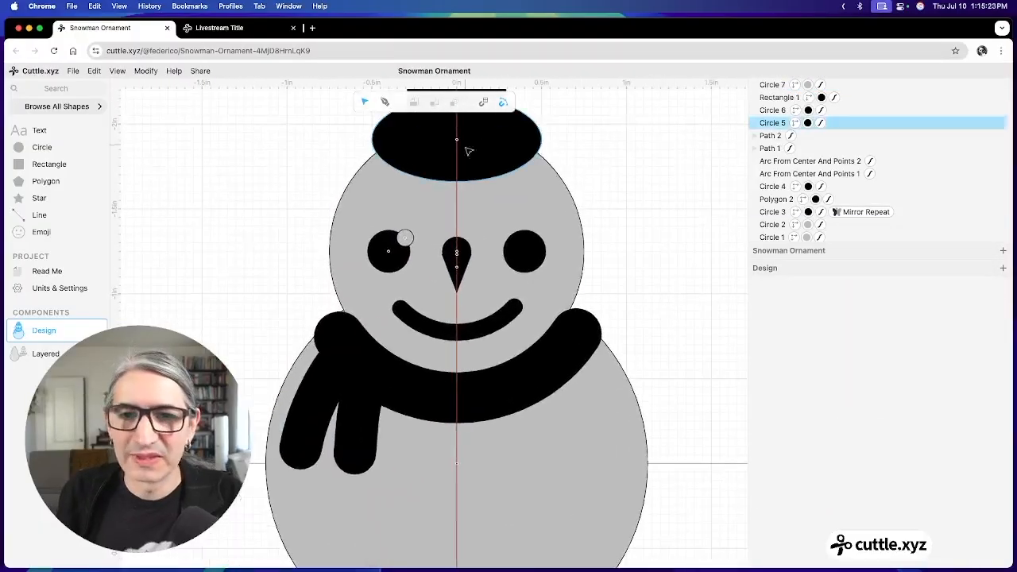
pyautogui.click(501, 205)
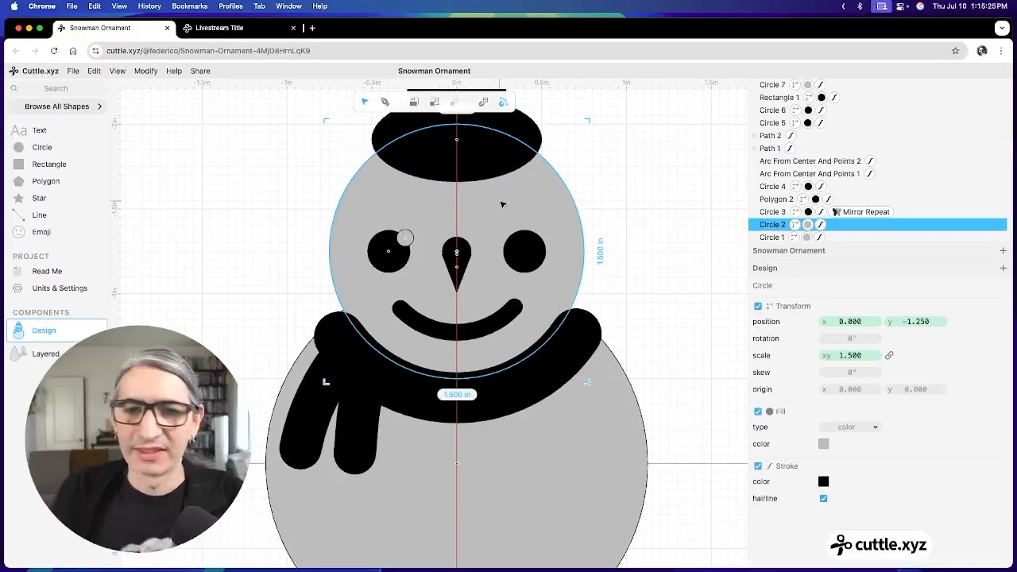
pyautogui.click(412, 237)
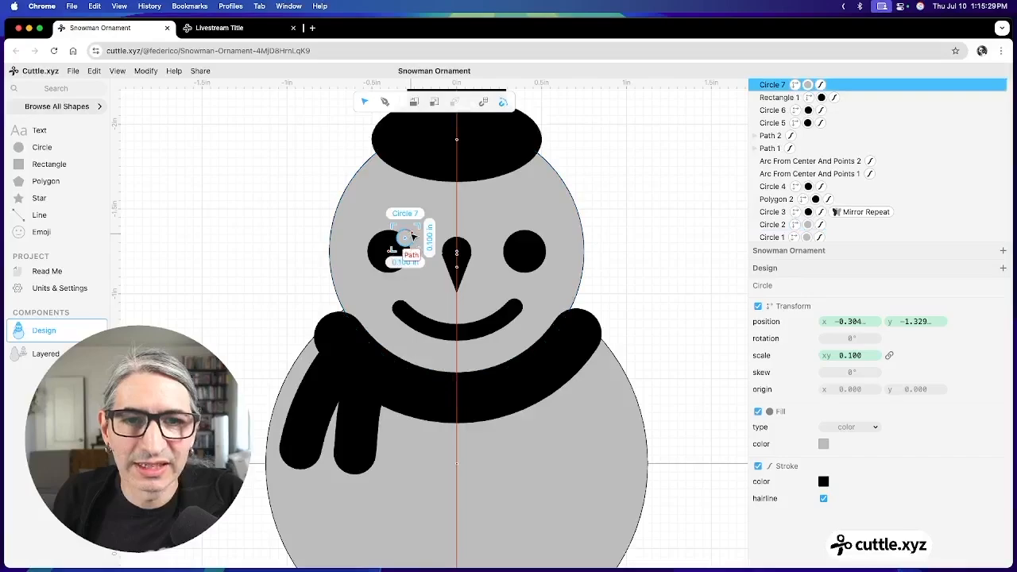
pyautogui.click(45, 353)
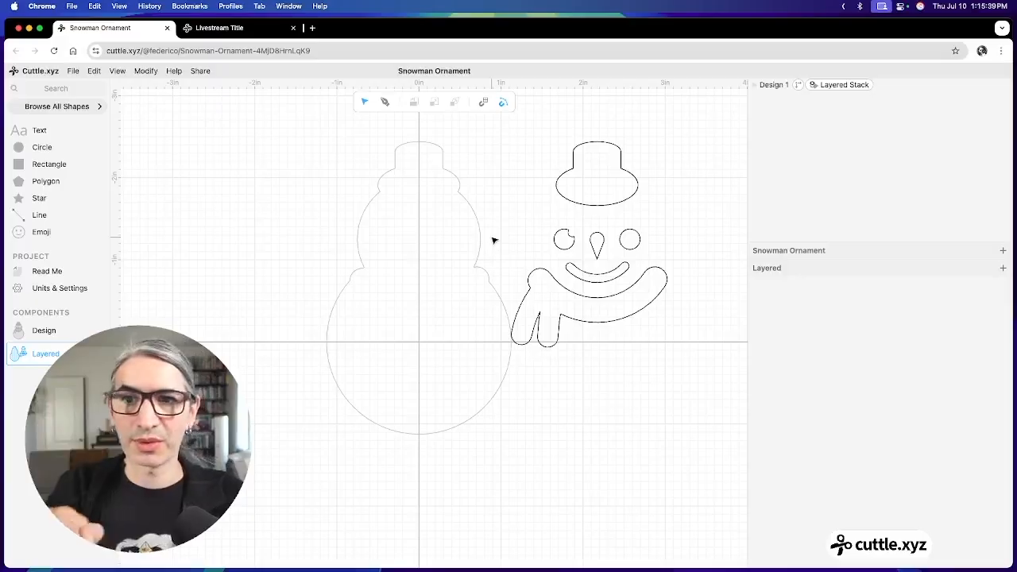
# Step: In the Design component, duplicate the eye highlight circle and place the copy on the right eye at about x 0.492, y -1.329
pyautogui.click(39, 332)
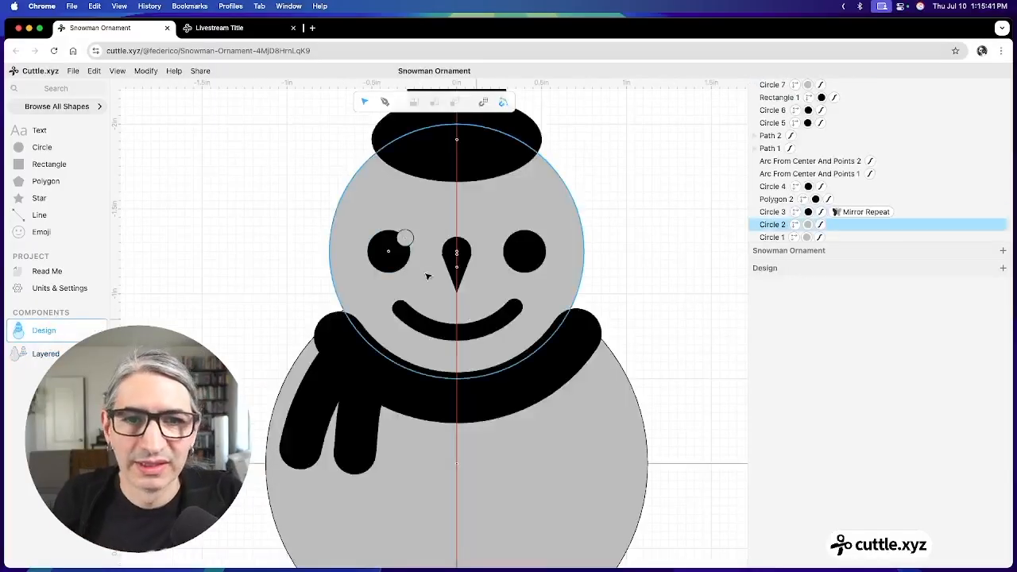
pyautogui.click(411, 235)
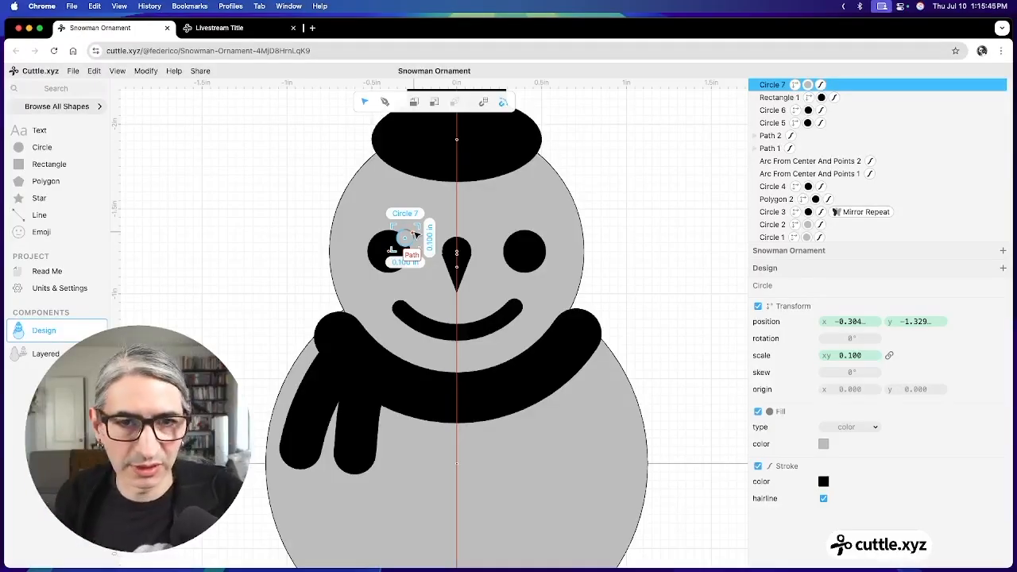
pyautogui.press('super+d')
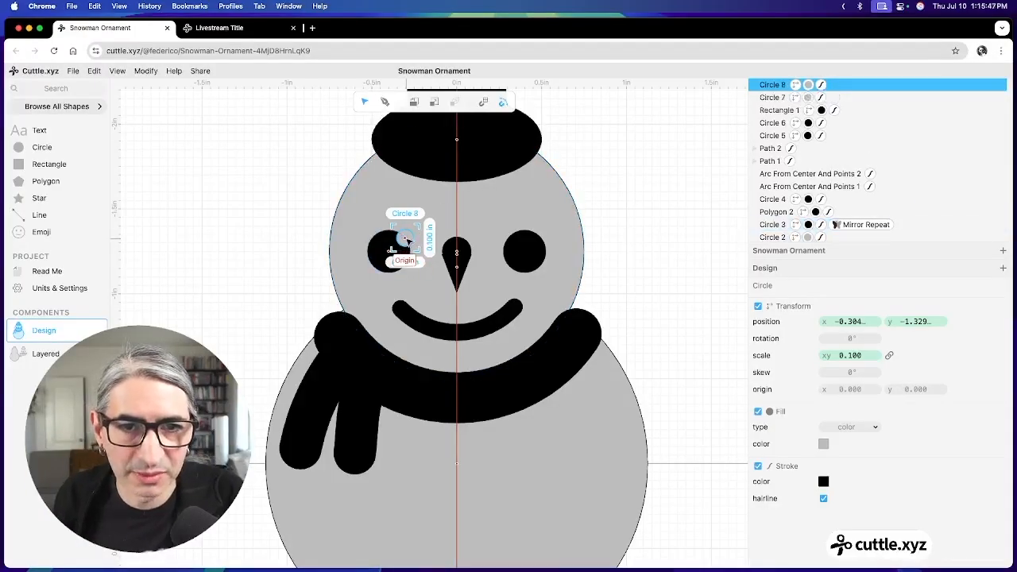
pyautogui.moveTo(408, 240); pyautogui.dragTo(543, 246)
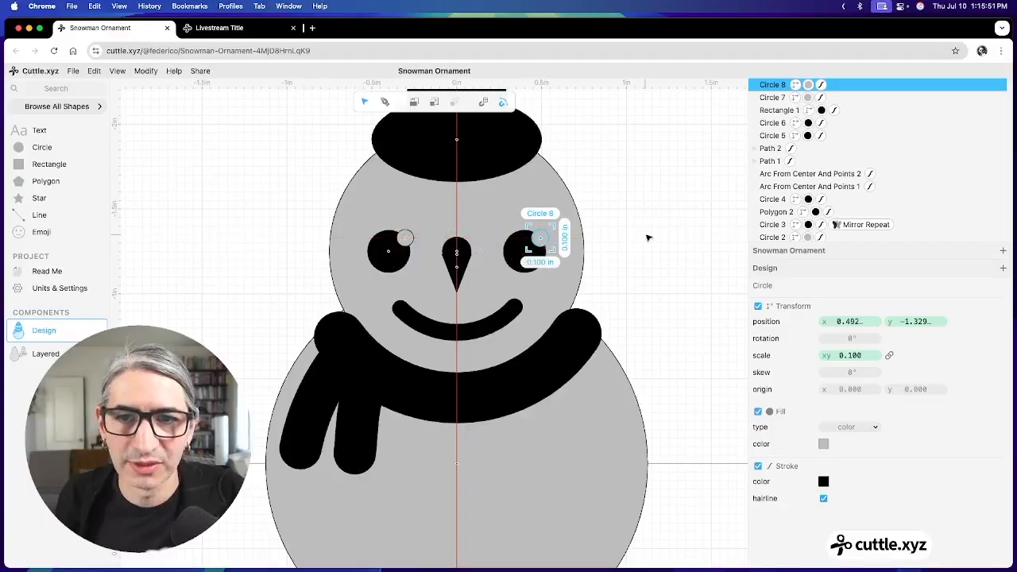
pyautogui.click(648, 237)
# Step: Turn off strokeResult and distribute on the Layered component's Layered Stack to preview the assembled, filled snowman
pyautogui.scroll(-3, 648, 237)
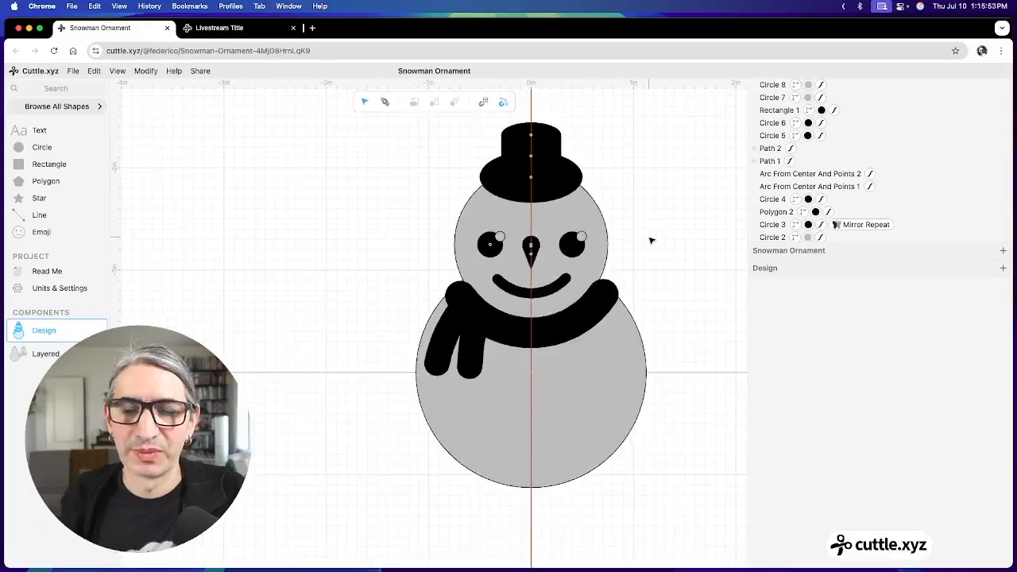
pyautogui.click(44, 353)
pyautogui.click(828, 85)
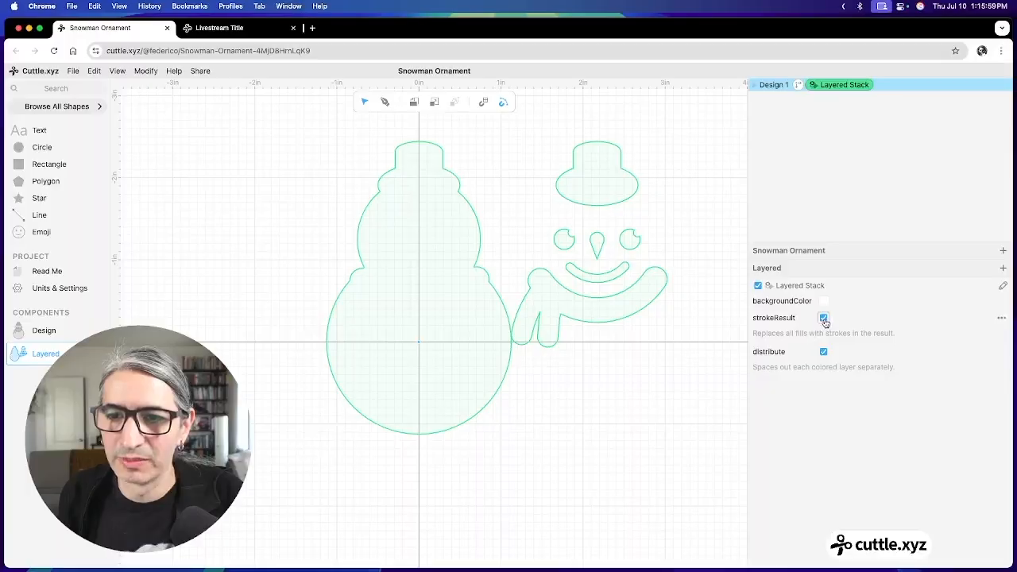
pyautogui.click(825, 318)
pyautogui.click(824, 352)
pyautogui.click(603, 397)
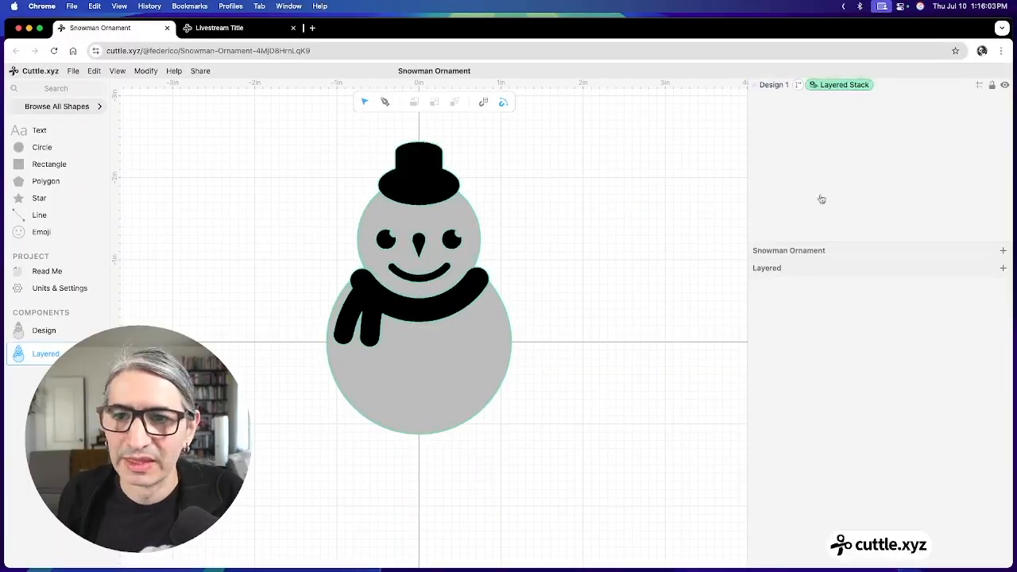
# Step: Re-enable strokeResult and distribute on the Layered Stack modifier
pyautogui.click(841, 86)
pyautogui.click(824, 318)
pyautogui.click(825, 353)
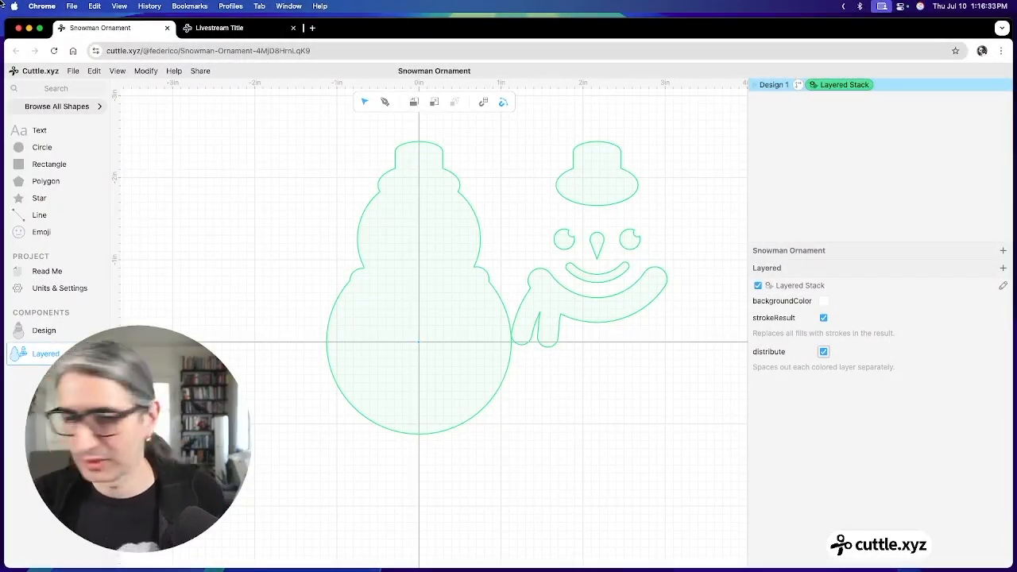
# Step: In the Design component, find the Heart shape and place one at the canvas origin on the snowman's body
pyautogui.click(47, 330)
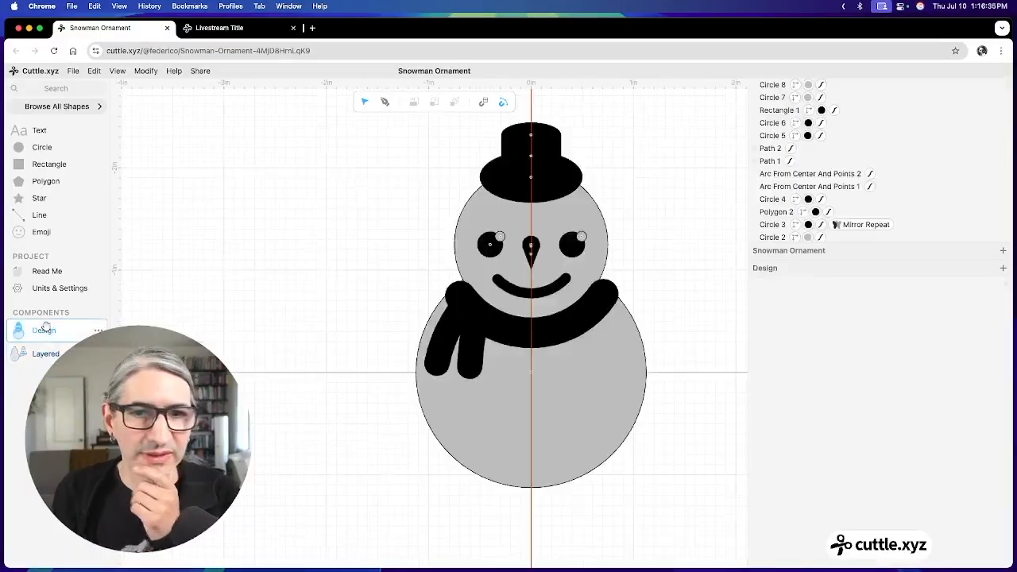
pyautogui.scroll(2, 683, 287)
pyautogui.scroll(-2, 684, 288)
pyautogui.moveTo(684, 289); pyautogui.dragTo(628, 281)
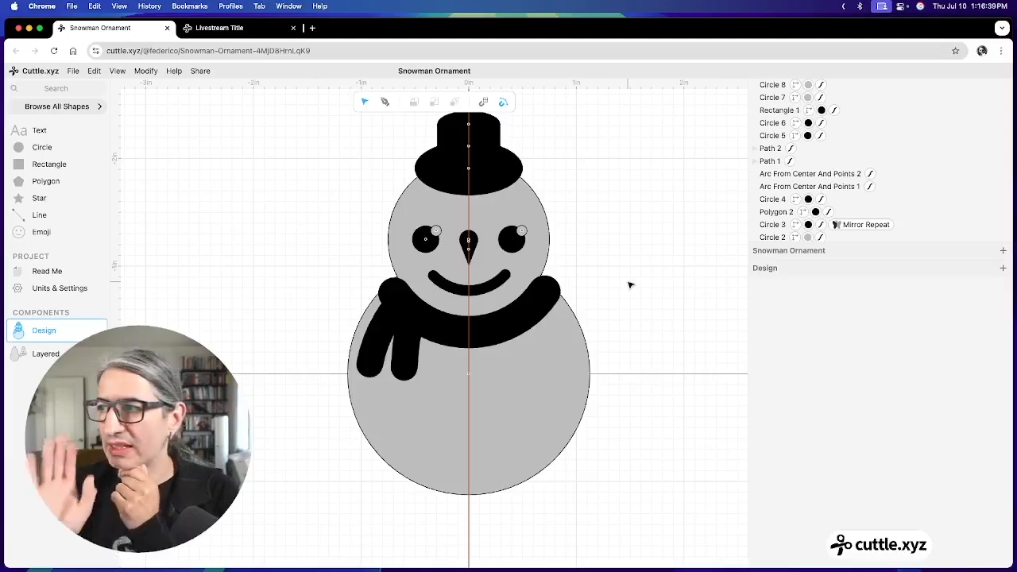
pyautogui.click(56, 88)
pyautogui.write('he')
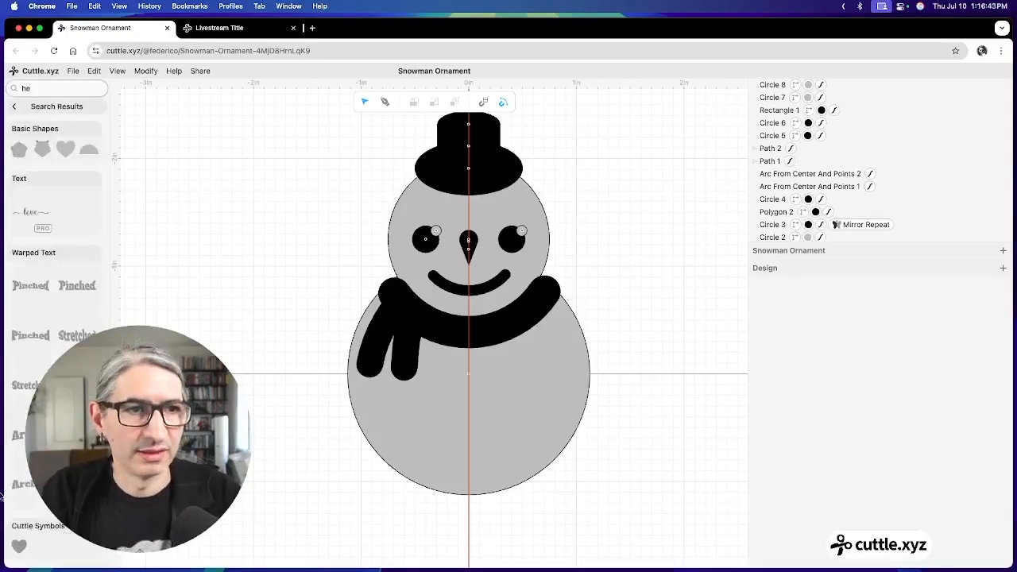
pyautogui.moveTo(65, 149); pyautogui.dragTo(469, 376)
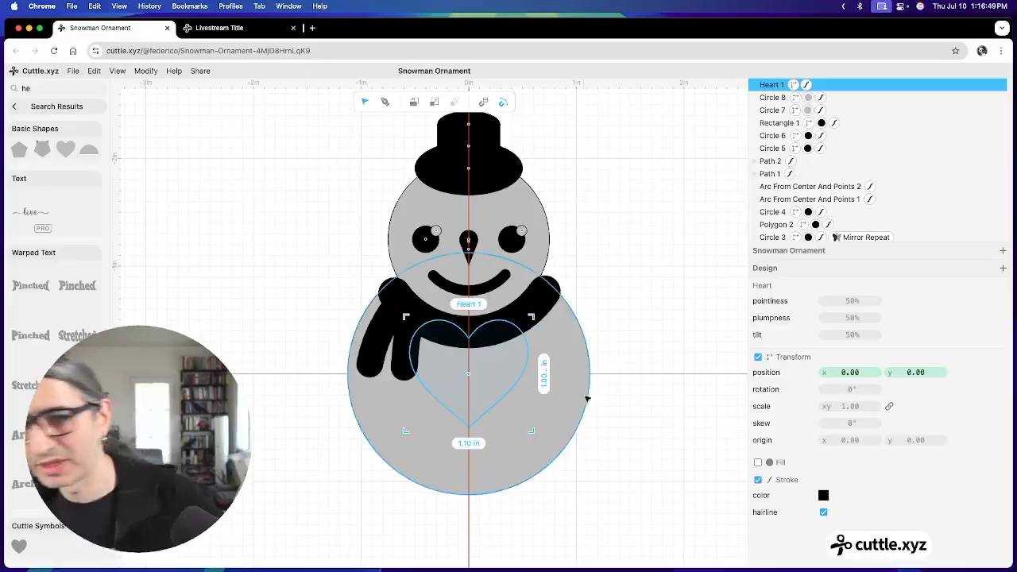
# Step: Scale the heart to 0.45 and move it slightly down below the scarf, to y 0.04
pyautogui.click(851, 406)
pyautogui.write('0.45')
pyautogui.click(720, 394)
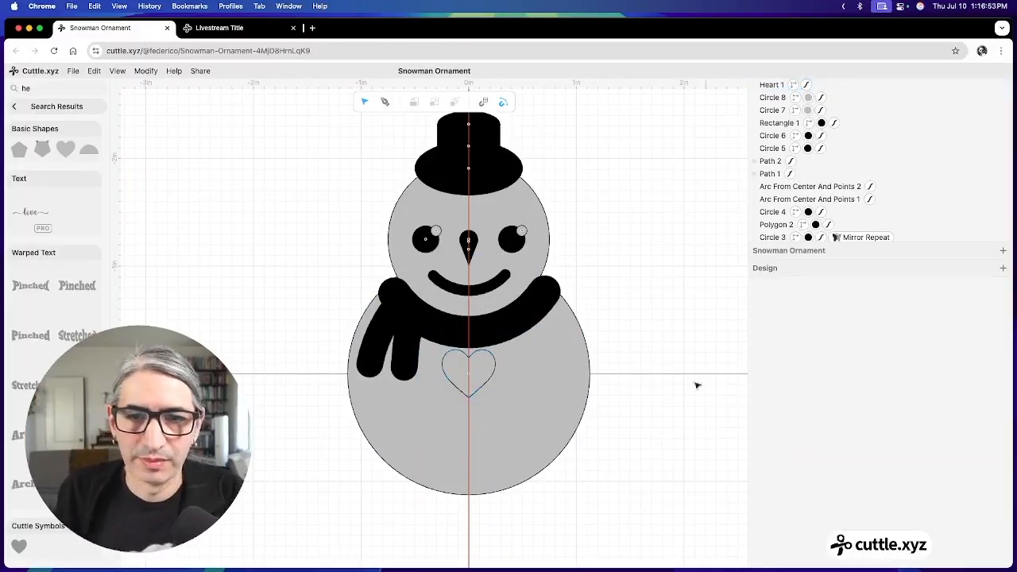
pyautogui.click(481, 385)
pyautogui.moveTo(470, 376); pyautogui.dragTo(472, 382)
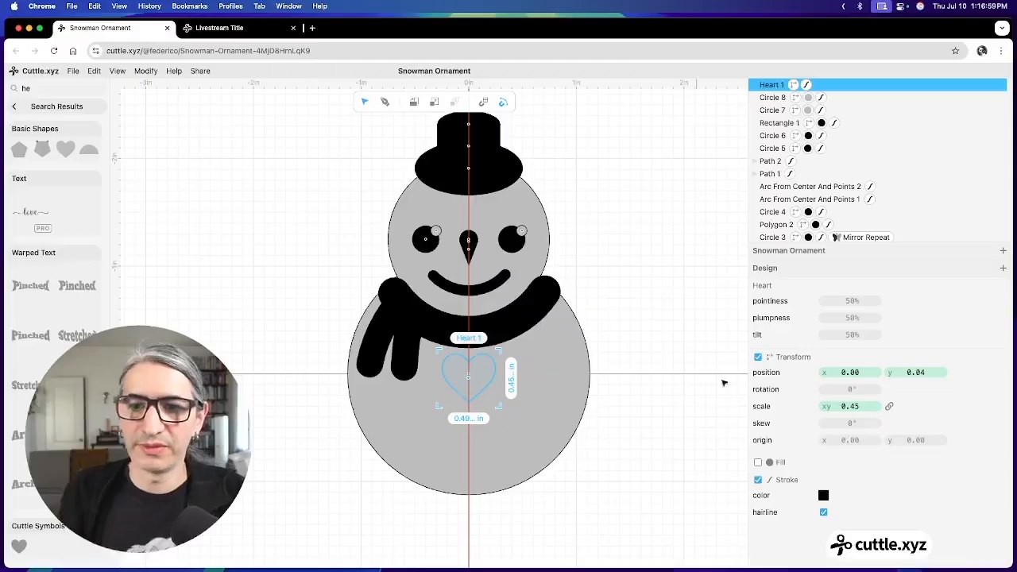
# Step: Give the heart a solid red fill and clear the shape search
pyautogui.click(759, 462)
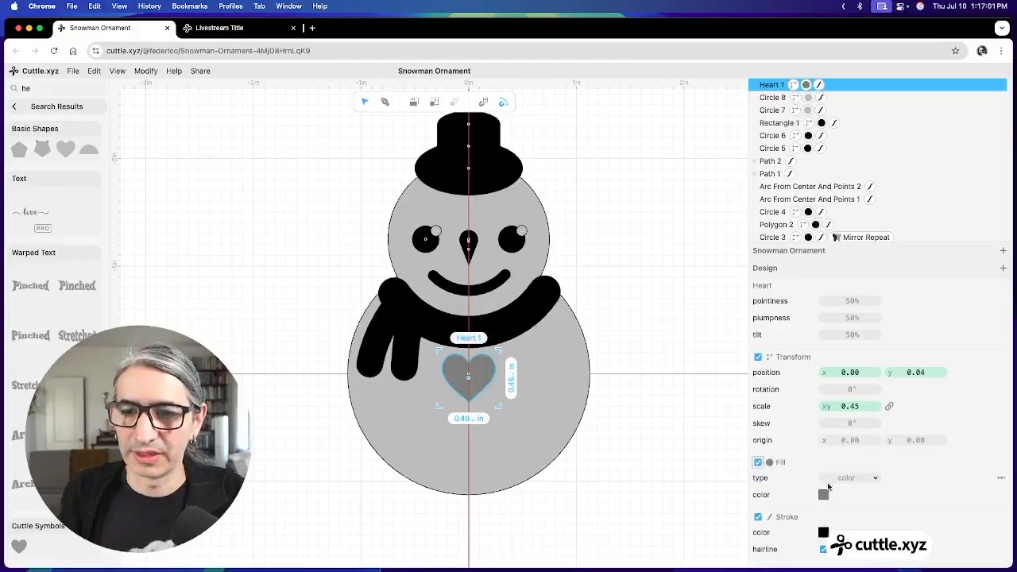
pyautogui.click(824, 495)
pyautogui.click(903, 450)
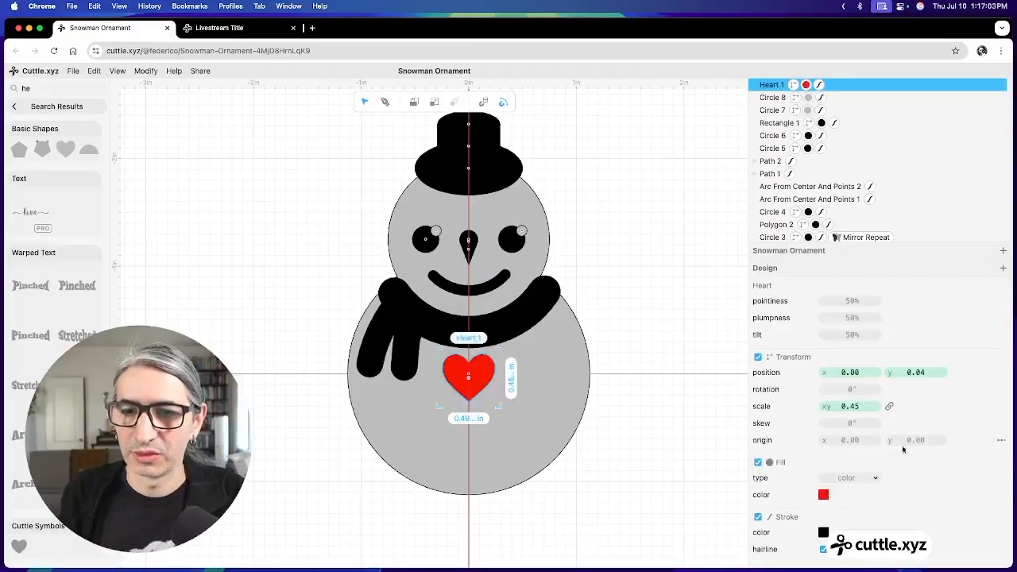
pyautogui.click(689, 411)
pyautogui.click(19, 107)
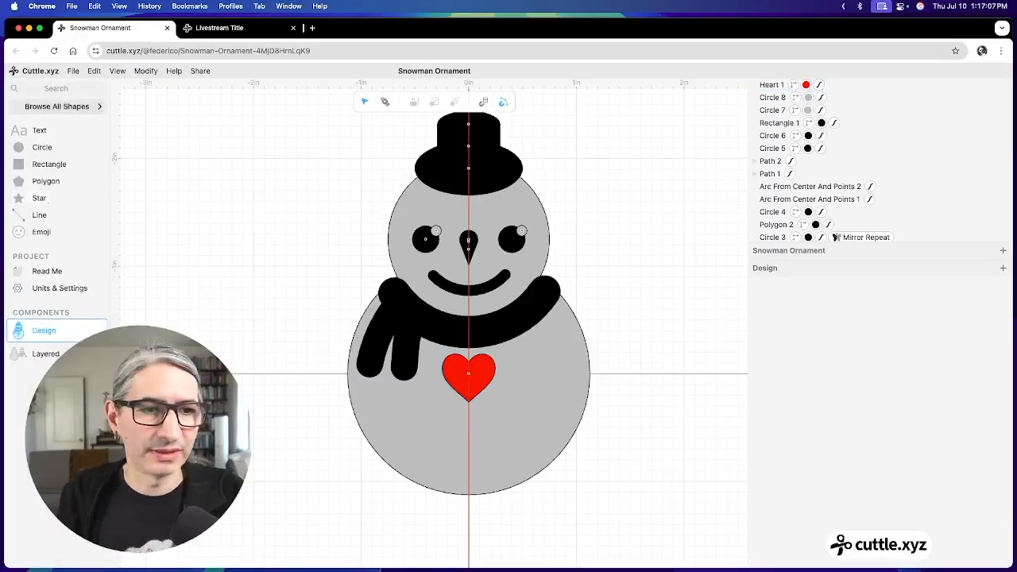
# Step: In the Layered component, turn the Layered Stack's distribute option off and on again to compare the stacked and separated outlines
pyautogui.click(45, 354)
pyautogui.click(843, 85)
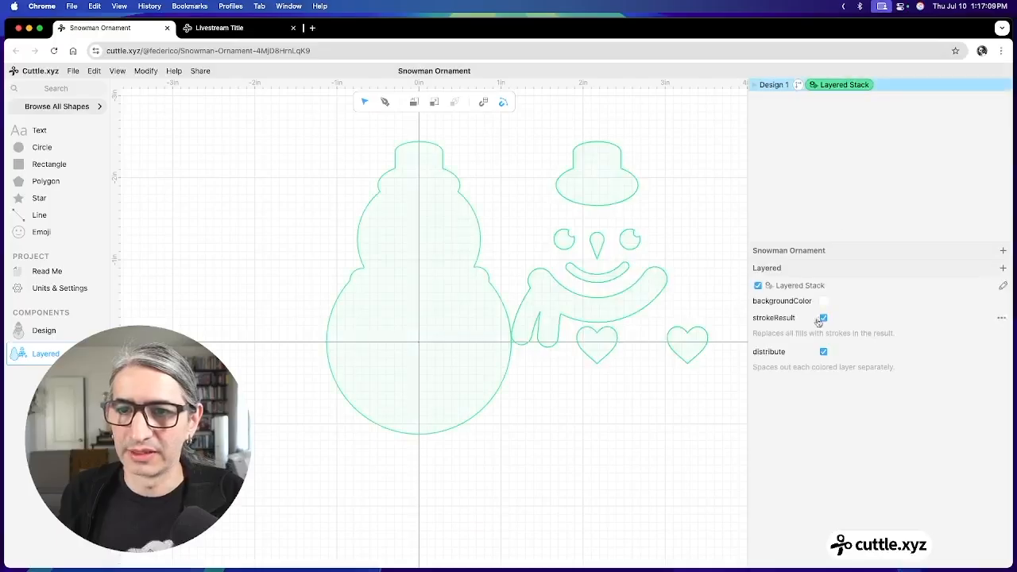
pyautogui.click(824, 352)
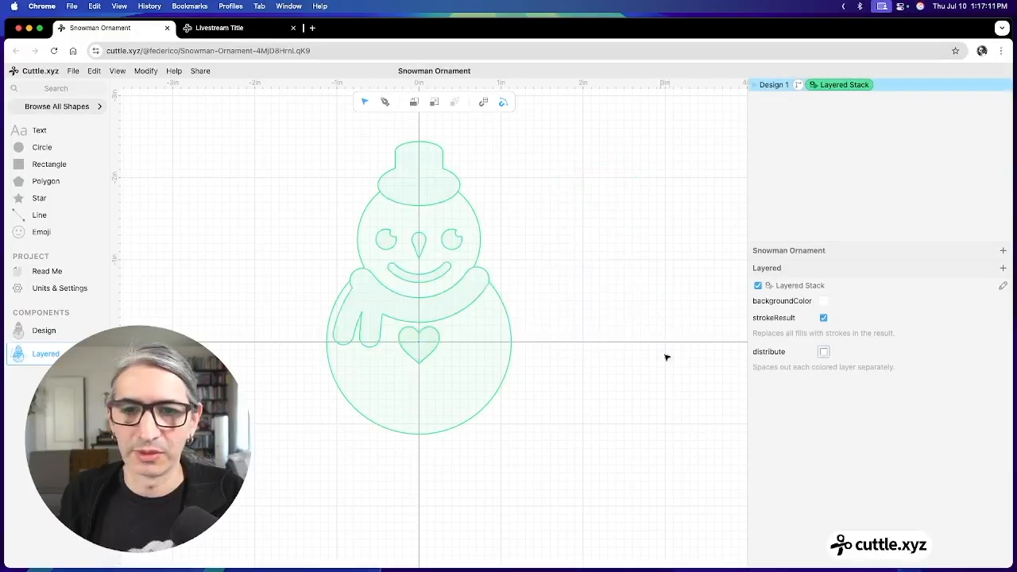
pyautogui.click(666, 385)
pyautogui.click(841, 85)
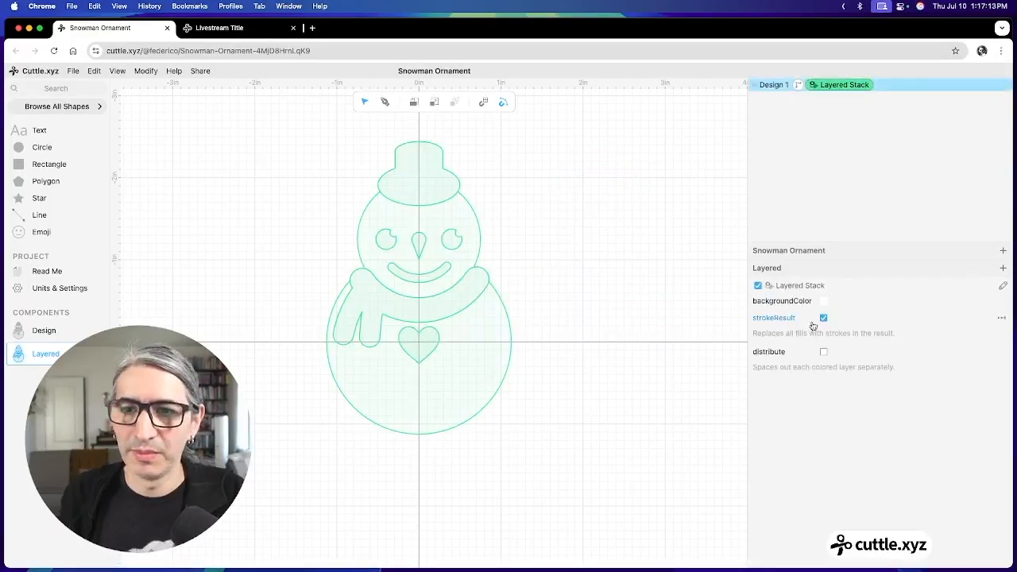
pyautogui.click(824, 352)
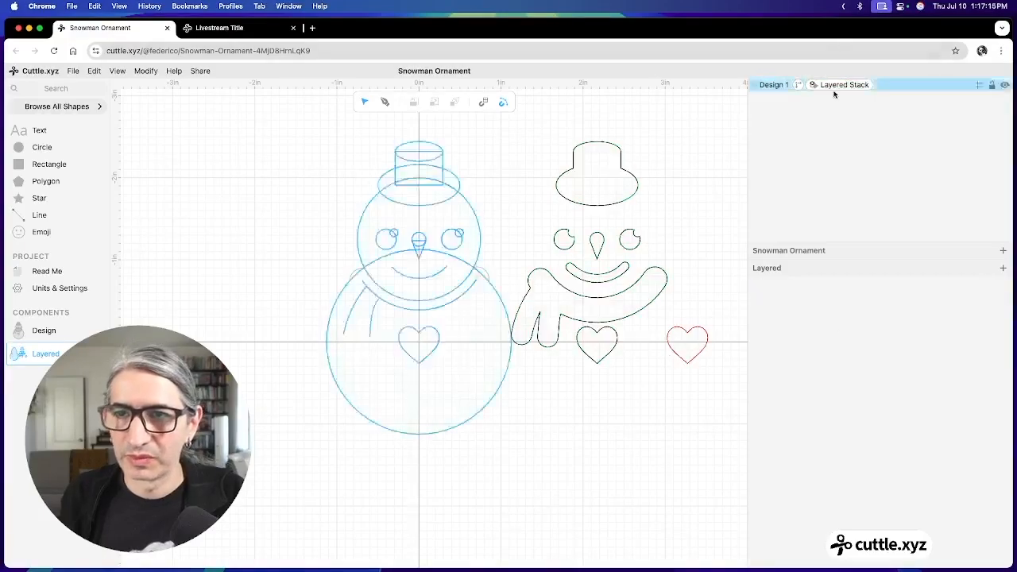
# Step: Turn off strokeResult and distribute on the Layered Stack to preview the filled snowman with its red heart
pyautogui.click(823, 319)
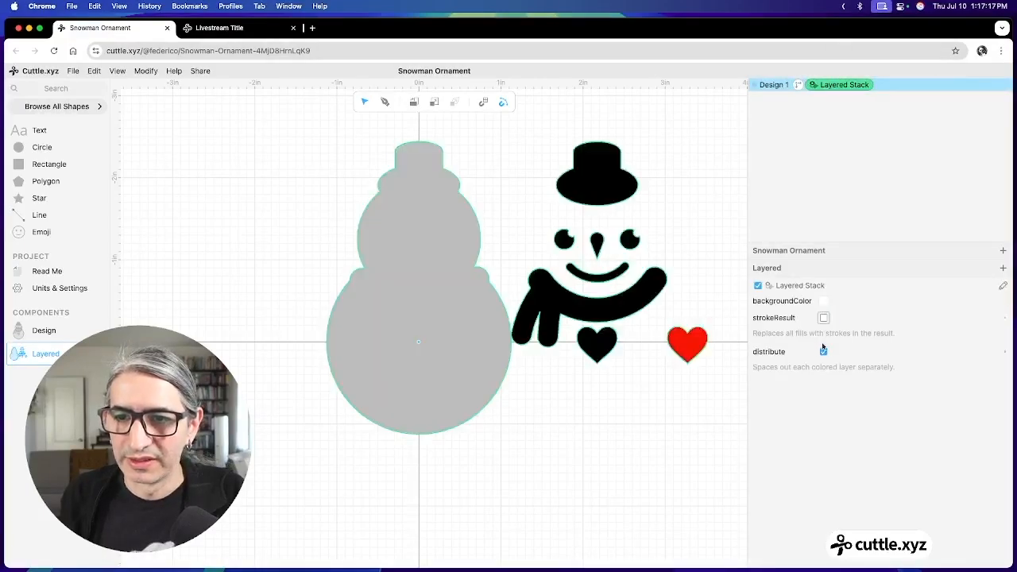
pyautogui.click(823, 352)
pyautogui.click(647, 369)
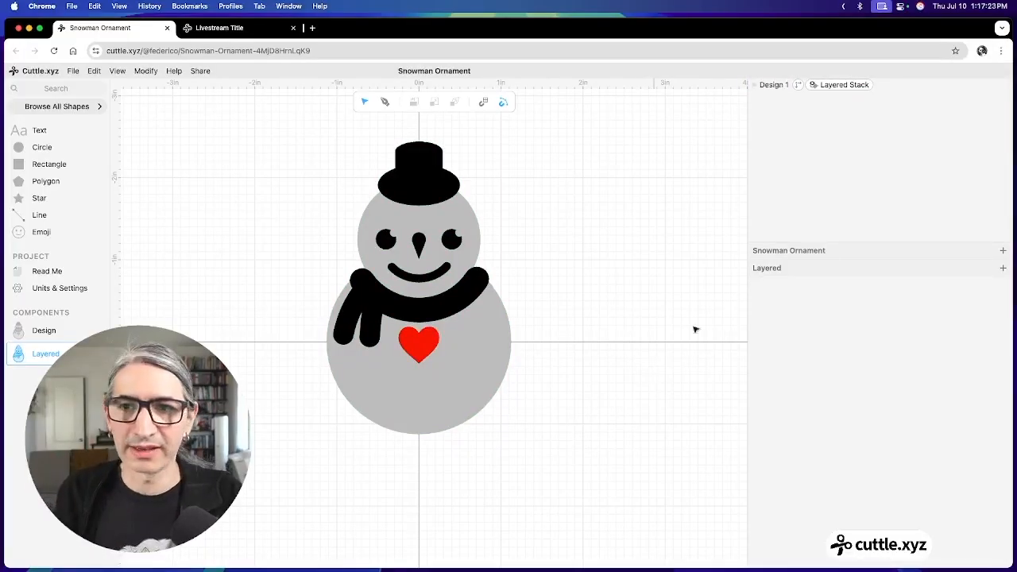
# Step: Set the Layered Stack to distribute its layers with strokeResult off, checking the outlined version on the way
pyautogui.click(829, 87)
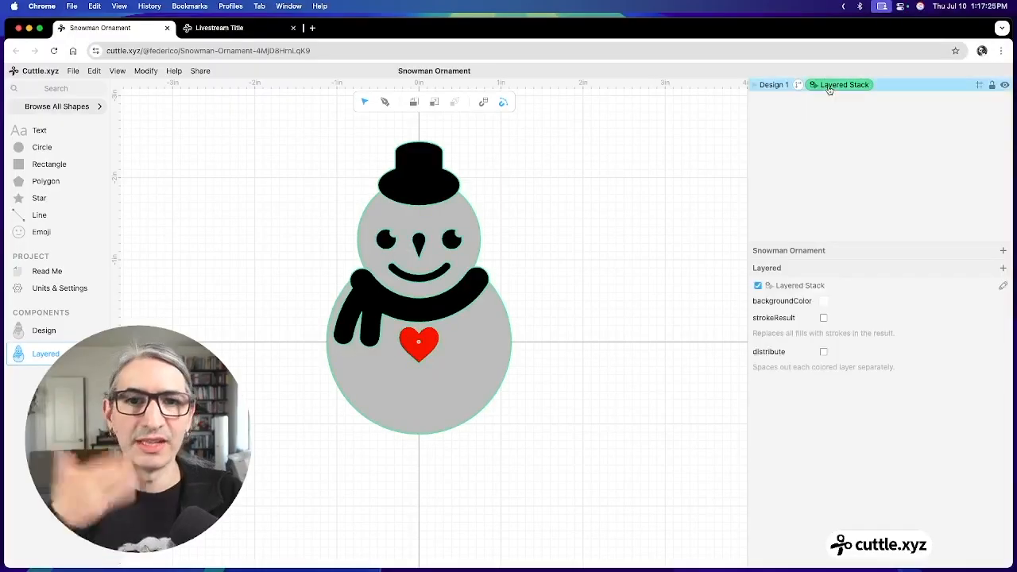
pyautogui.click(823, 318)
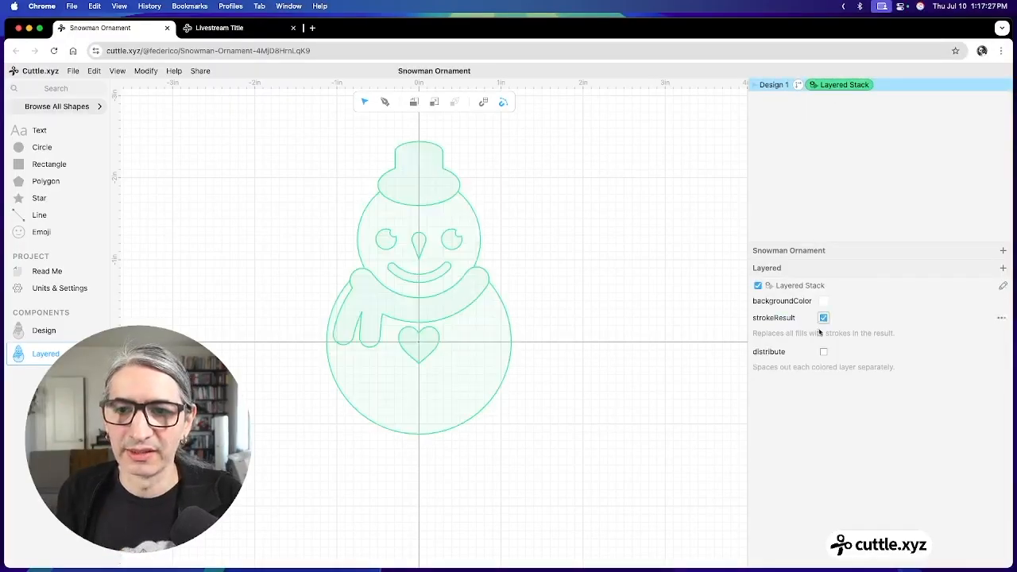
pyautogui.click(824, 352)
pyautogui.click(824, 318)
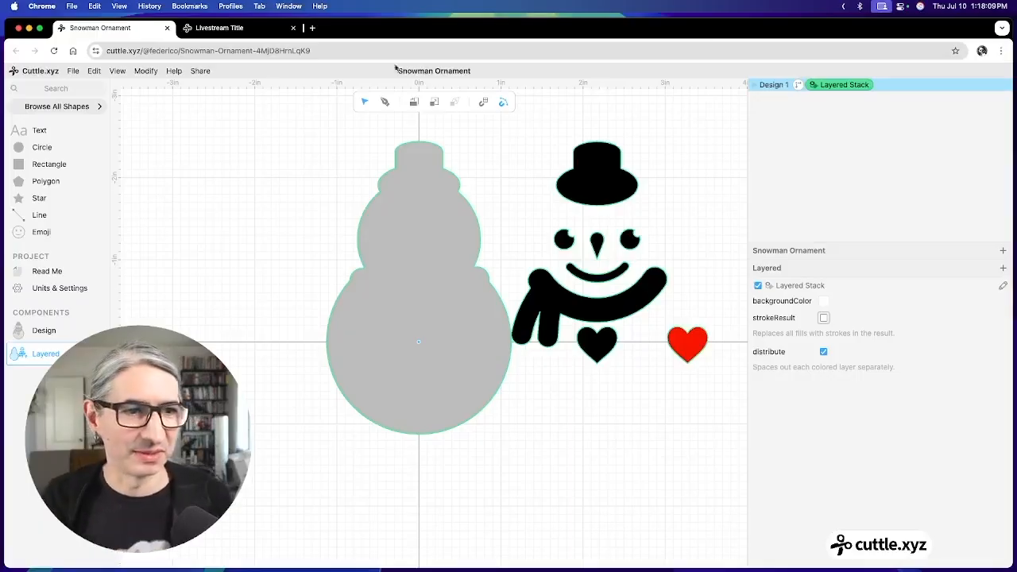
# Step: Review the Design component and add a new component named Scored
pyautogui.click(64, 329)
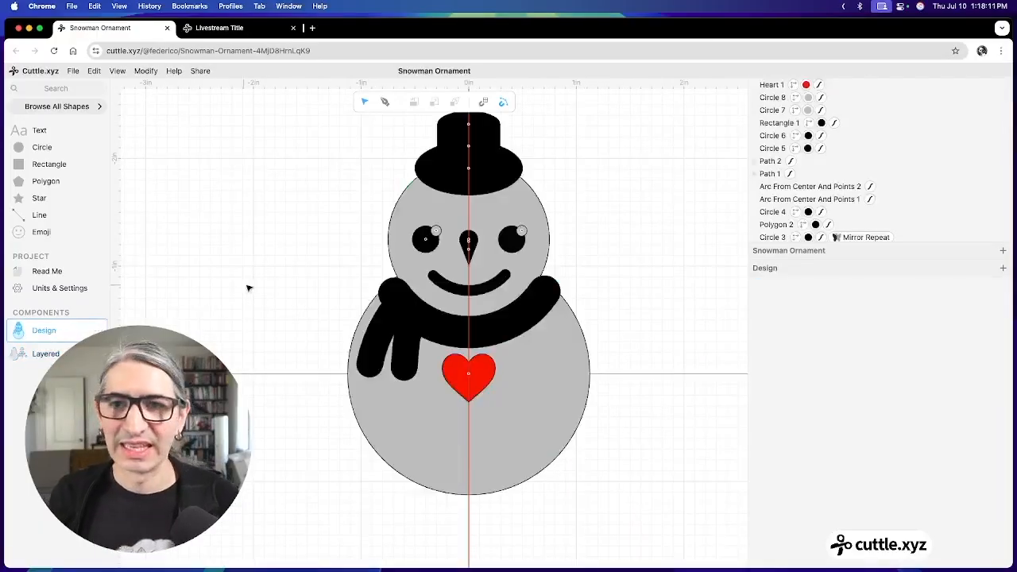
pyautogui.scroll(-5, 296, 267)
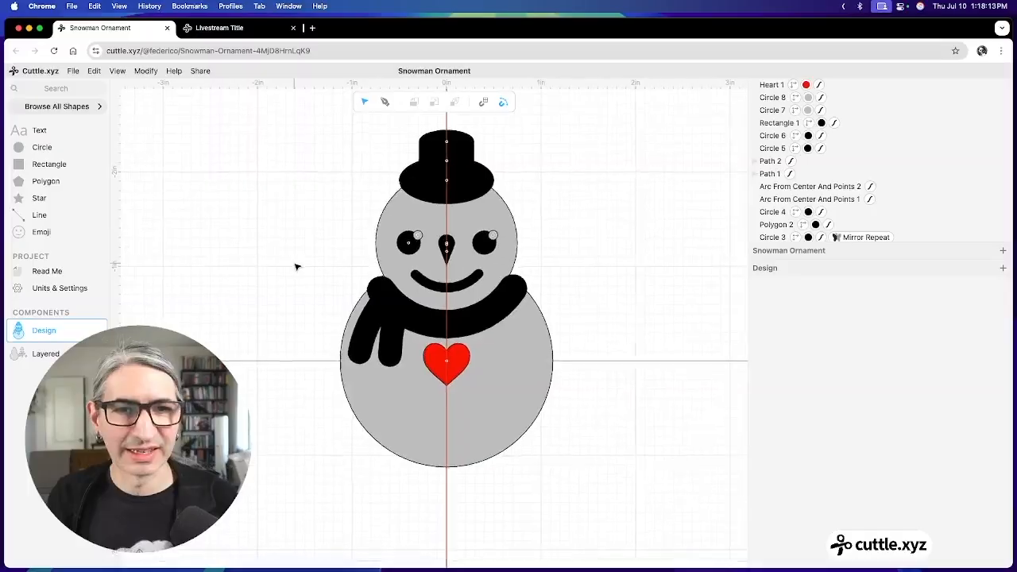
pyautogui.scroll(-2, 295, 267)
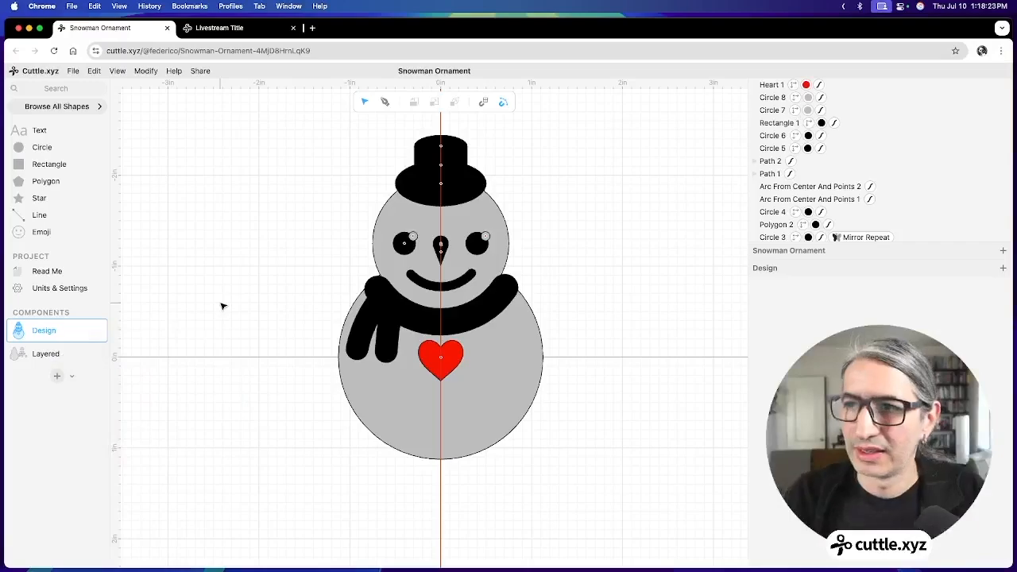
pyautogui.click(57, 377)
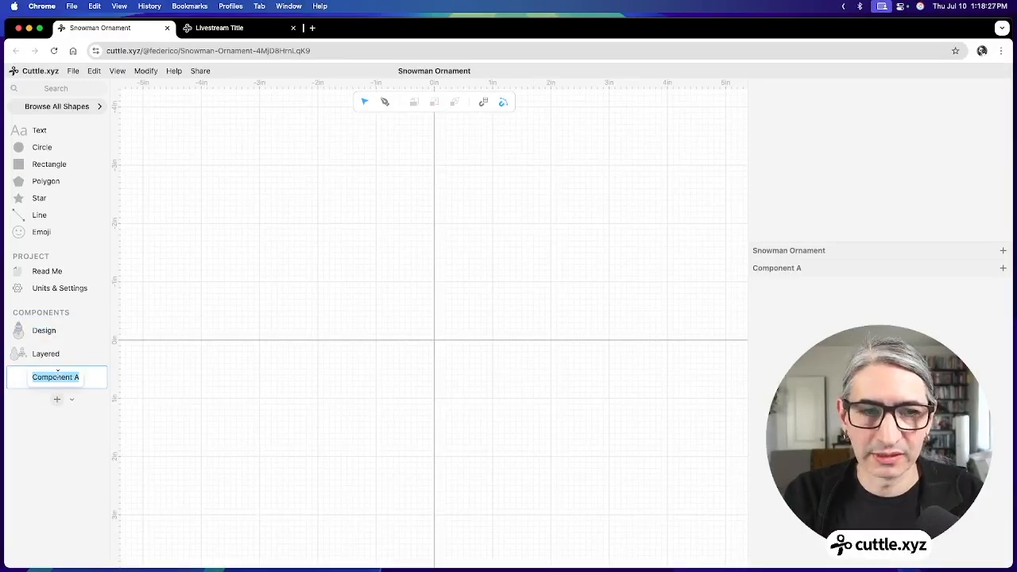
pyautogui.write('Scored')
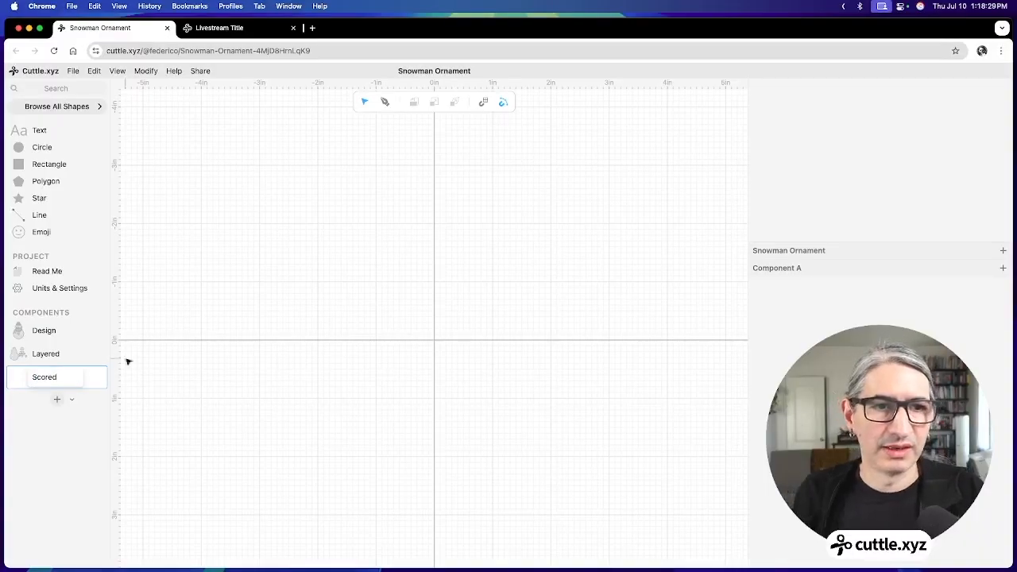
pyautogui.press('Return')
# Step: Place an instance of the Design component at the canvas origin of the Scored component
pyautogui.moveTo(18, 330); pyautogui.dragTo(435, 340)
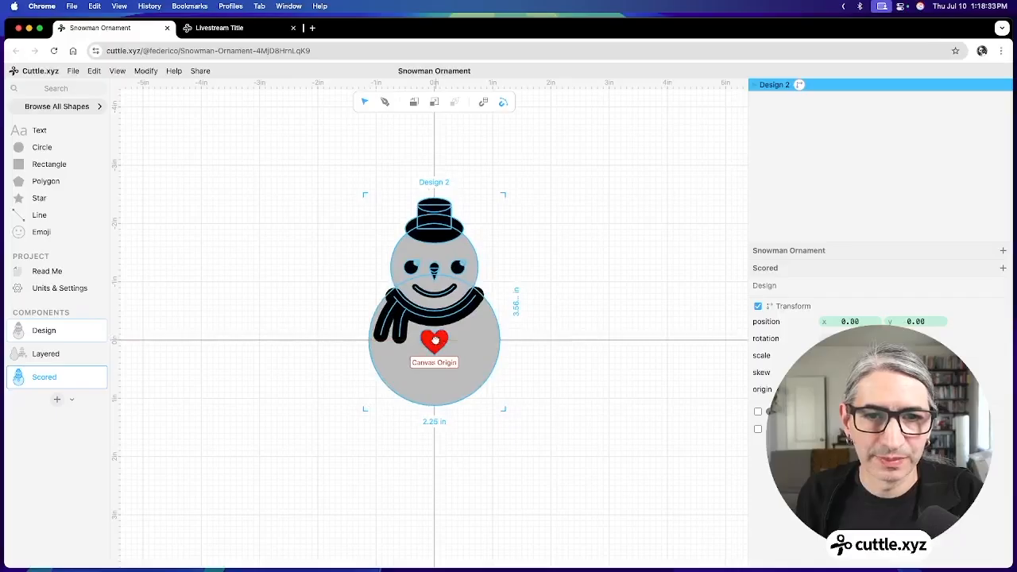
pyautogui.click(540, 391)
pyautogui.scroll(3, 543, 376)
pyautogui.moveTo(543, 375); pyautogui.dragTo(590, 387)
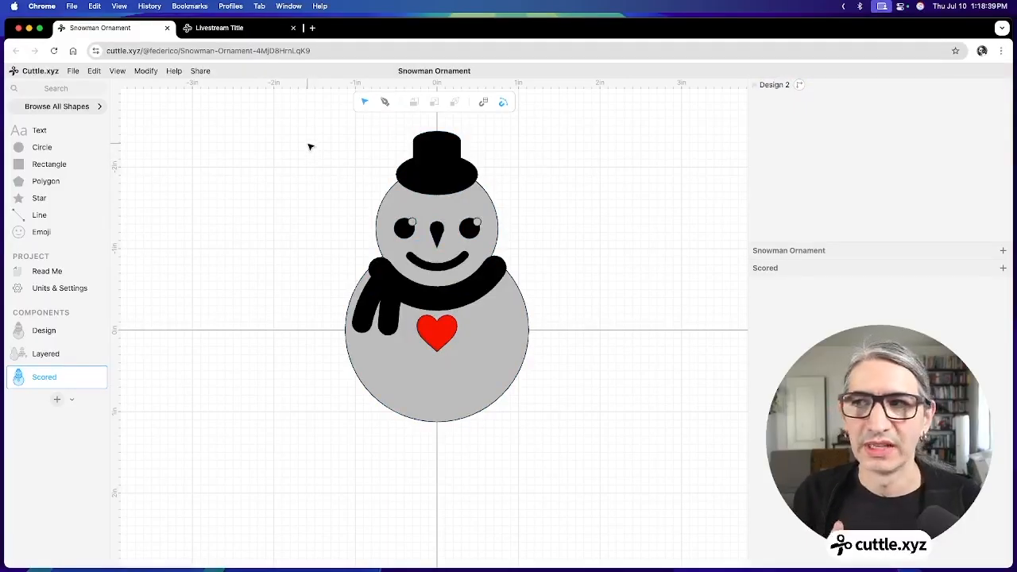
# Step: Apply a Flatten modifier to the whole snowman in the Scored component
pyautogui.moveTo(318, 141); pyautogui.dragTo(584, 455)
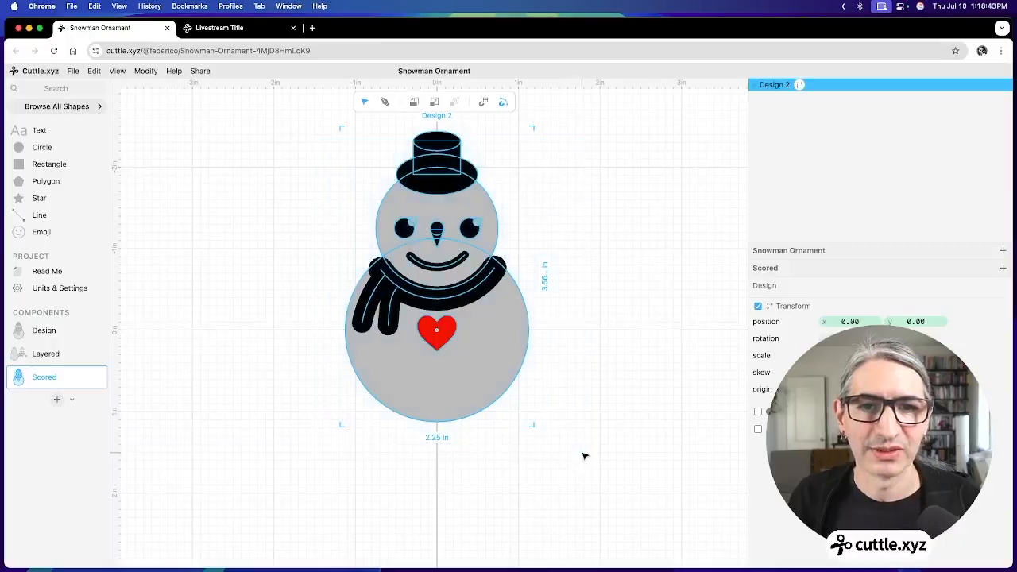
pyautogui.click(148, 73)
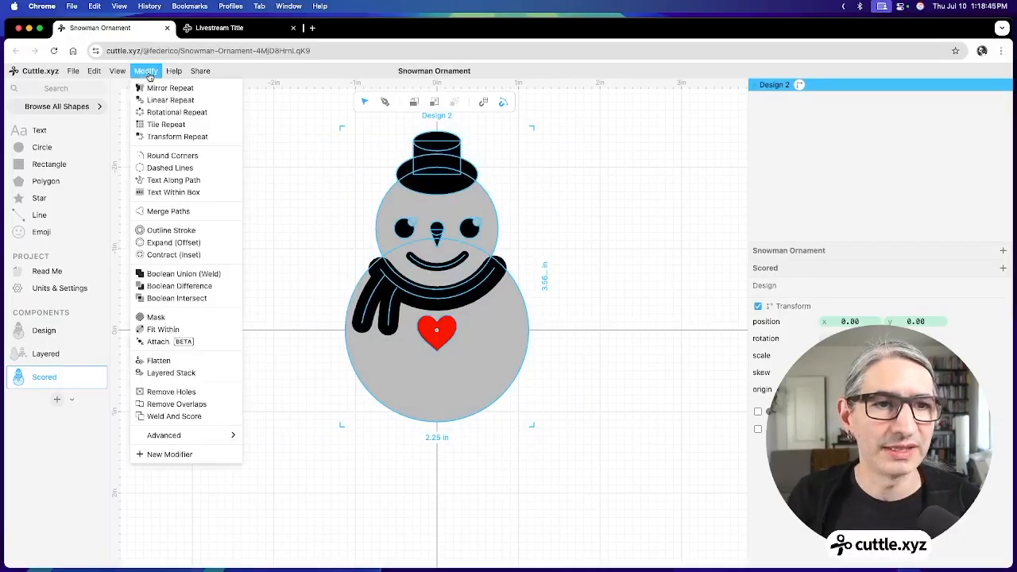
pyautogui.click(181, 361)
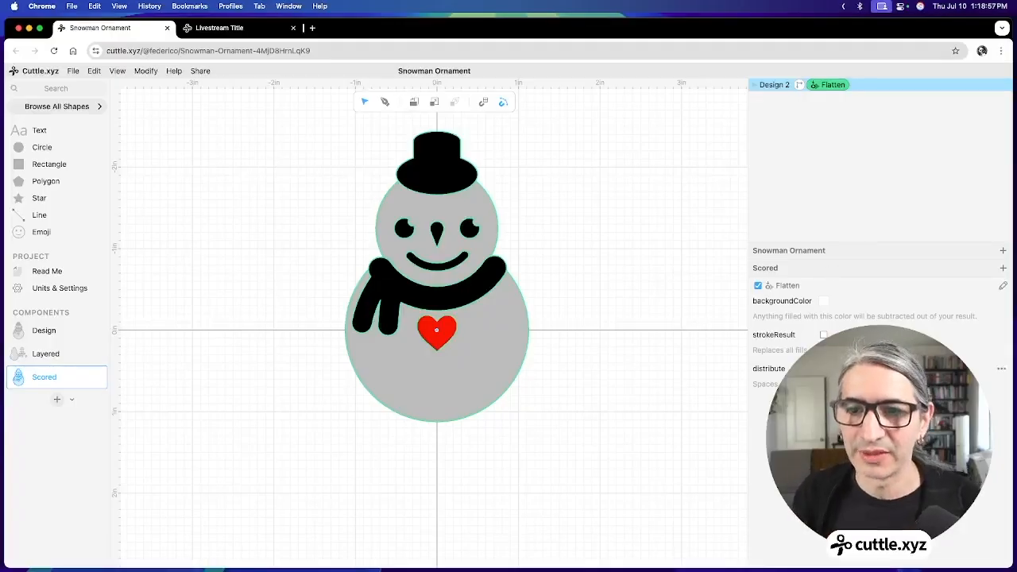
# Step: Turn on distribute for the Flatten modifier to inspect the separated color pieces, and turn it off again
pyautogui.click(824, 369)
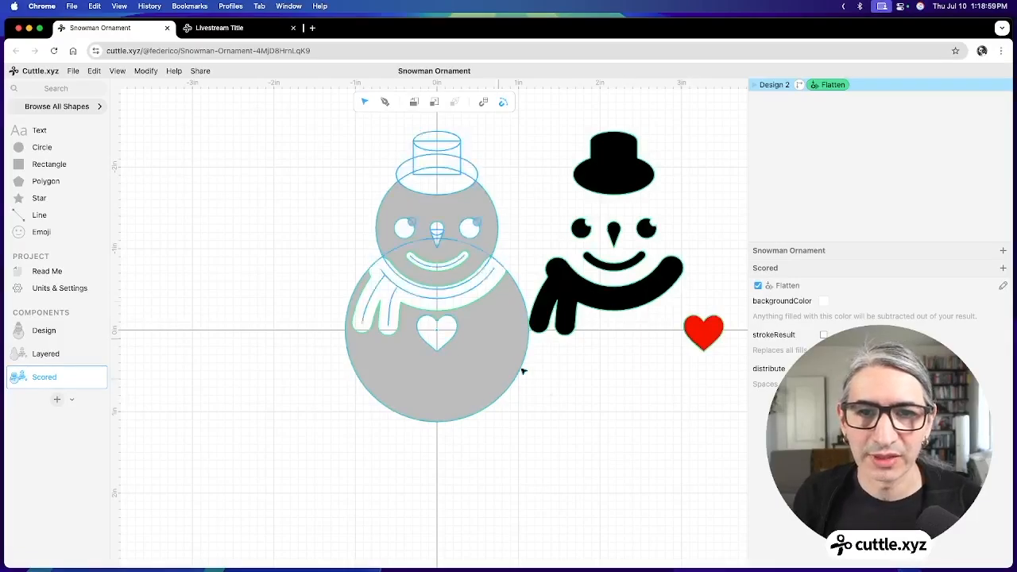
pyautogui.click(563, 389)
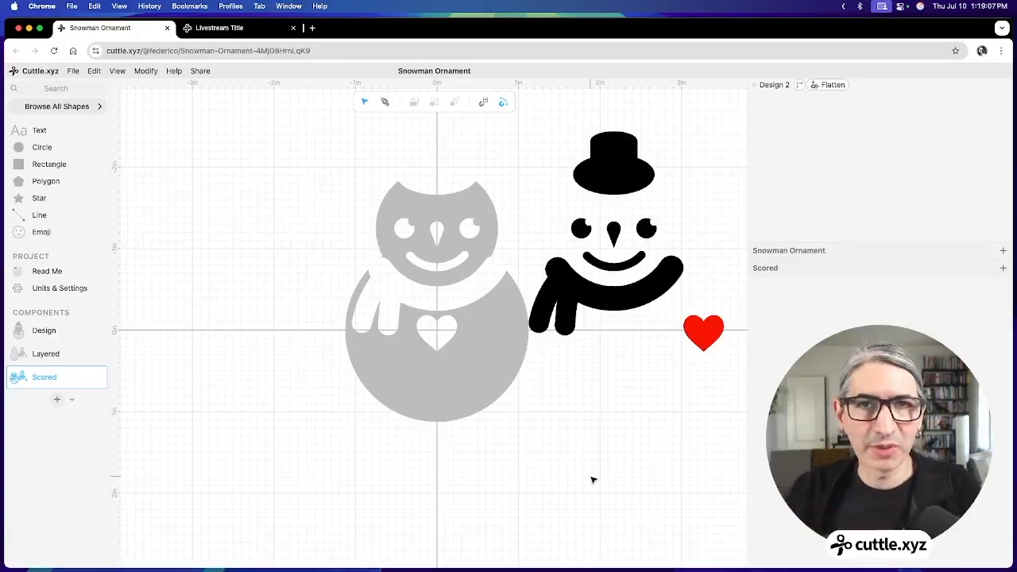
pyautogui.click(828, 86)
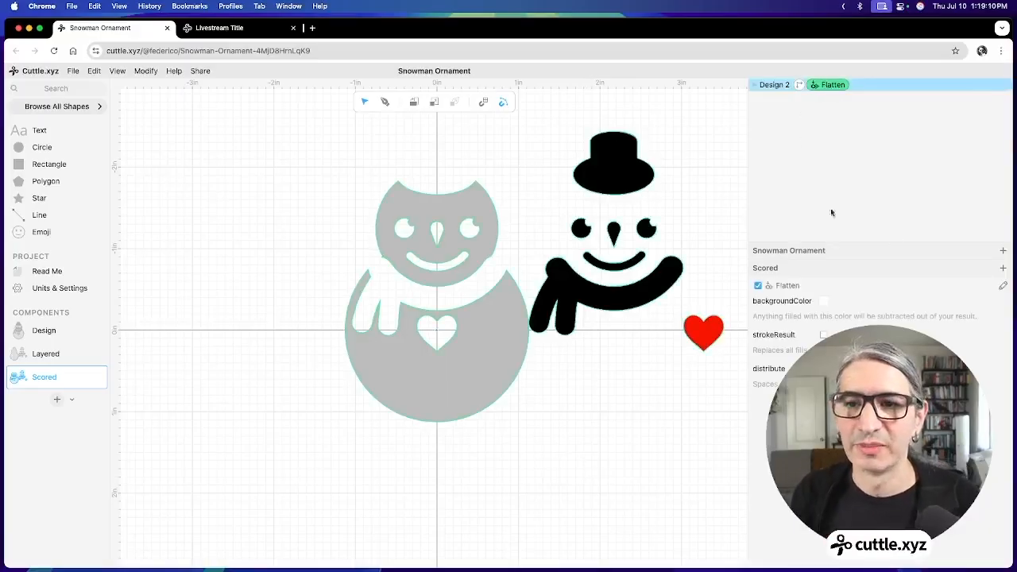
pyautogui.click(641, 392)
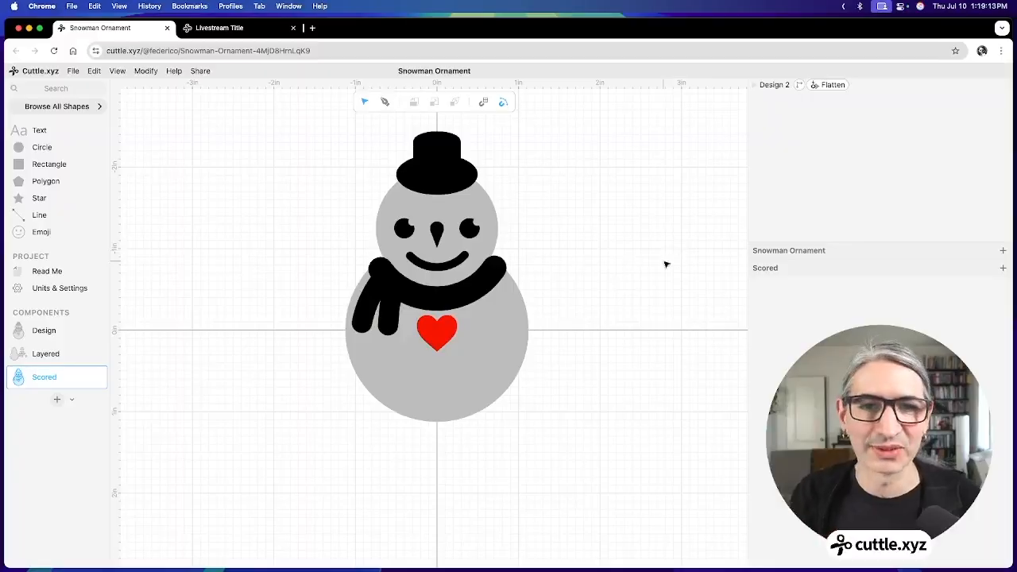
# Step: Apply a Weld And Score modifier to the flattened snowman
pyautogui.moveTo(270, 167); pyautogui.dragTo(566, 450)
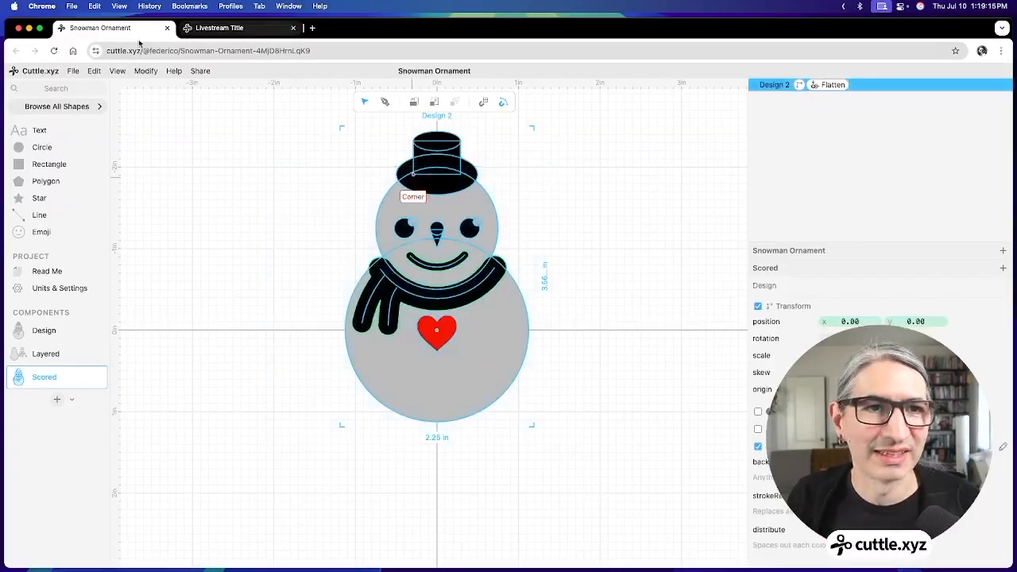
pyautogui.click(146, 71)
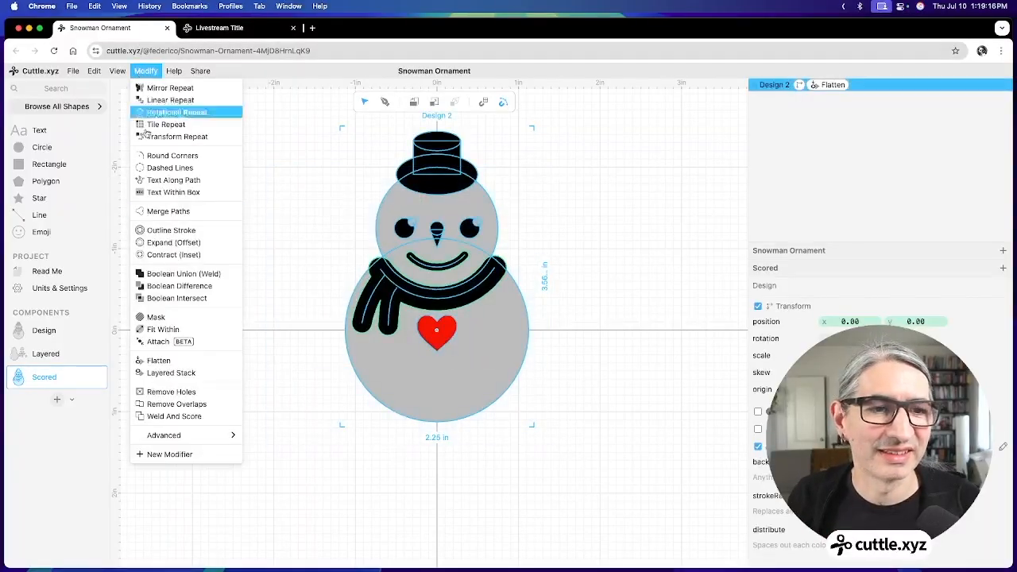
pyautogui.click(188, 417)
pyautogui.click(258, 316)
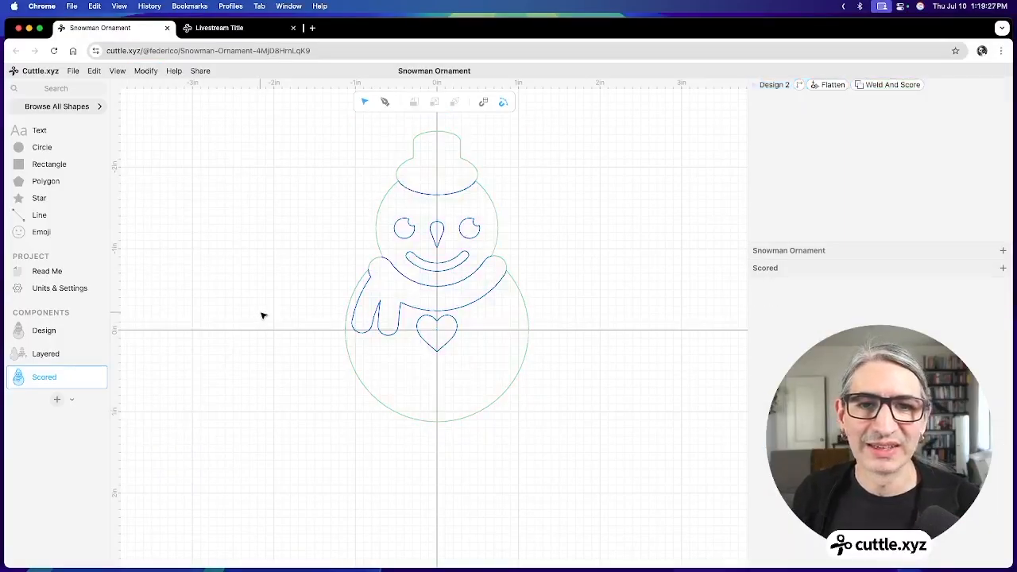
# Step: Examine the cut outline and blue score lines of the Weld And Score result in the Scored component
pyautogui.scroll(5, 304, 286)
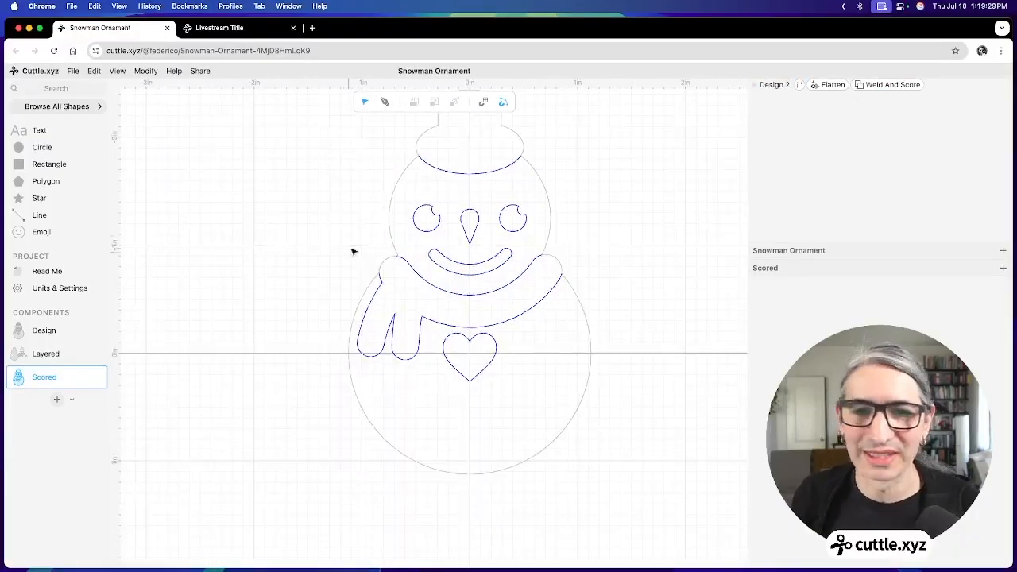
pyautogui.hscroll(1, 336, 260)
pyautogui.click(884, 85)
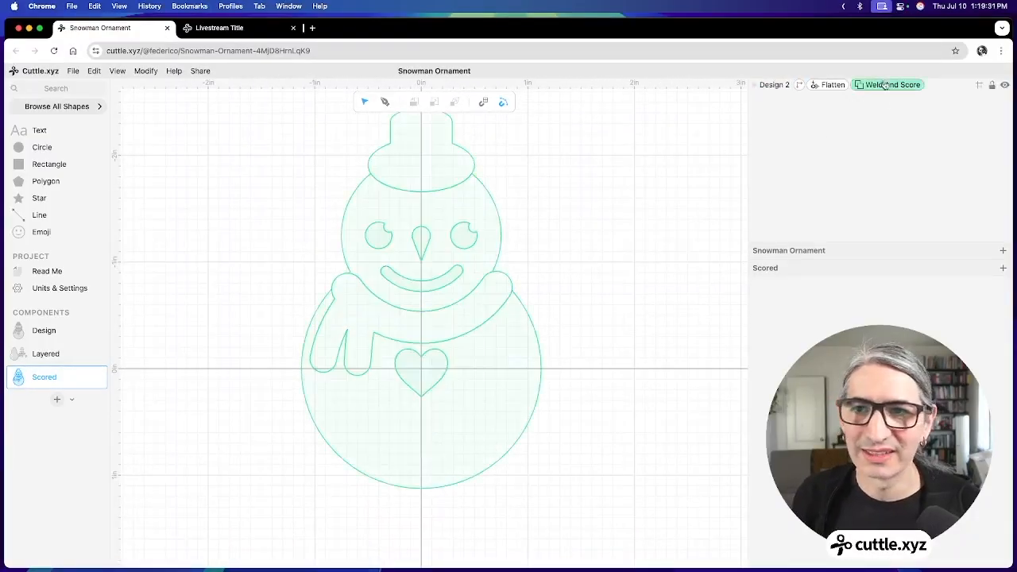
pyautogui.click(668, 192)
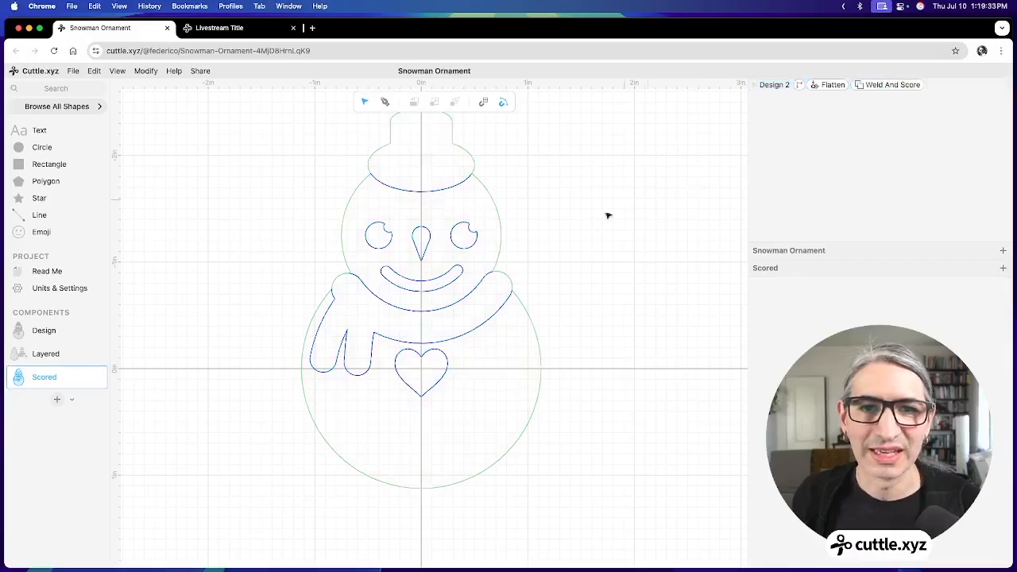
pyautogui.scroll(-5, 593, 230)
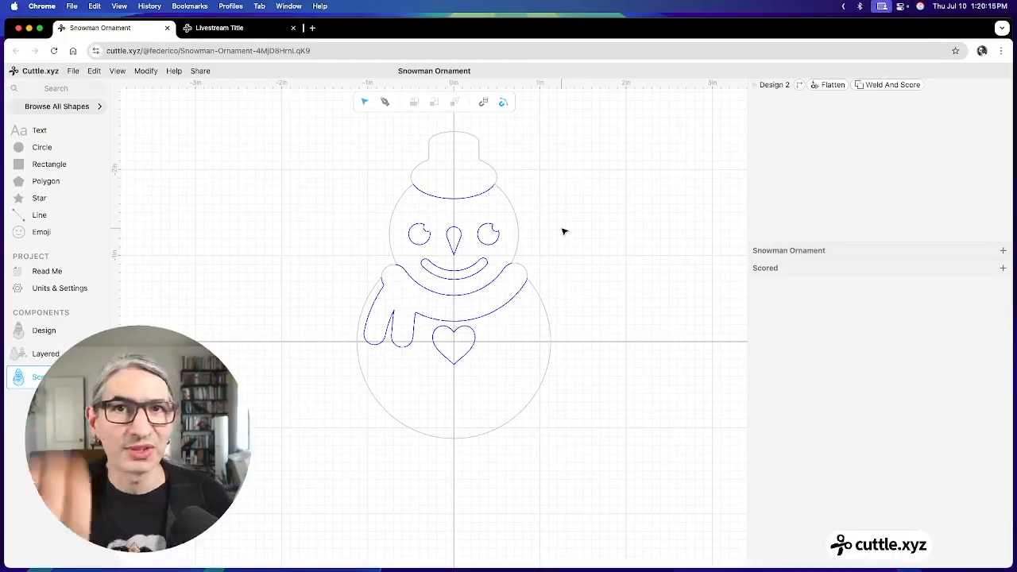
# Step: In the Design component, add a circle near the hat's upper edge at (0.00, -2.32) and scale it to 0.15
pyautogui.click(44, 330)
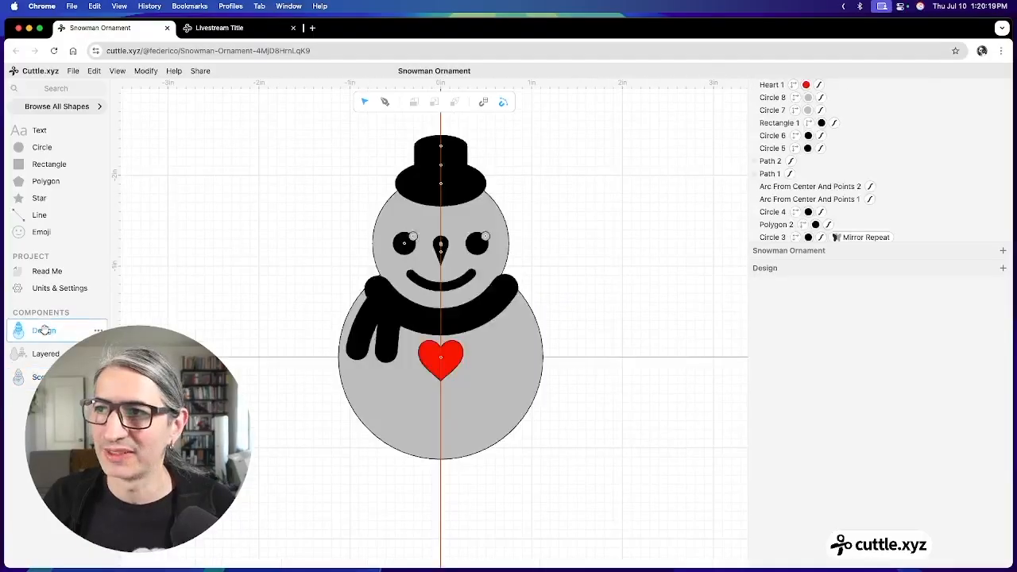
pyautogui.scroll(1, 503, 167)
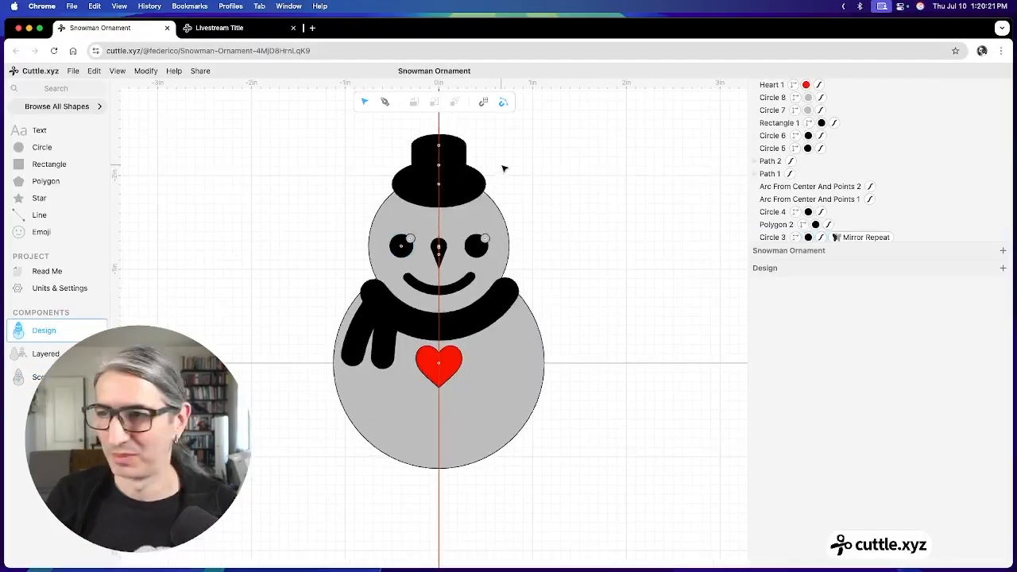
pyautogui.scroll(3, 515, 191)
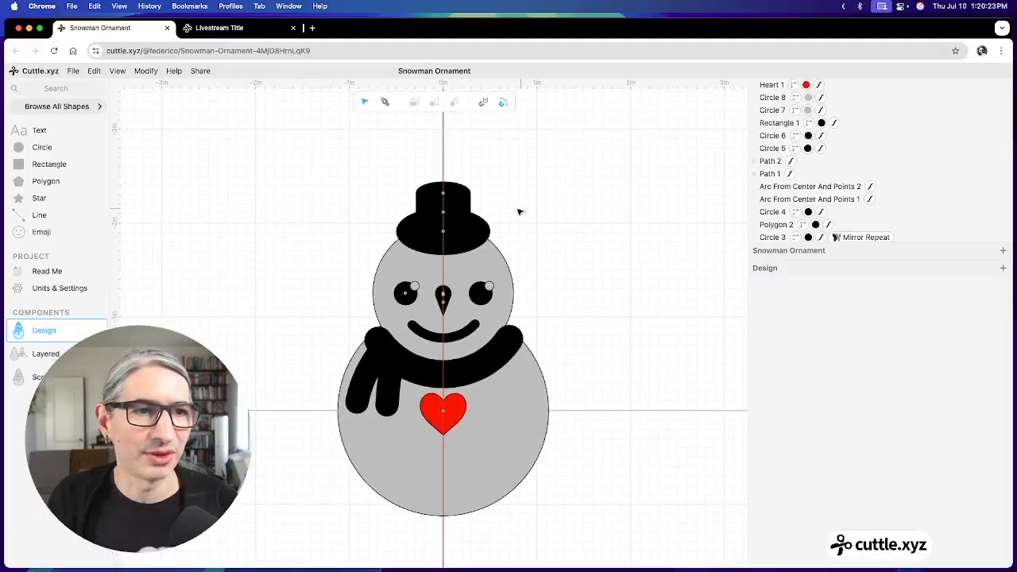
pyautogui.moveTo(22, 148); pyautogui.dragTo(444, 194)
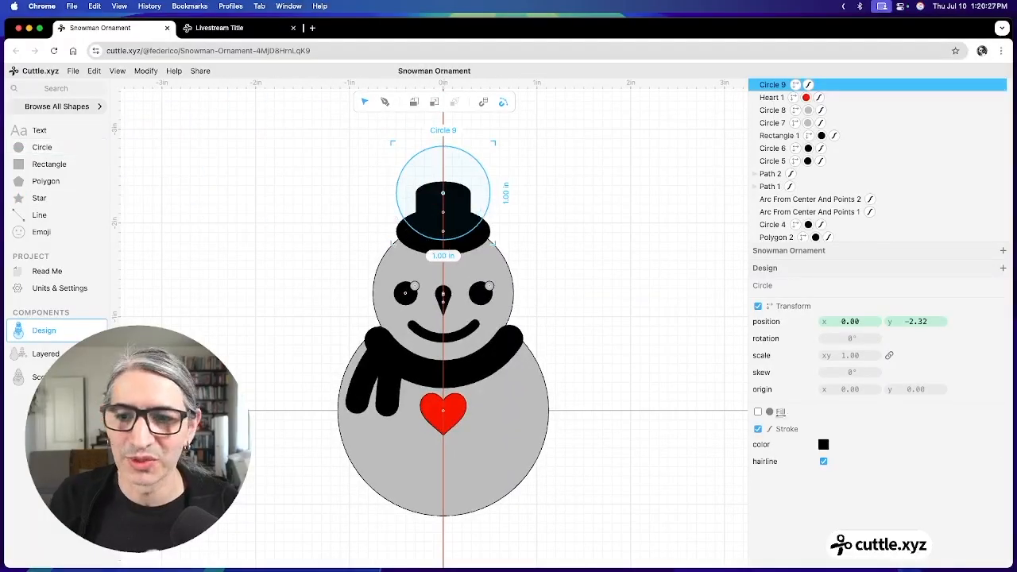
pyautogui.moveTo(847, 357); pyautogui.dragTo(719, 364)
pyautogui.click(721, 367)
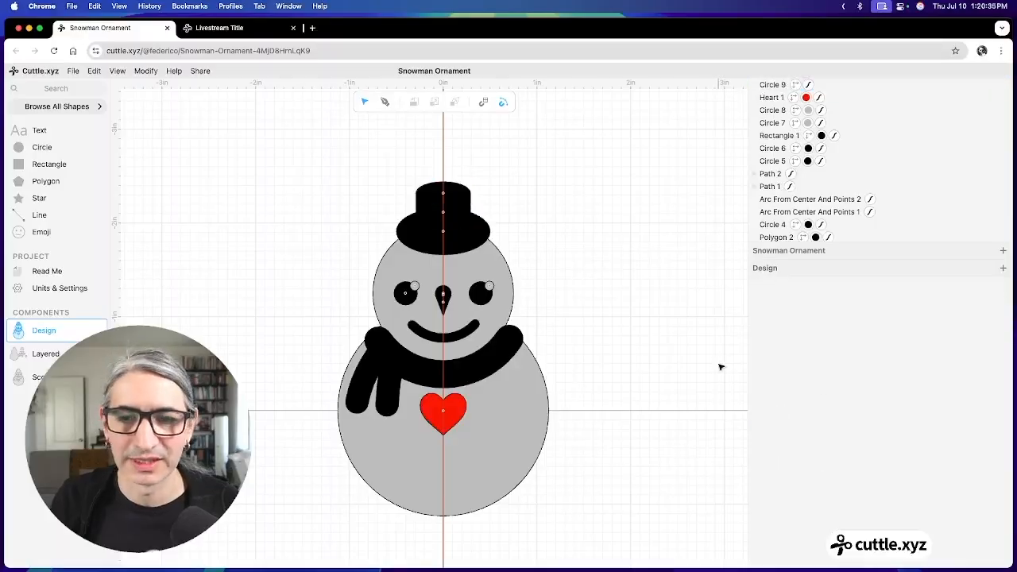
# Step: Give the small circle on the hat a white fill so it serves as the hanging hole
pyautogui.click(771, 85)
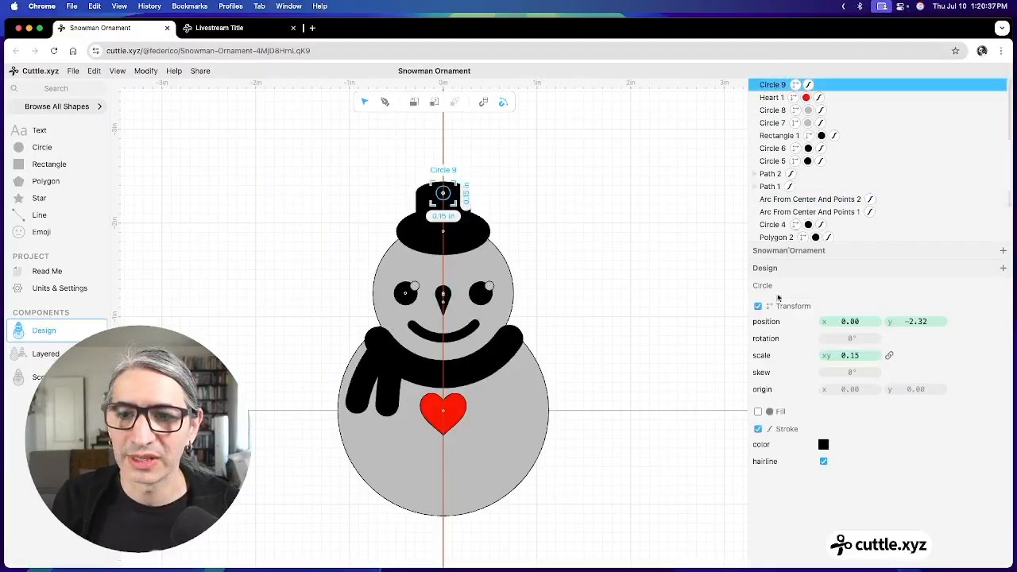
pyautogui.click(758, 412)
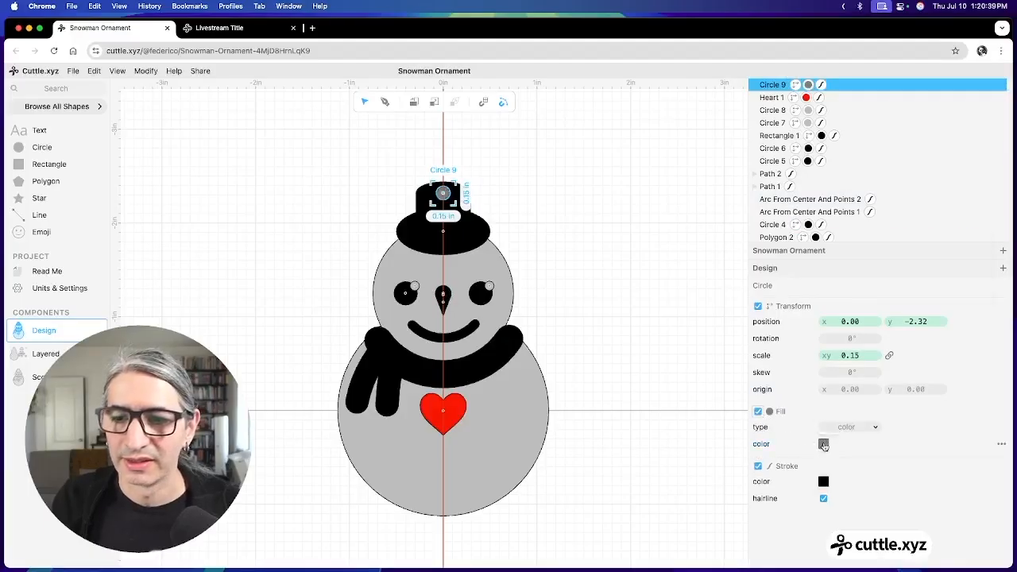
pyautogui.click(823, 444)
pyautogui.click(944, 400)
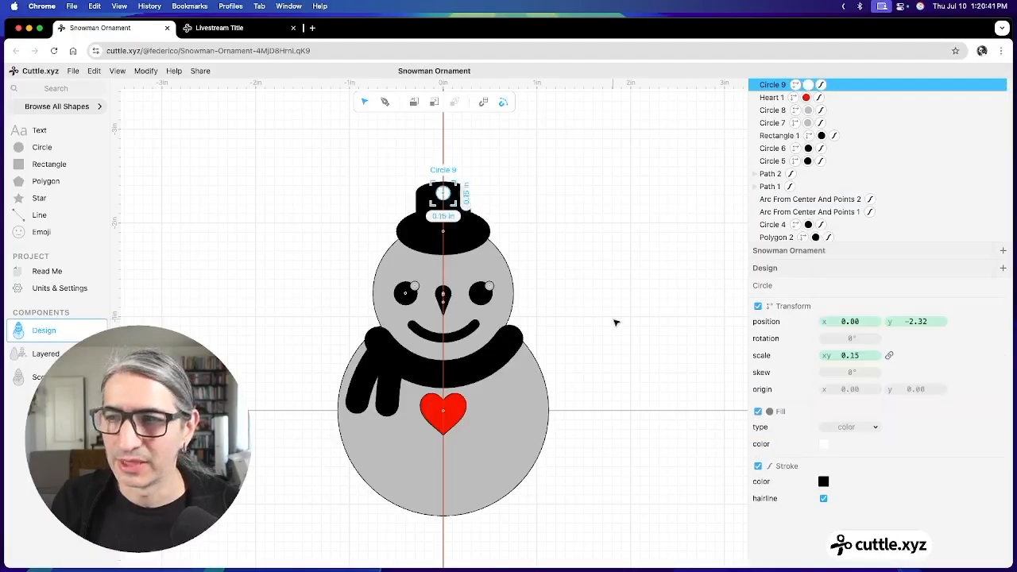
pyautogui.click(615, 323)
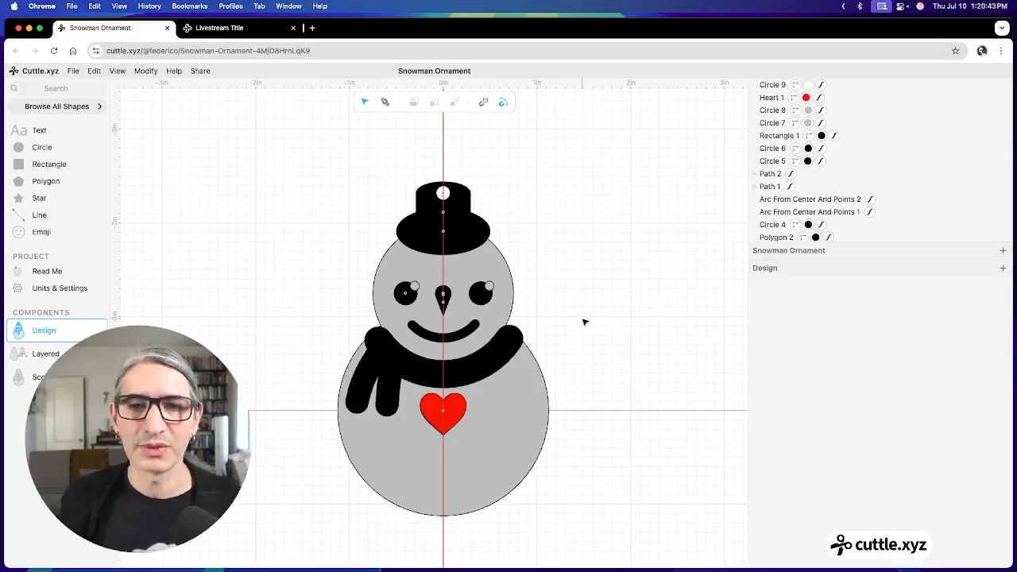
pyautogui.click(424, 233)
pyautogui.click(391, 238)
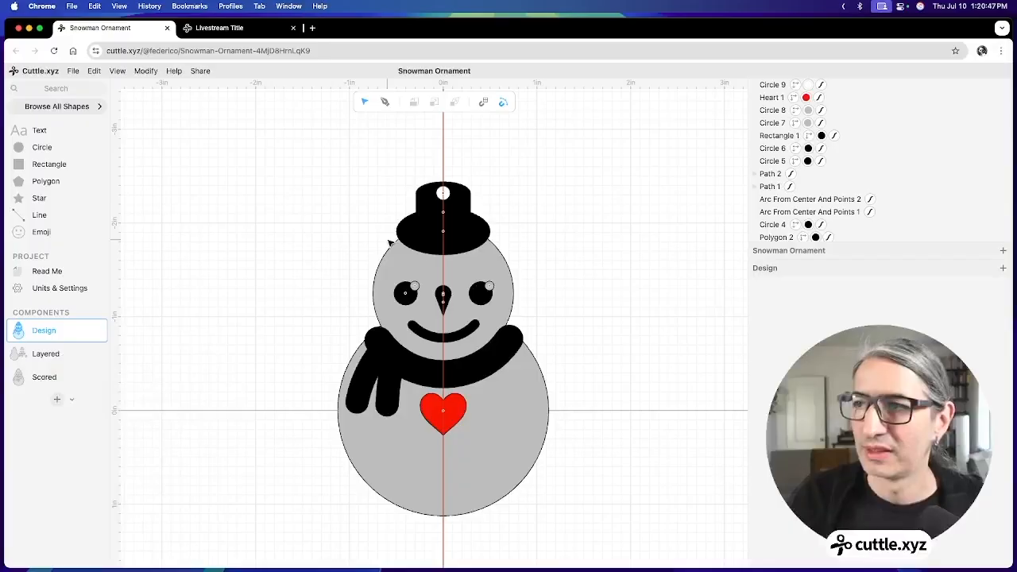
# Step: Check the hanging hole in the Layered component and turn off distribute for its Layered Stack modifier
pyautogui.click(35, 350)
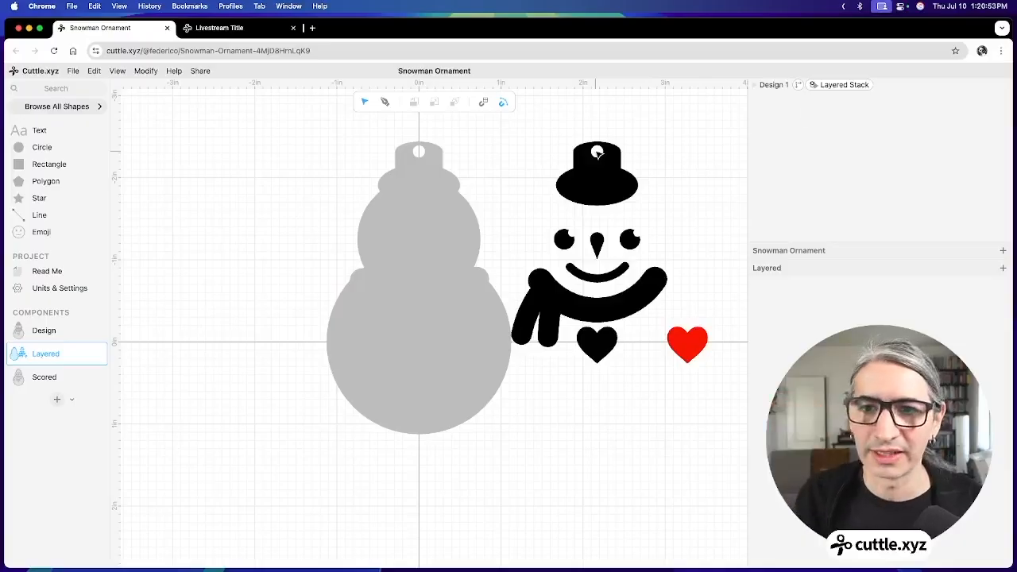
pyautogui.click(836, 84)
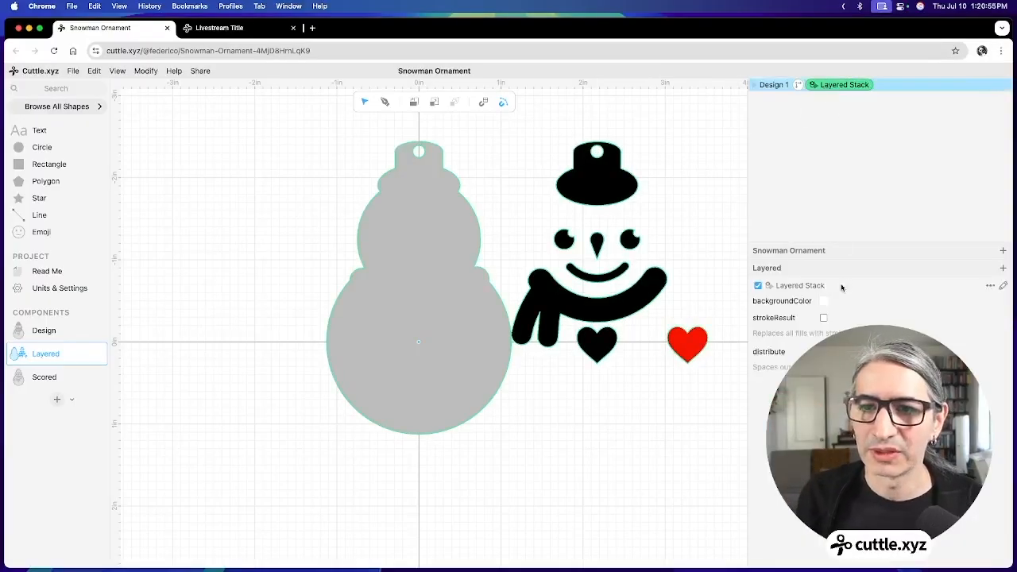
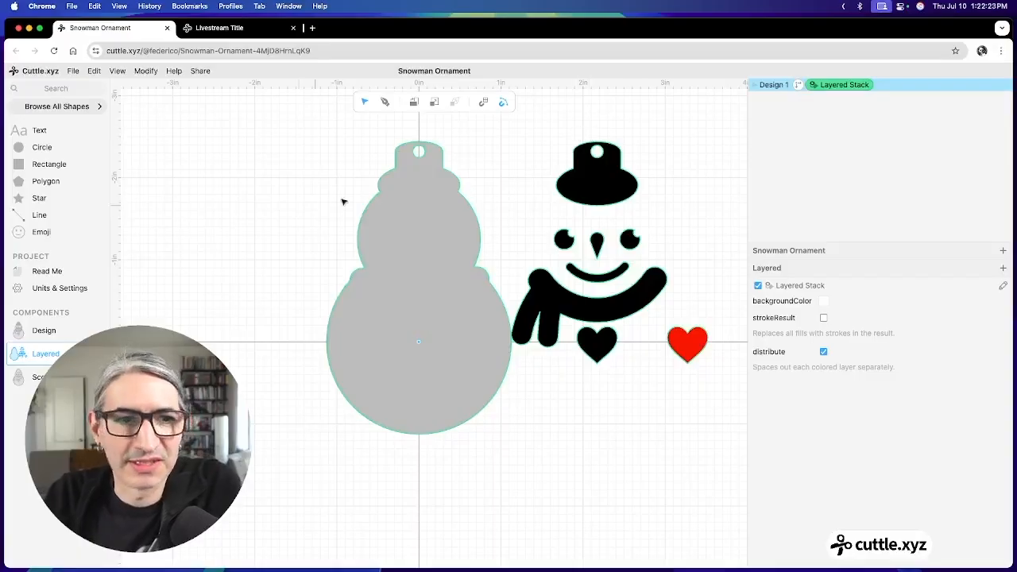
pyautogui.click(824, 352)
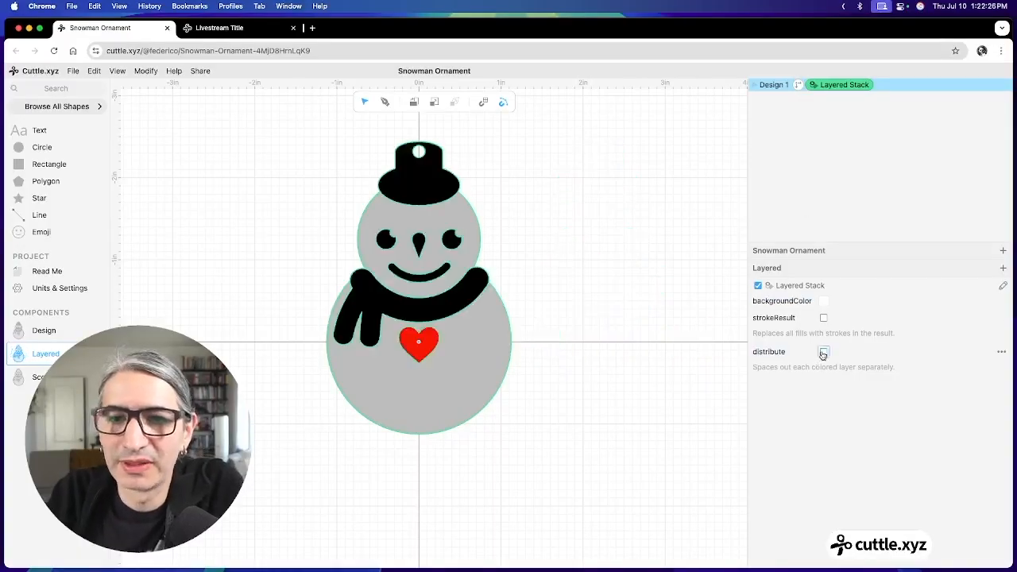
# Step: In the Design component, enlarge the red heart to about 0.79 in wide, move it slightly lower, and tilt it
pyautogui.click(39, 330)
pyautogui.scroll(3, 605, 330)
pyautogui.scroll(3, 545, 334)
pyautogui.click(422, 378)
pyautogui.click(422, 379)
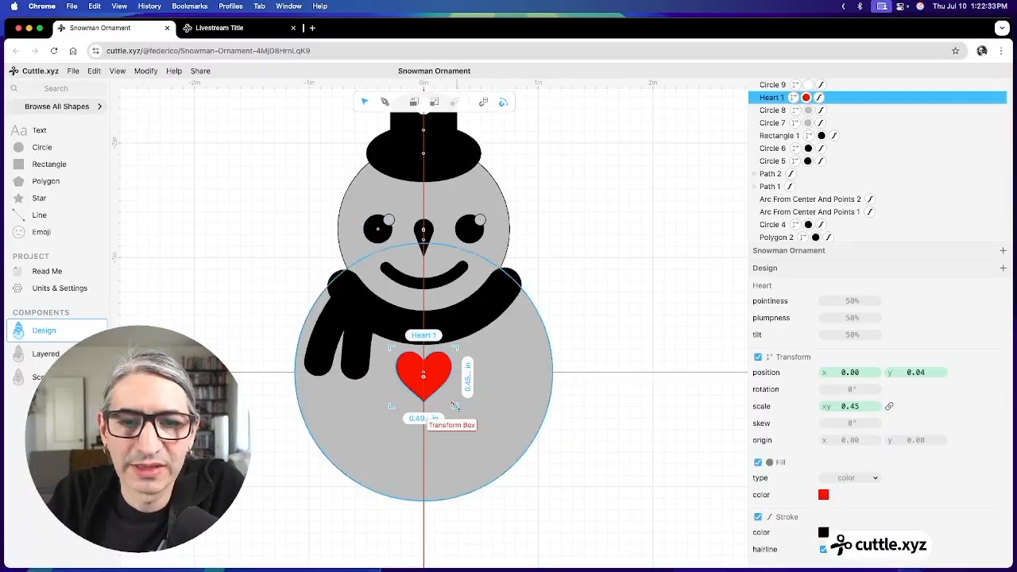
pyautogui.moveTo(455, 407); pyautogui.dragTo(473, 429)
pyautogui.moveTo(423, 389); pyautogui.dragTo(424, 393)
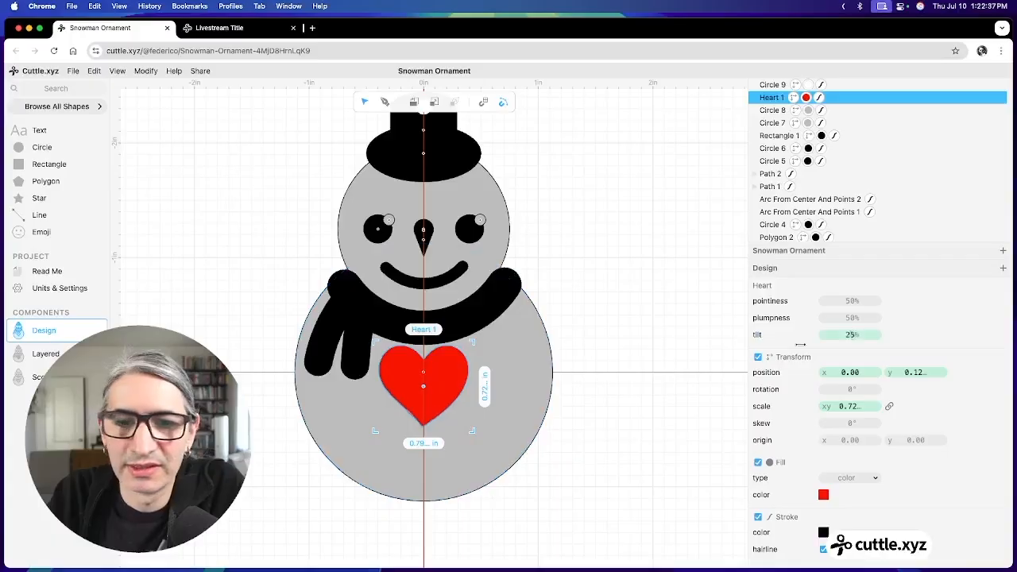
pyautogui.click(704, 344)
pyautogui.scroll(-3, 652, 313)
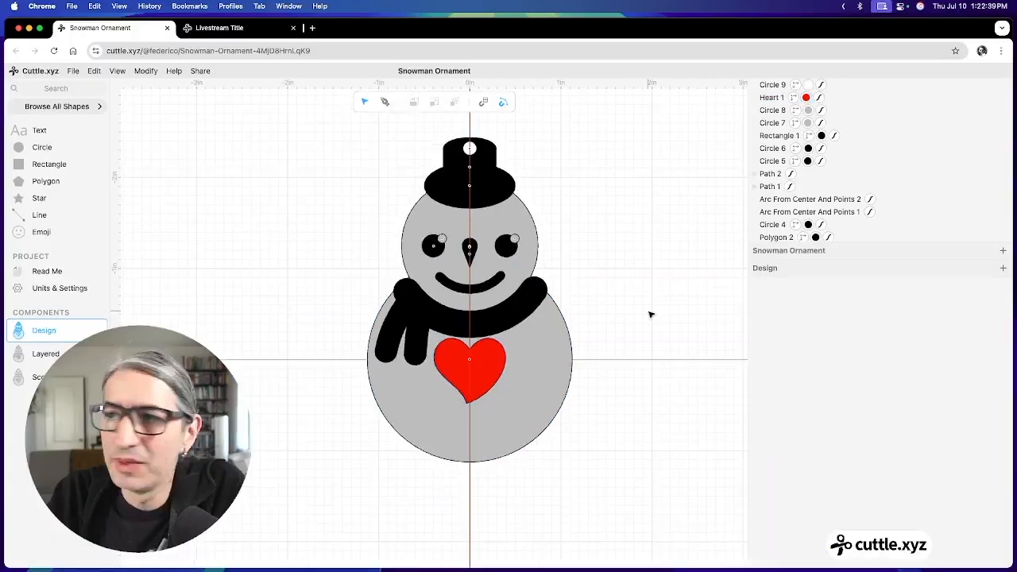
# Step: Review how the enlarged, tilted heart carries through to the Layered and Scored components
pyautogui.click(42, 354)
pyautogui.click(397, 342)
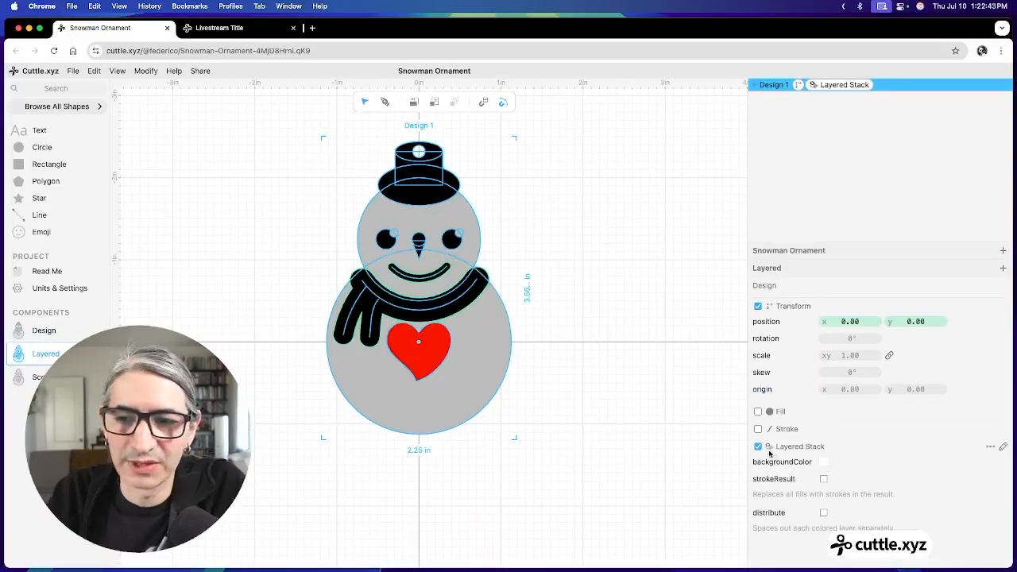
pyautogui.click(576, 421)
pyautogui.click(39, 377)
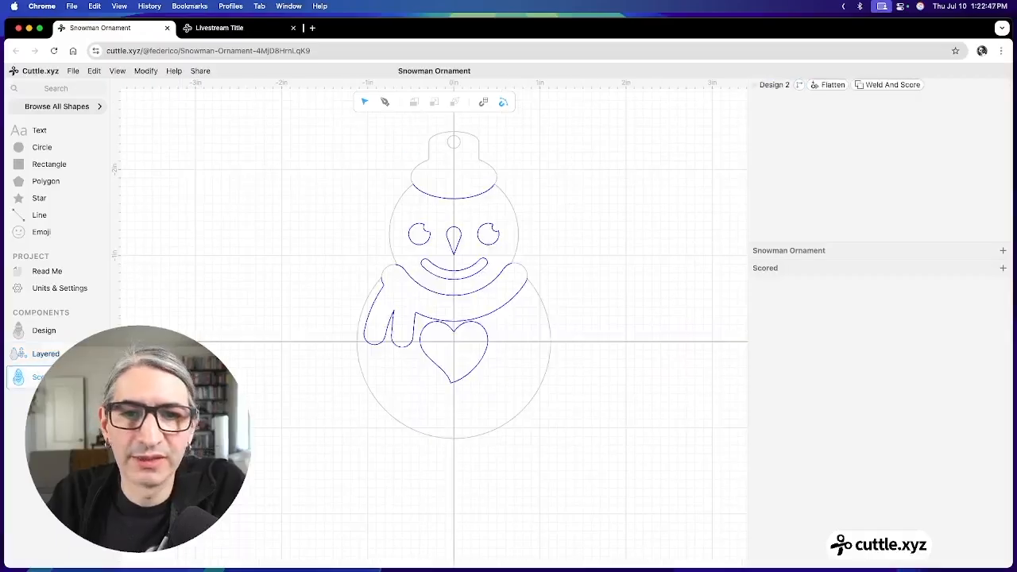
pyautogui.click(550, 314)
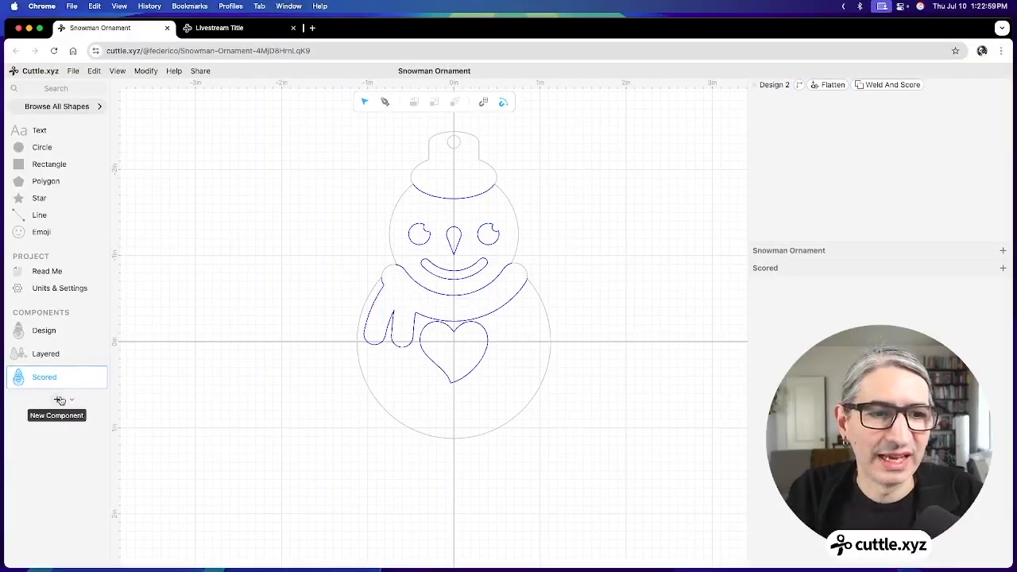
# Step: Open the heart's tilt value in the Design component and scale the tilted heart down to about 0.55 in wide
pyautogui.click(56, 332)
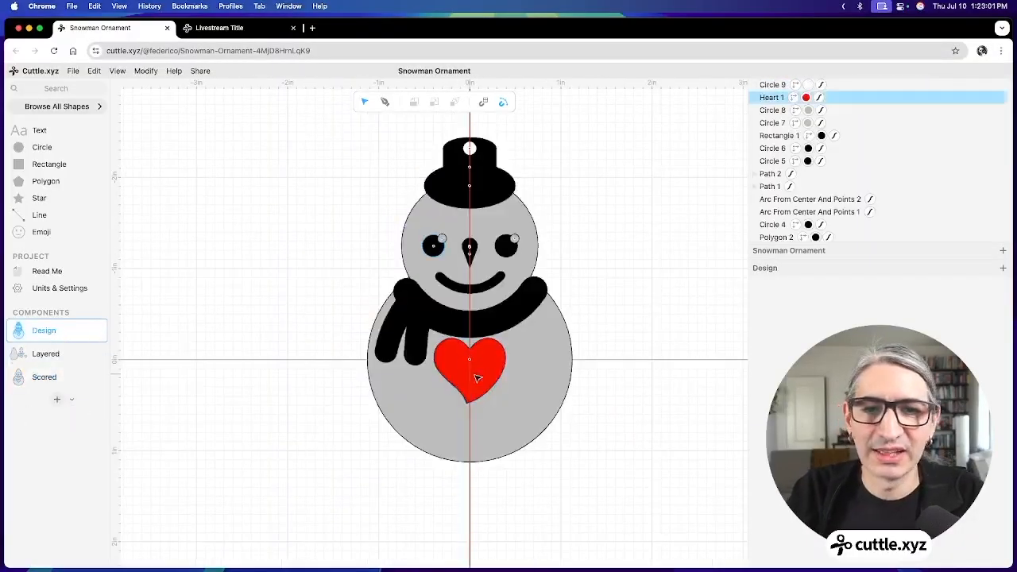
pyautogui.click(490, 376)
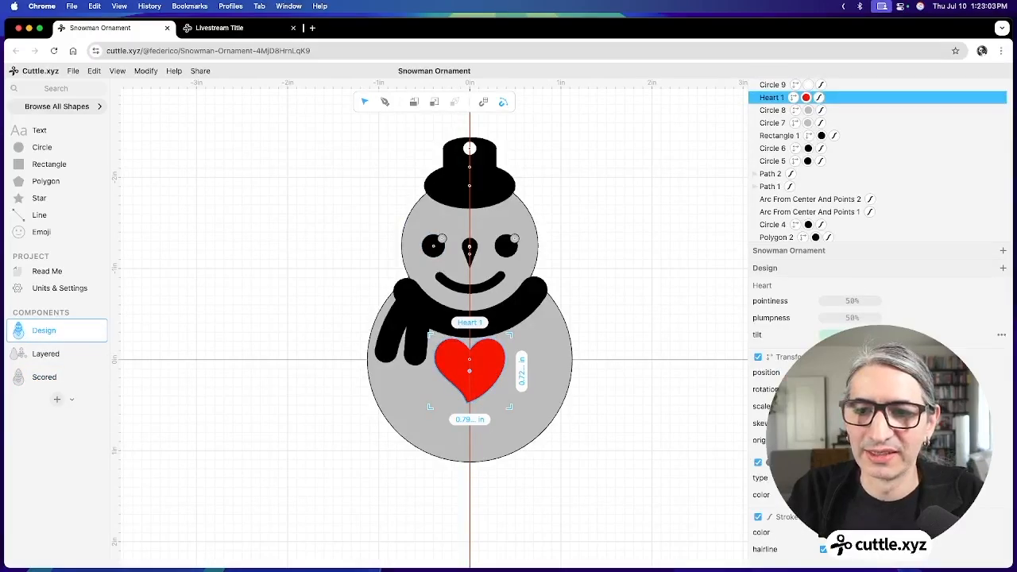
pyautogui.click(853, 335)
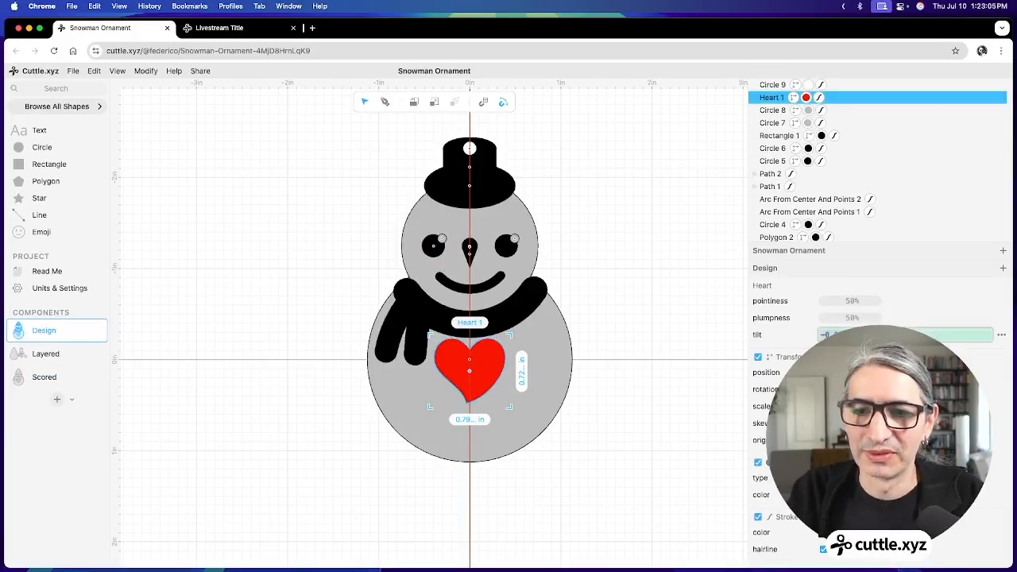
pyautogui.press('Return')
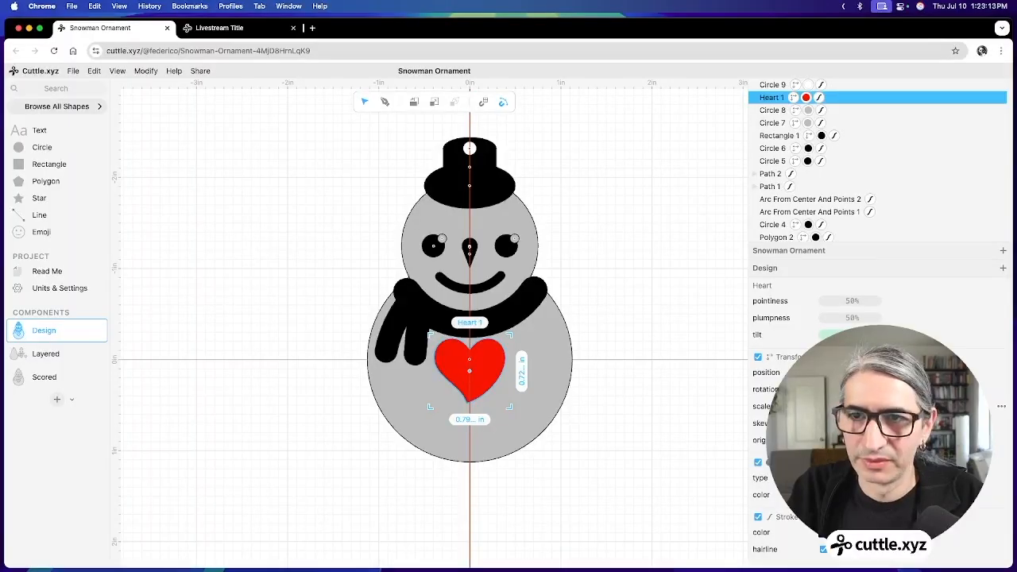
pyautogui.moveTo(859, 406); pyautogui.dragTo(839, 407)
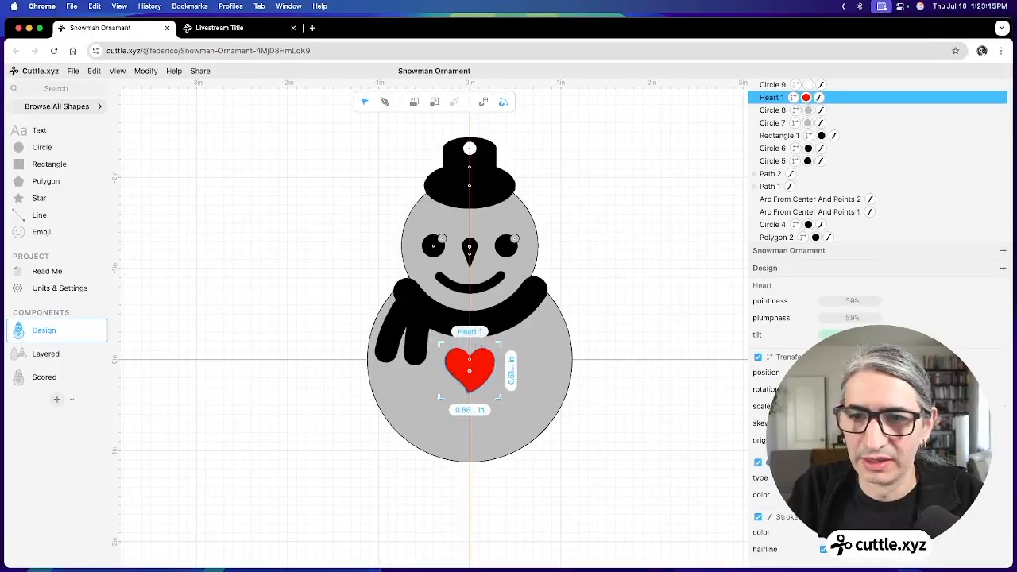
pyautogui.click(700, 369)
# Step: Delete the tilted heart and place a new Heart shape on the snowman's belly, scaled to about 0.51 in wide
pyautogui.click(469, 367)
pyautogui.press('Delete')
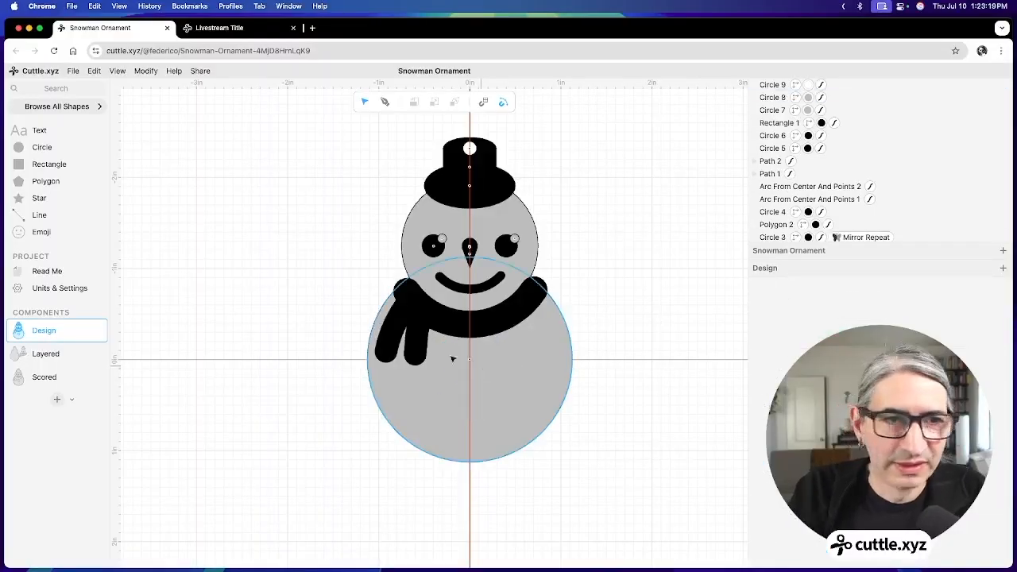
pyautogui.click(66, 84)
pyautogui.write('hear')
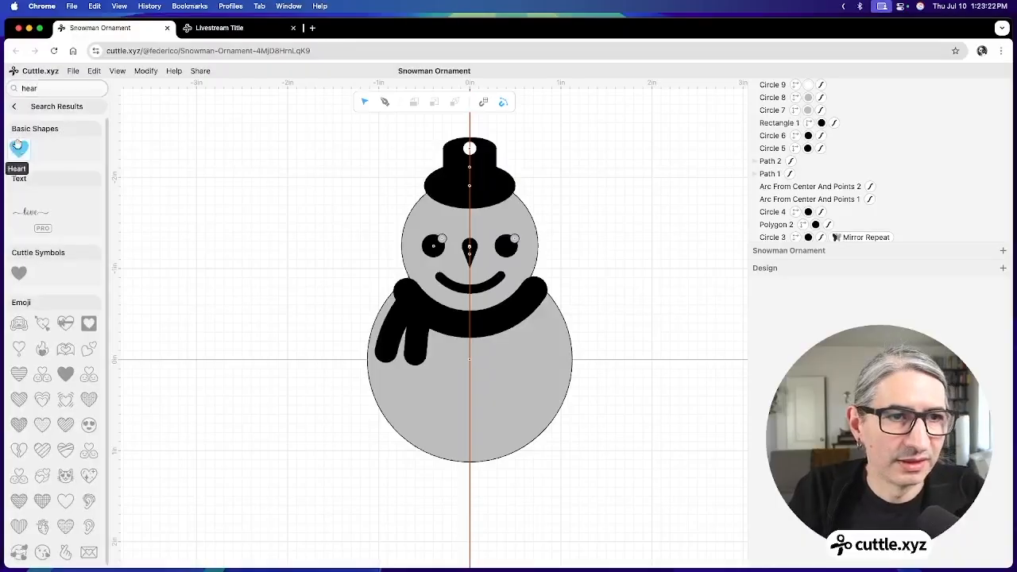
pyautogui.moveTo(19, 149); pyautogui.dragTo(470, 362)
pyautogui.moveTo(851, 406); pyautogui.dragTo(762, 407)
# Step: Fill the new heart with red and nudge it up slightly on the belly
pyautogui.click(761, 463)
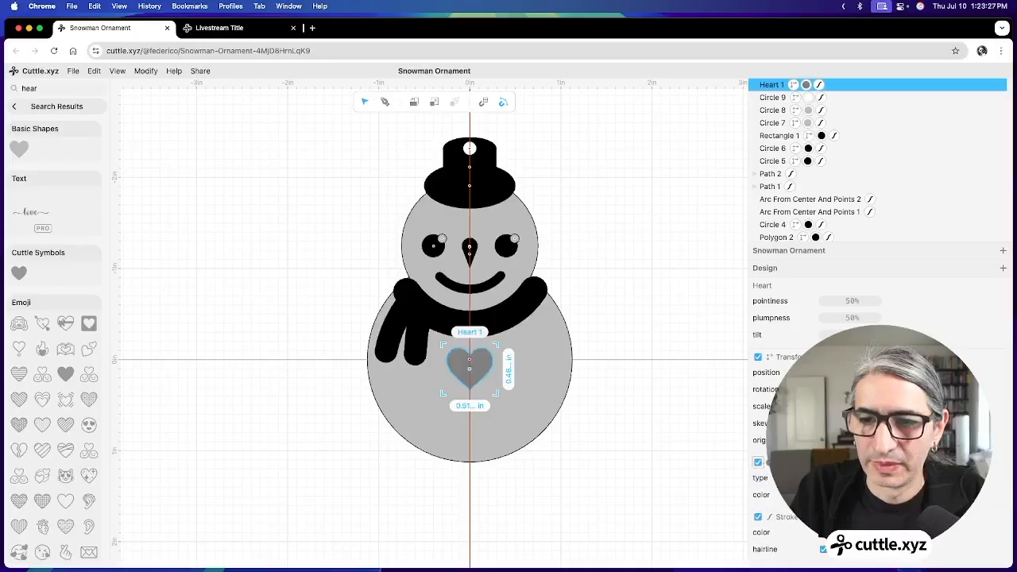
pyautogui.click(830, 494)
pyautogui.click(859, 469)
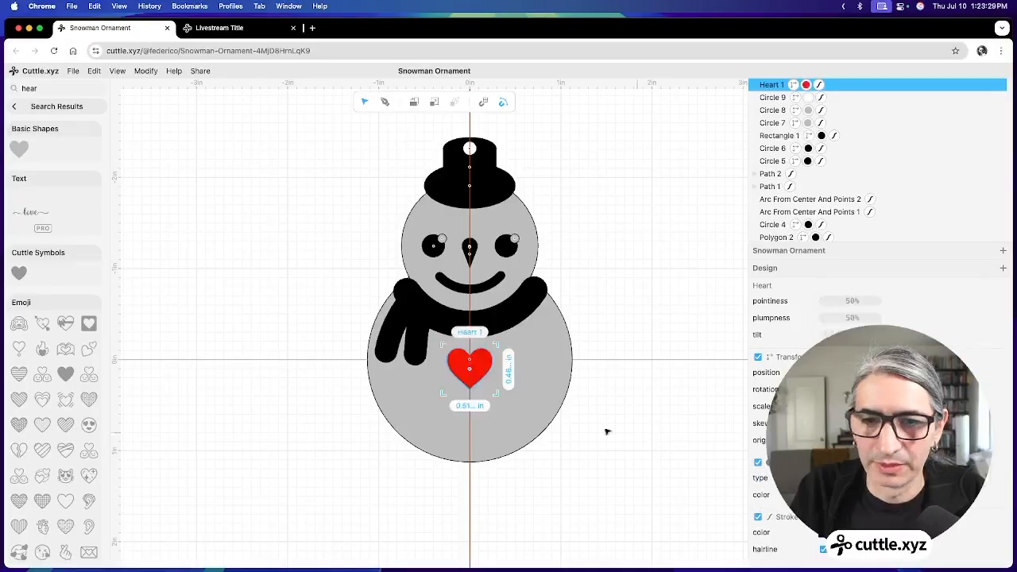
pyautogui.click(636, 432)
pyautogui.click(479, 375)
pyautogui.press('Up')
pyautogui.press('Up')
pyautogui.press('Up')
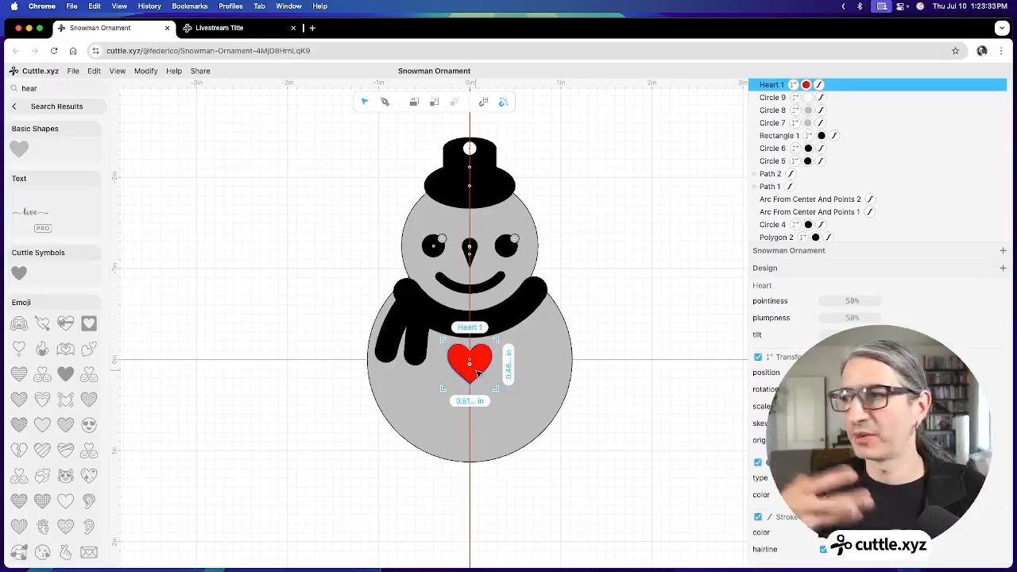
# Step: Create a new component and place an instance of the Design component at its origin
pyautogui.click(32, 106)
pyautogui.click(56, 399)
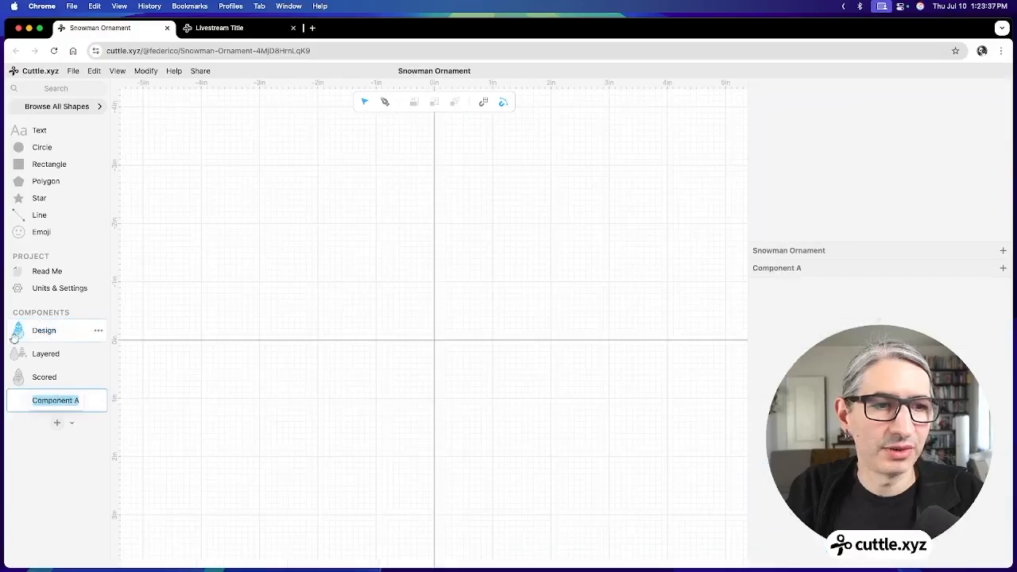
pyautogui.moveTo(18, 332); pyautogui.dragTo(433, 339)
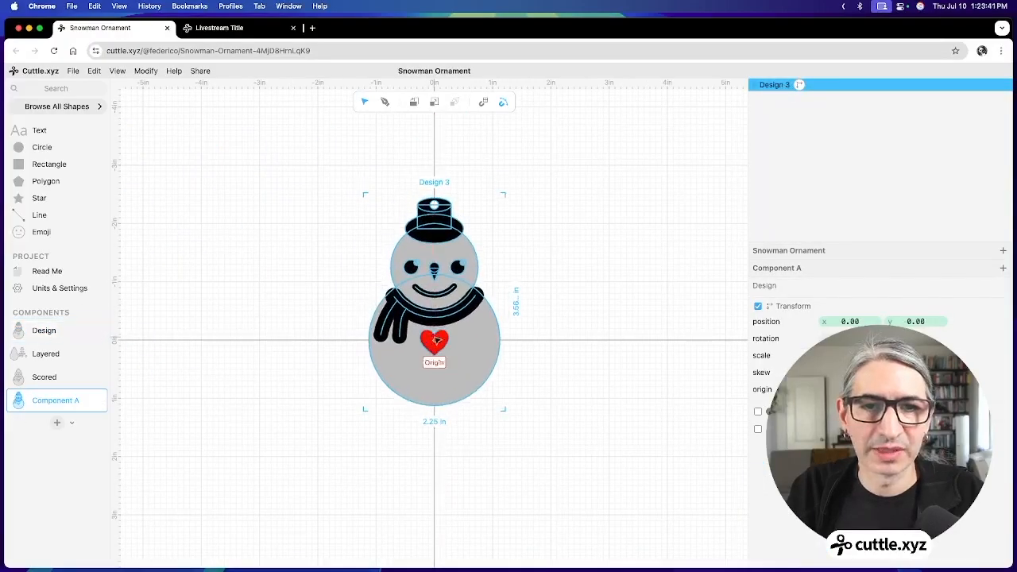
pyautogui.click(566, 379)
pyautogui.scroll(2, 559, 372)
pyautogui.scroll(1, 559, 372)
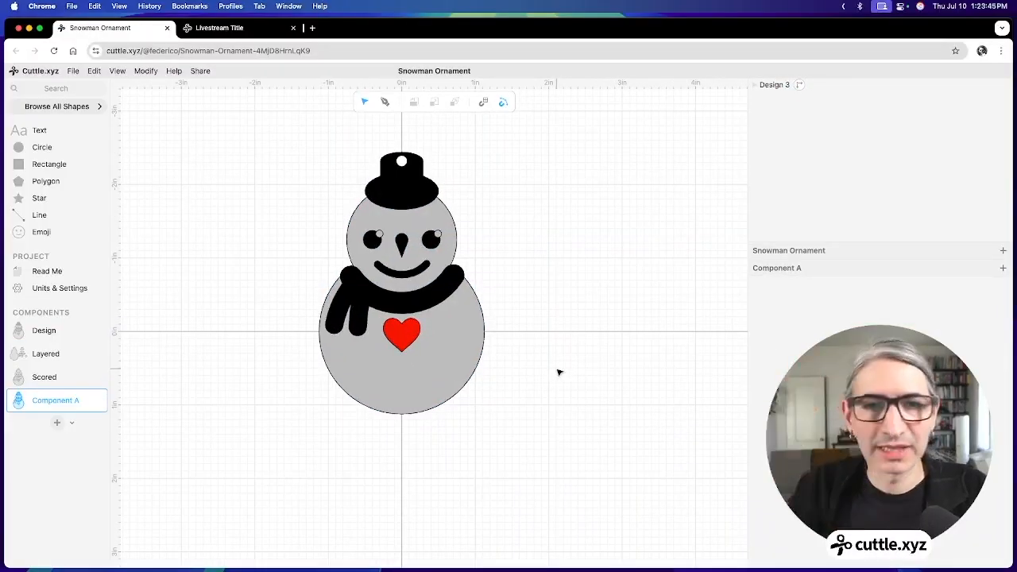
# Step: Apply the Layered Stack modifier to the placed snowman design with strokeResult and distribute enabled
pyautogui.moveTo(302, 148); pyautogui.dragTo(519, 427)
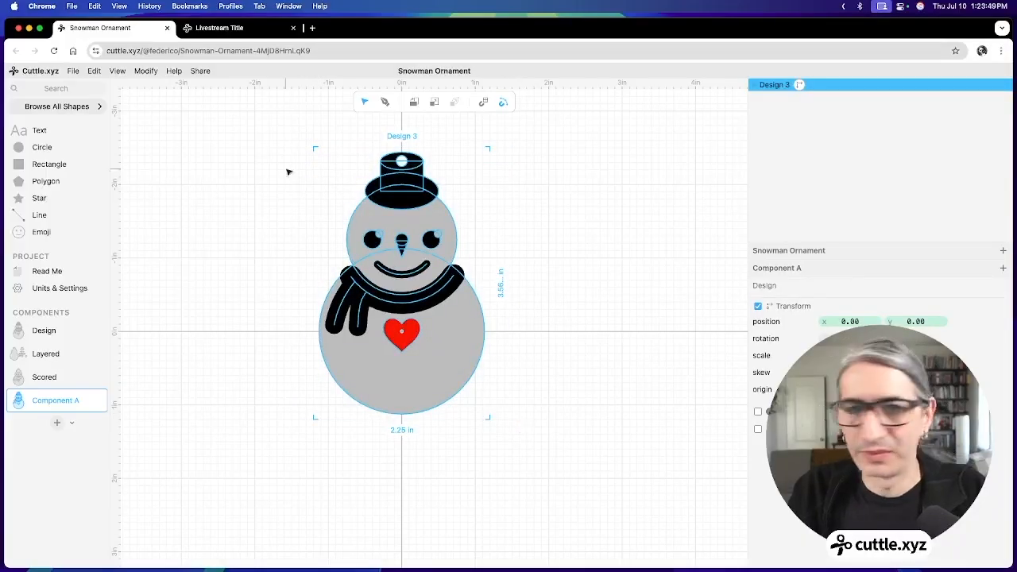
pyautogui.click(148, 72)
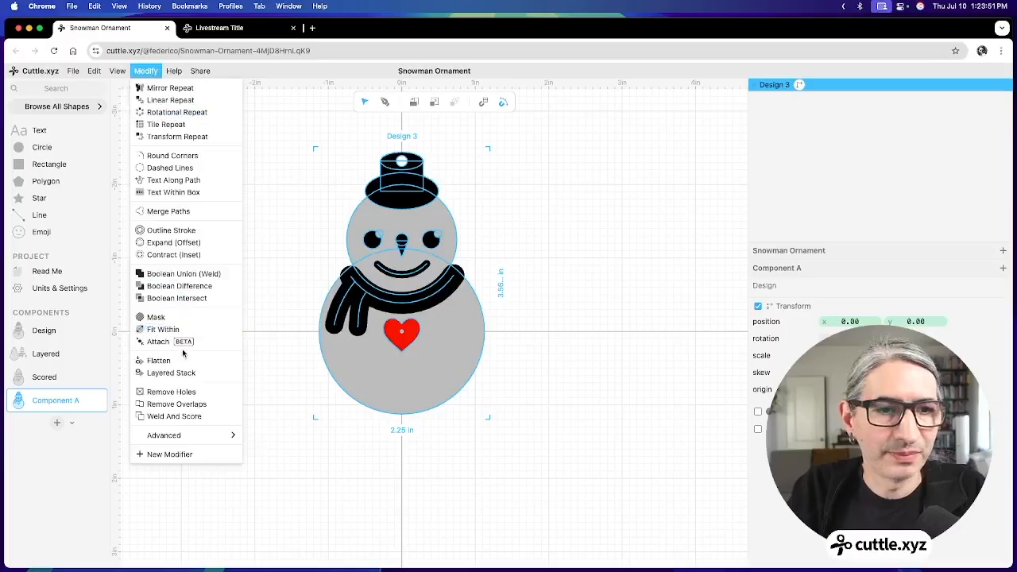
pyautogui.click(188, 373)
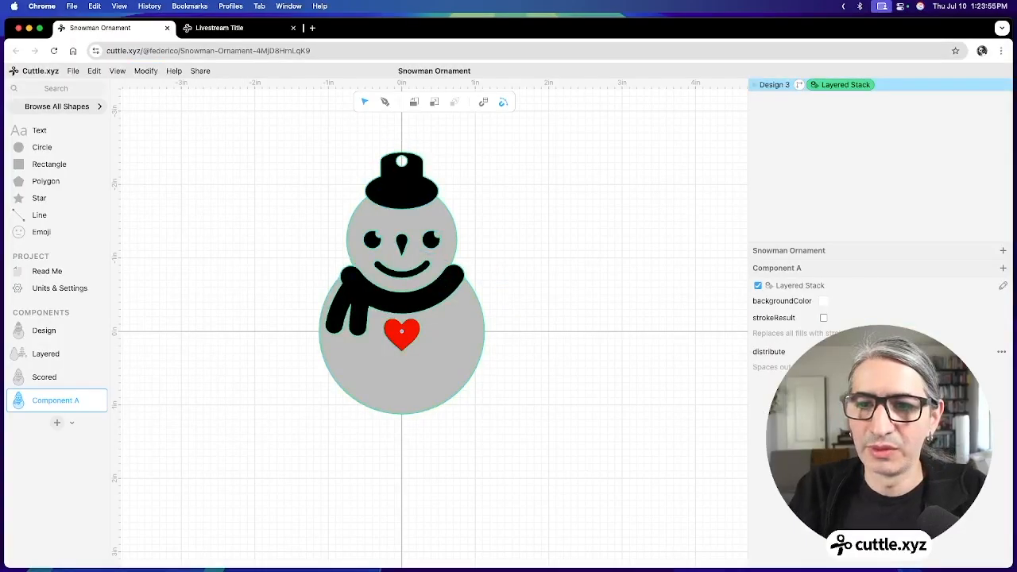
pyautogui.click(823, 319)
pyautogui.click(823, 352)
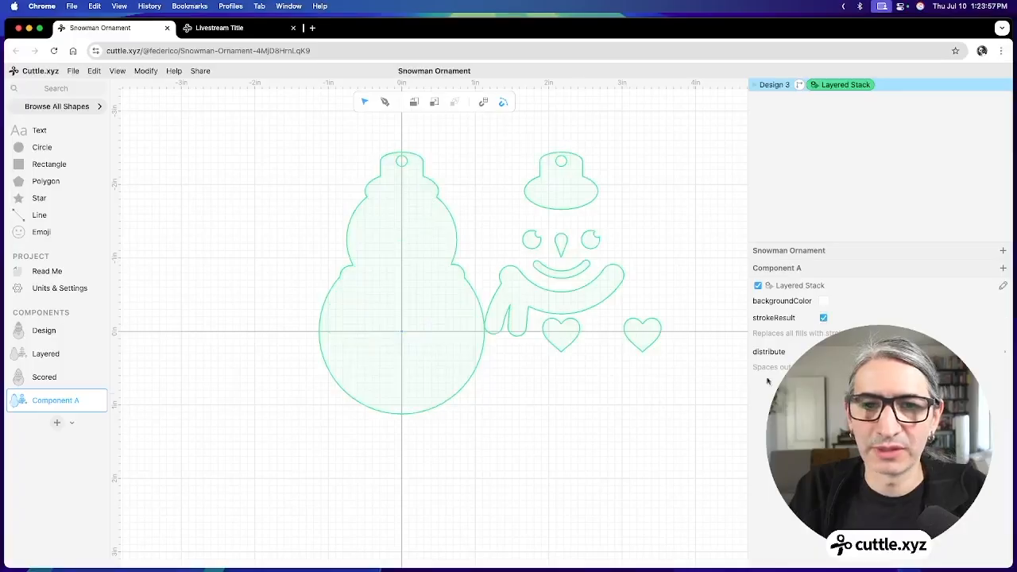
pyautogui.click(589, 407)
pyautogui.scroll(1, 589, 405)
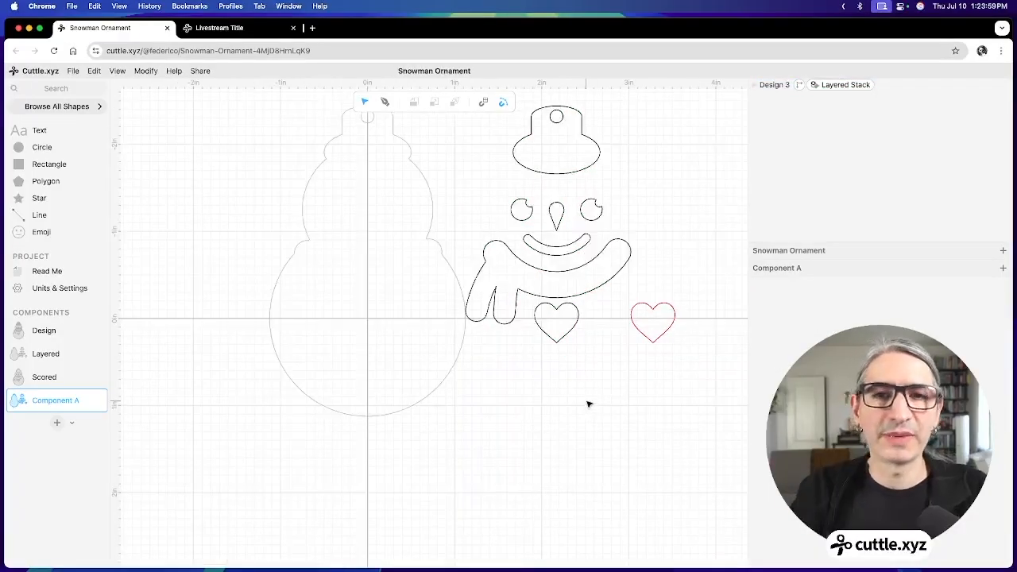
# Step: Convert the Layered Stack result to paths and ungroup it into separate layer paths
pyautogui.moveTo(571, 408); pyautogui.dragTo(555, 458)
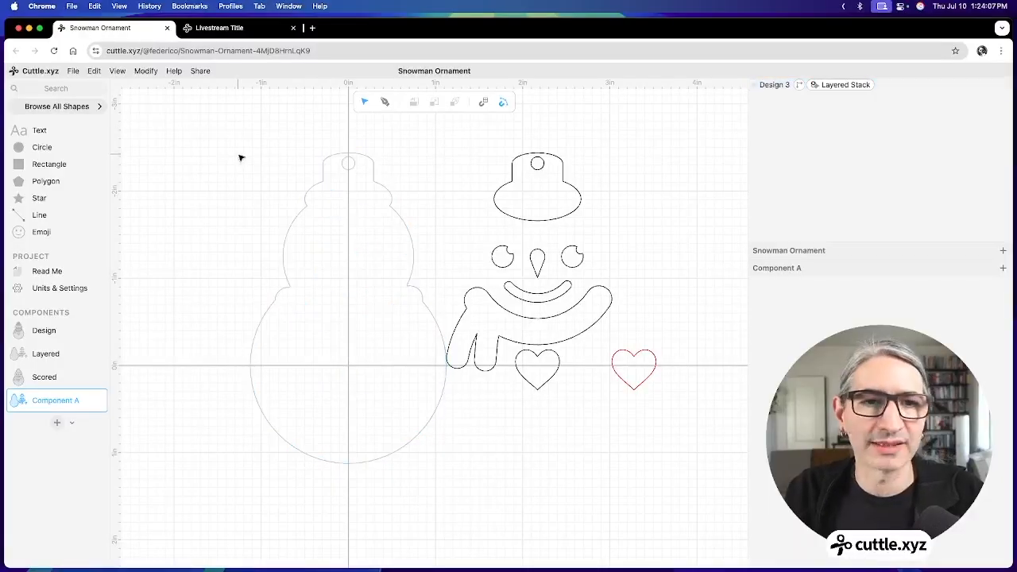
pyautogui.moveTo(248, 146); pyautogui.dragTo(624, 390)
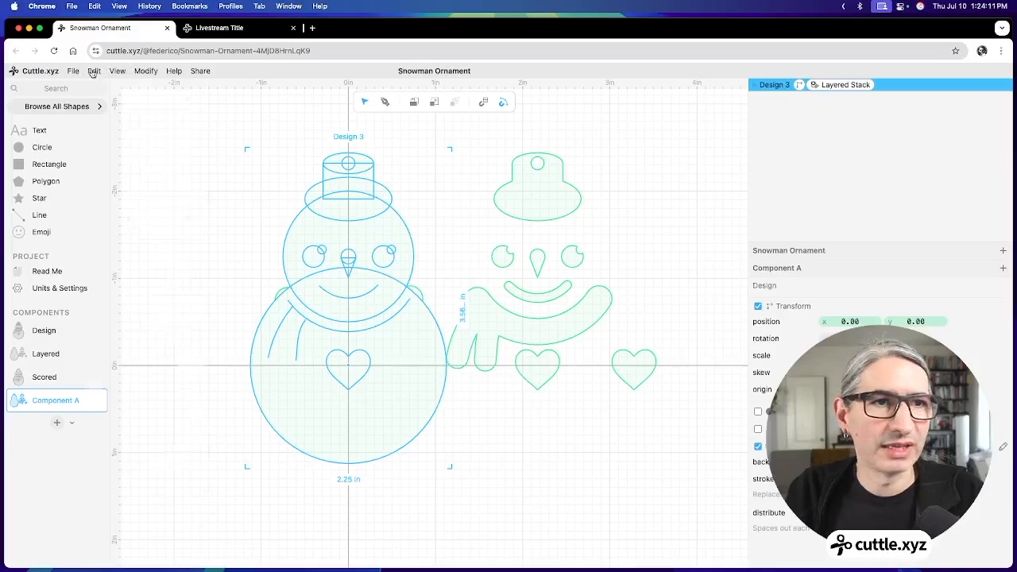
pyautogui.click(93, 72)
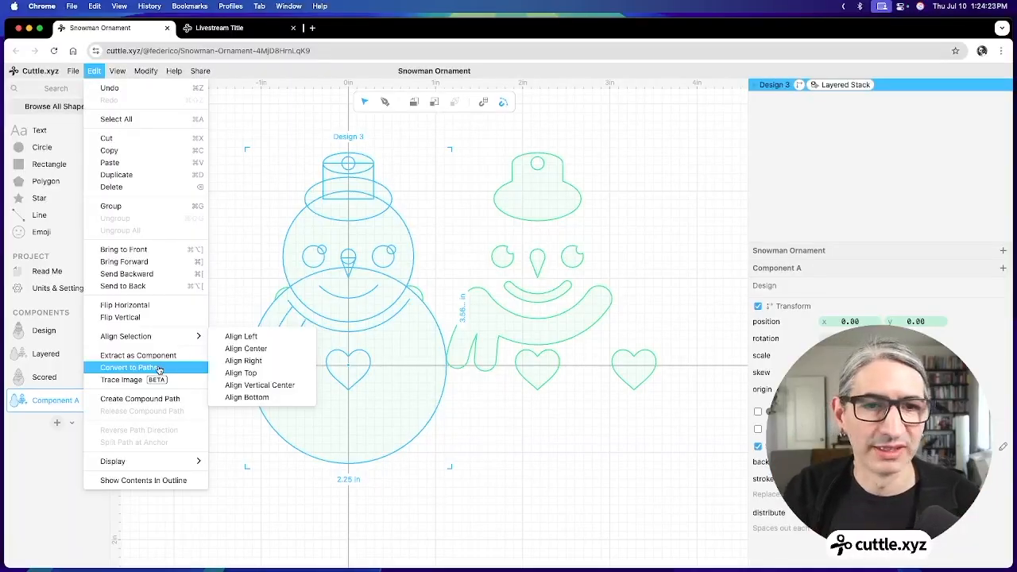
pyautogui.click(159, 368)
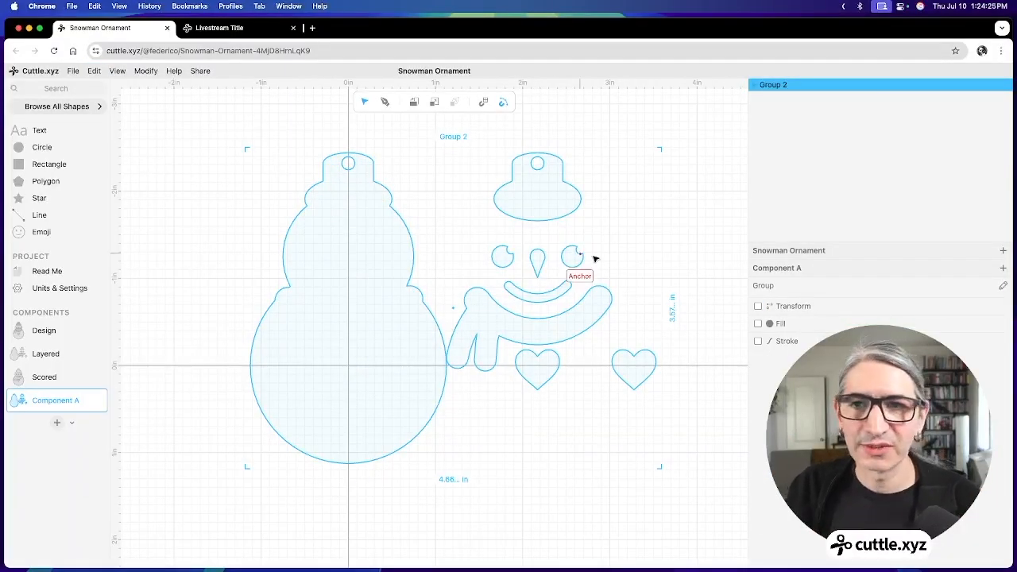
pyautogui.rightClick(776, 85)
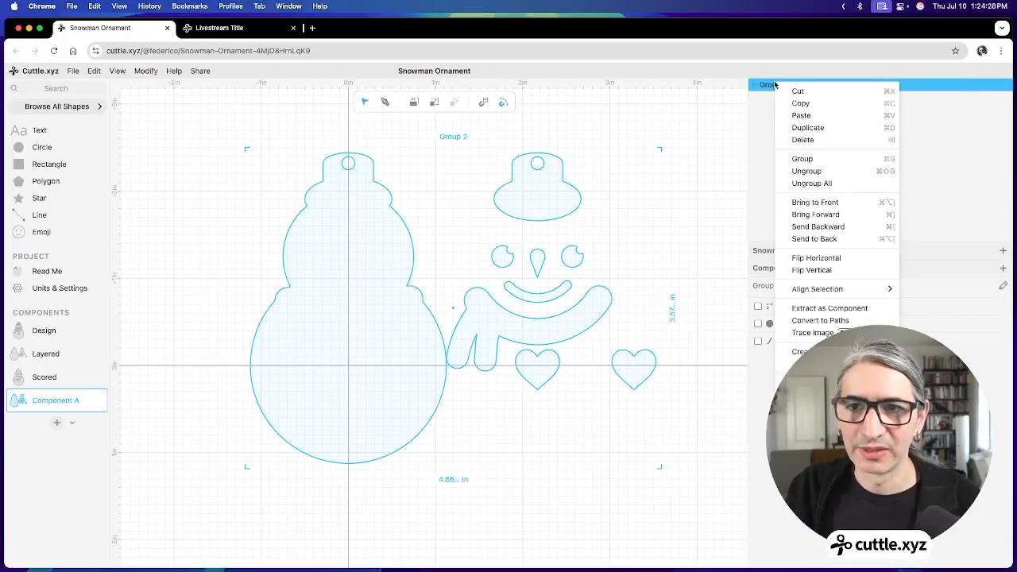
pyautogui.click(808, 171)
pyautogui.click(700, 163)
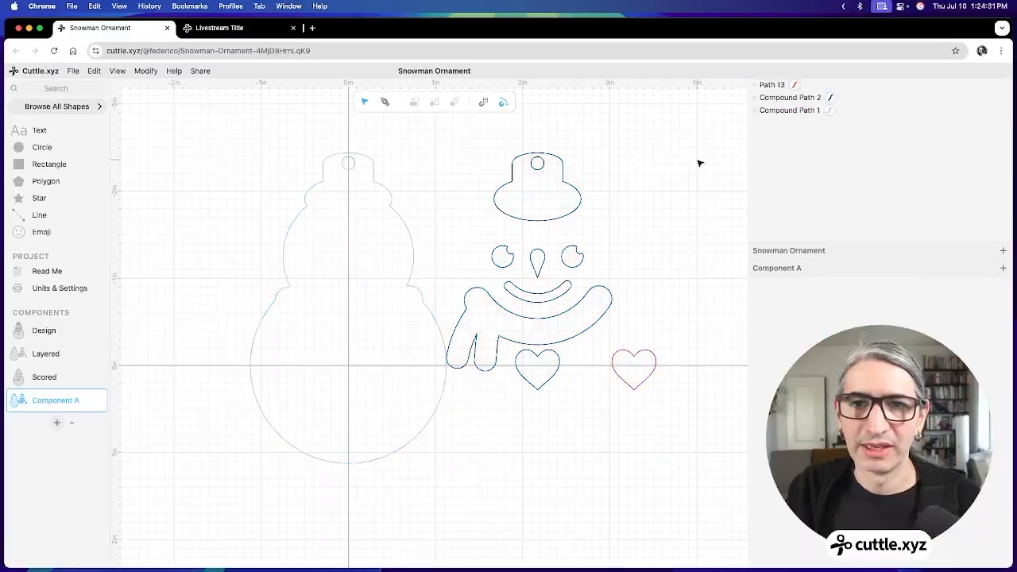
# Step: Delete the separate red heart path, keeping the compound paths for the facial details and the body silhouette
pyautogui.click(769, 84)
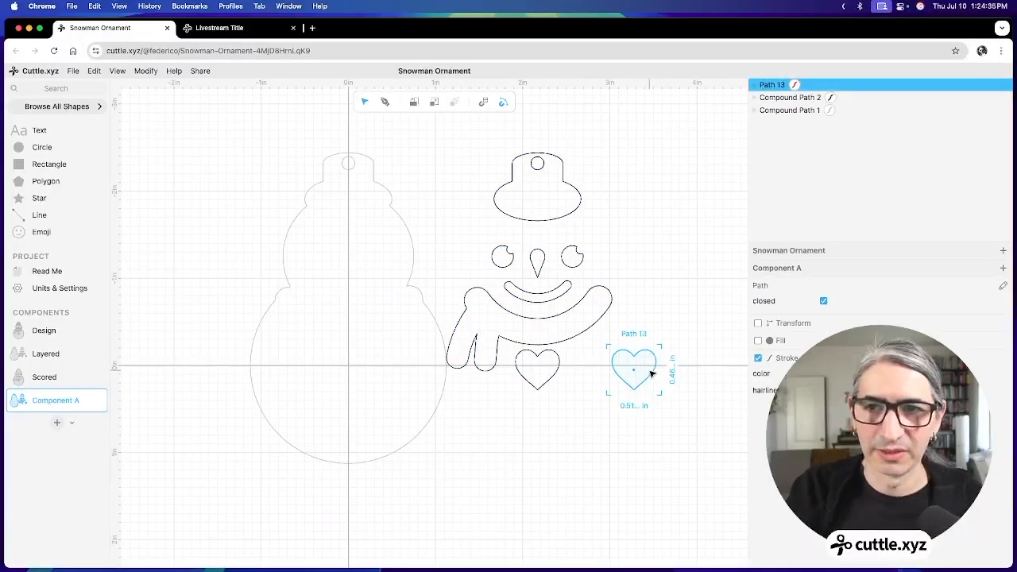
pyautogui.press('Delete')
pyautogui.click(775, 84)
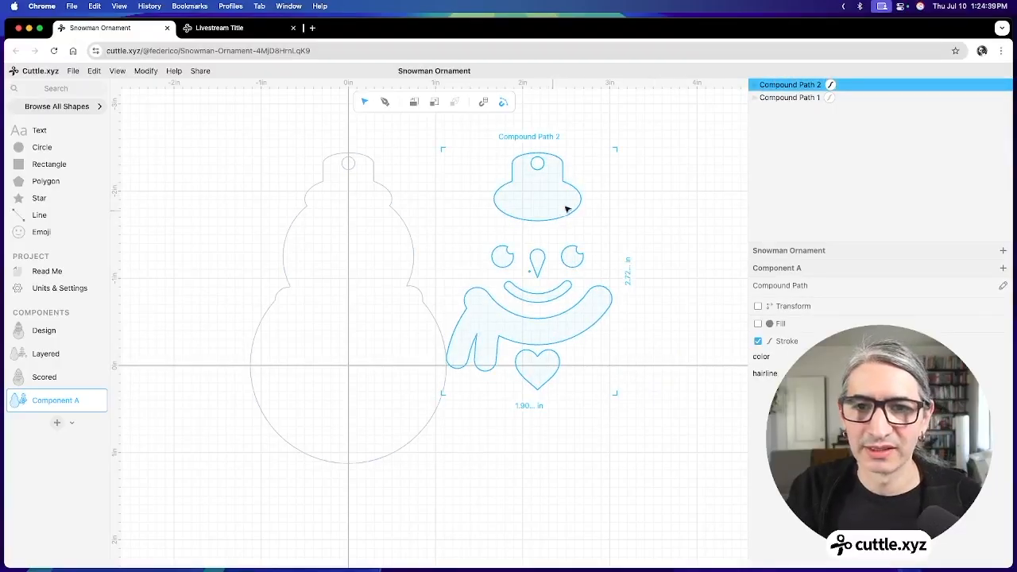
pyautogui.click(635, 209)
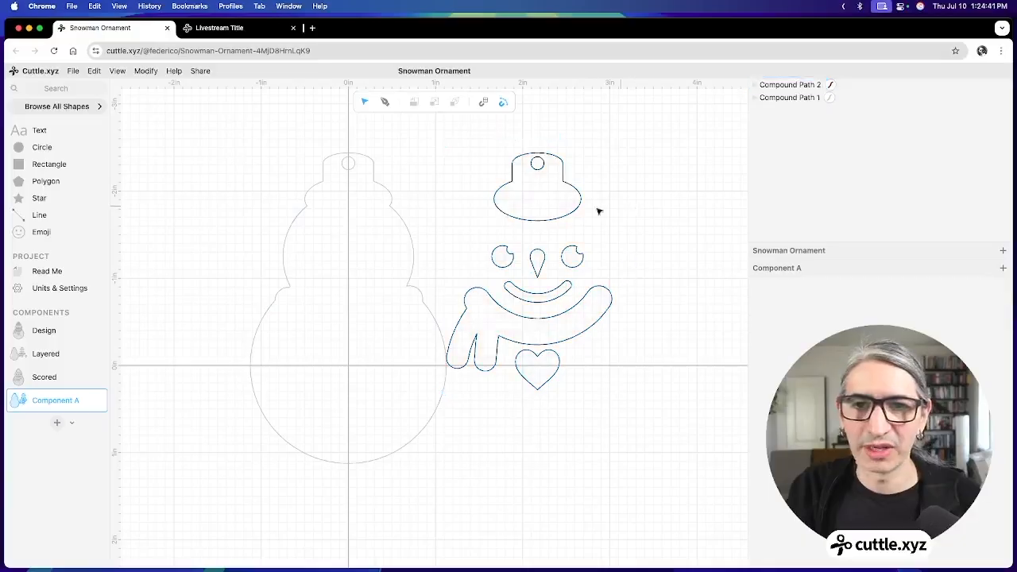
pyautogui.click(386, 184)
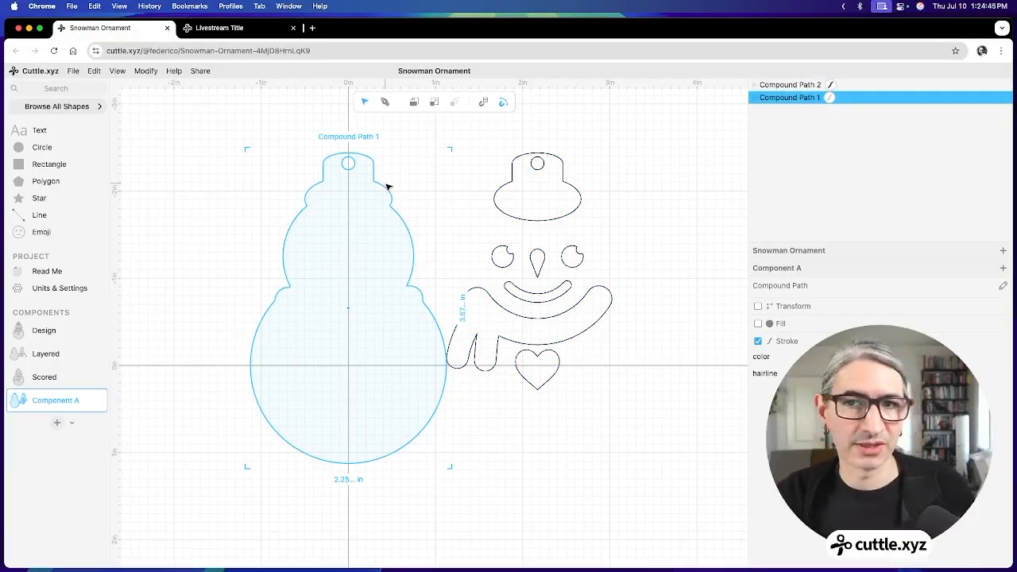
# Step: Set the stroke color of both the details compound path and the body silhouette compound path to red
pyautogui.click(831, 89)
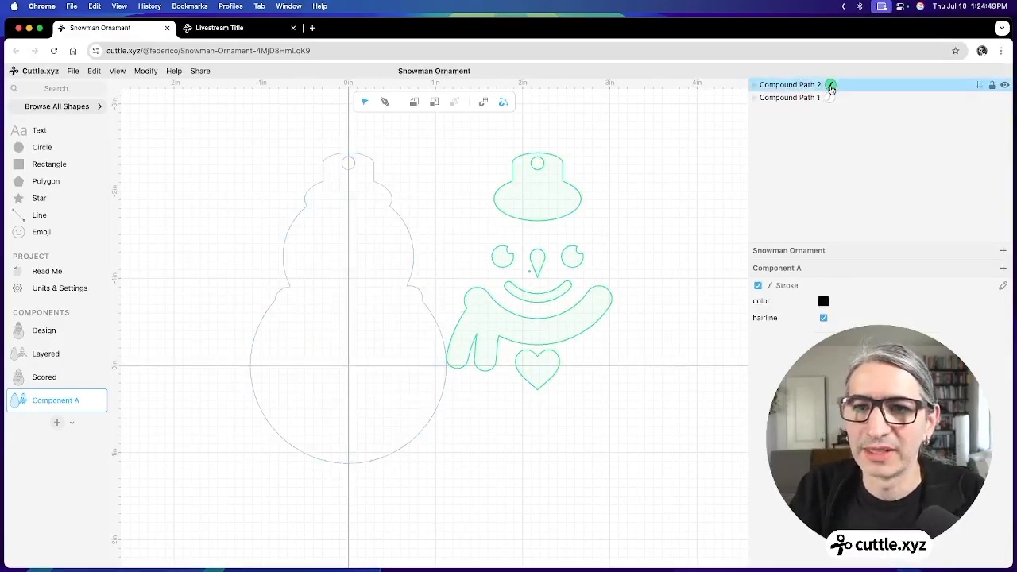
pyautogui.click(824, 301)
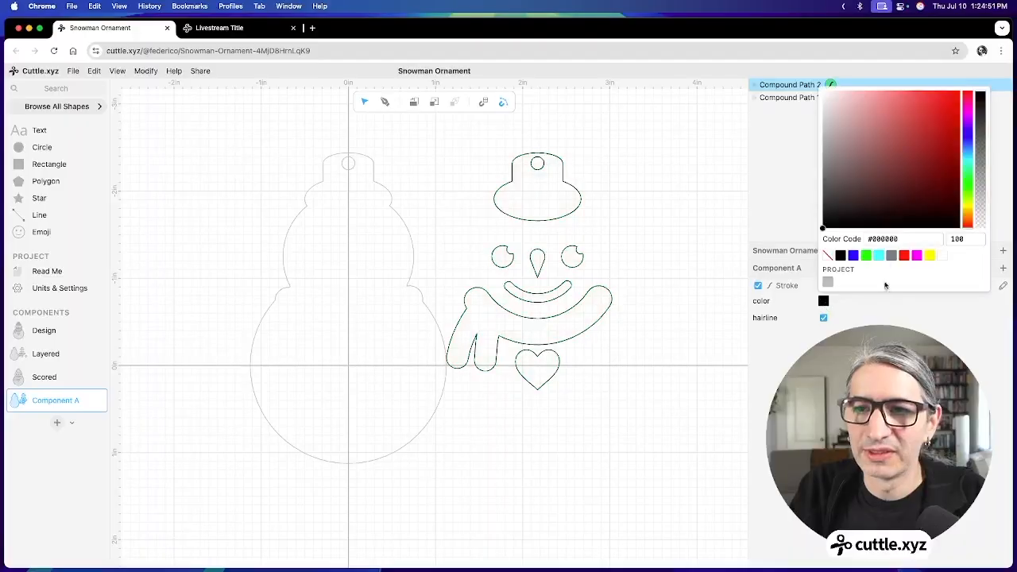
pyautogui.click(904, 255)
pyautogui.click(798, 97)
pyautogui.click(825, 302)
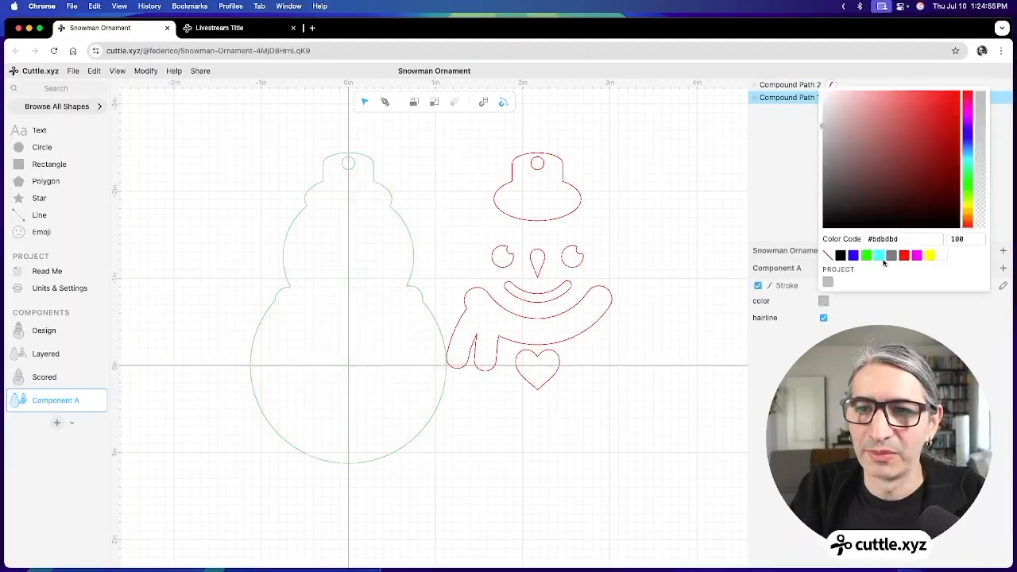
pyautogui.click(904, 256)
pyautogui.click(644, 330)
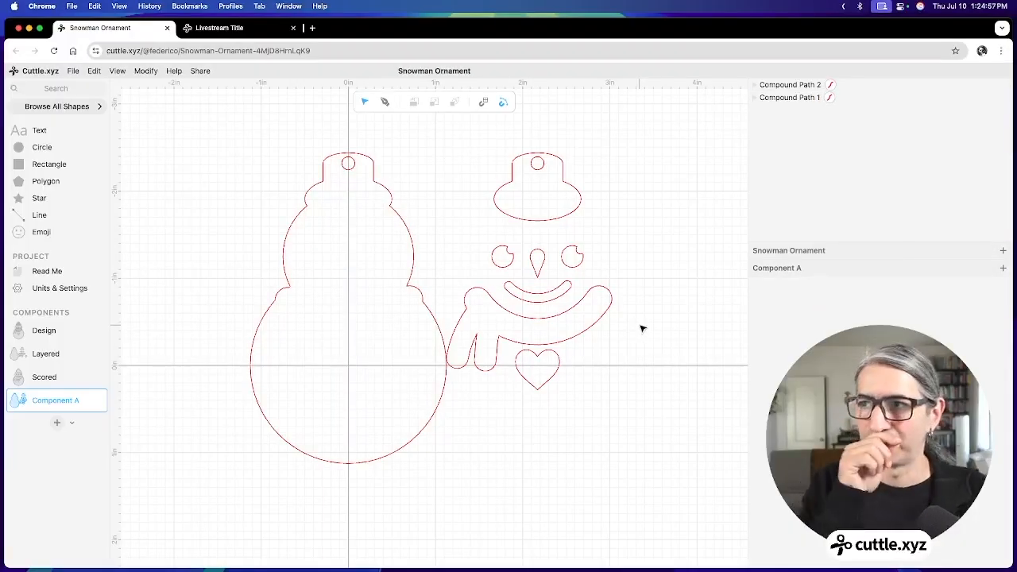
# Step: Duplicate the hat, face, scarf and heart compound path and align the copy over the body silhouette
pyautogui.click(565, 163)
pyautogui.click(565, 163)
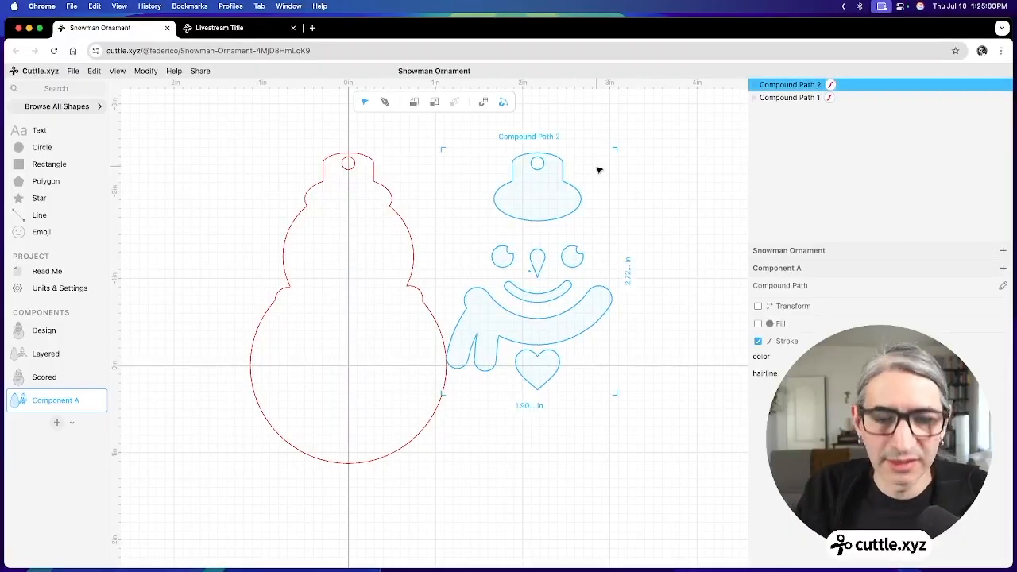
pyautogui.rightClick(552, 158)
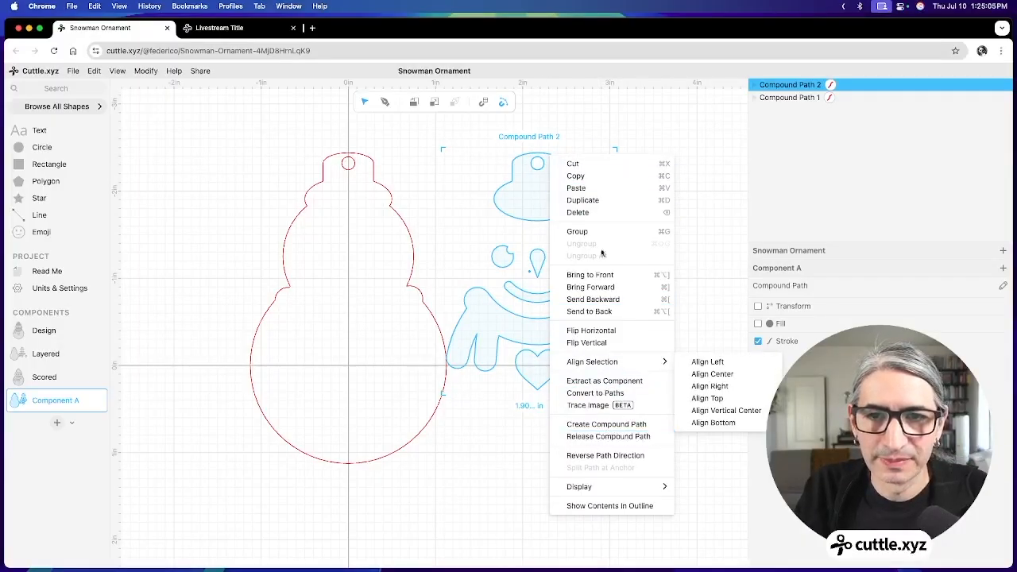
pyautogui.click(590, 201)
pyautogui.moveTo(537, 159); pyautogui.dragTo(350, 156)
pyautogui.click(263, 162)
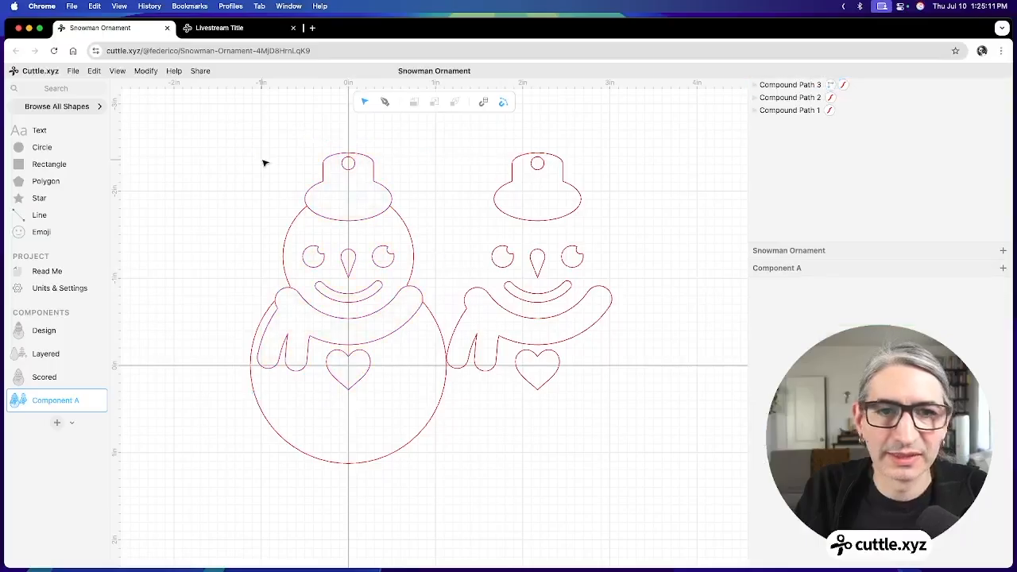
# Step: Change the stroke color of the detail copy on the body silhouette to blue
pyautogui.click(360, 224)
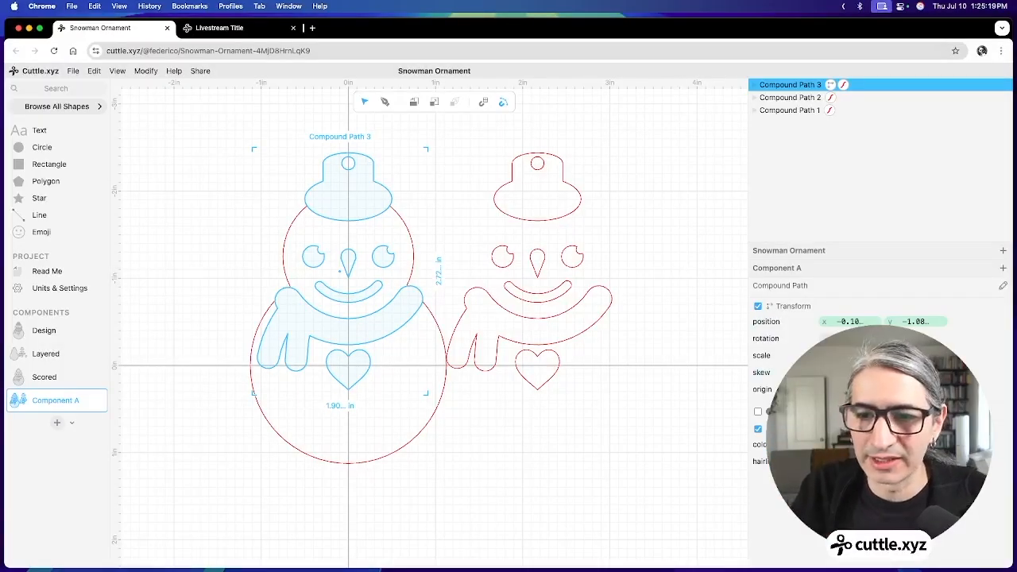
pyautogui.click(831, 445)
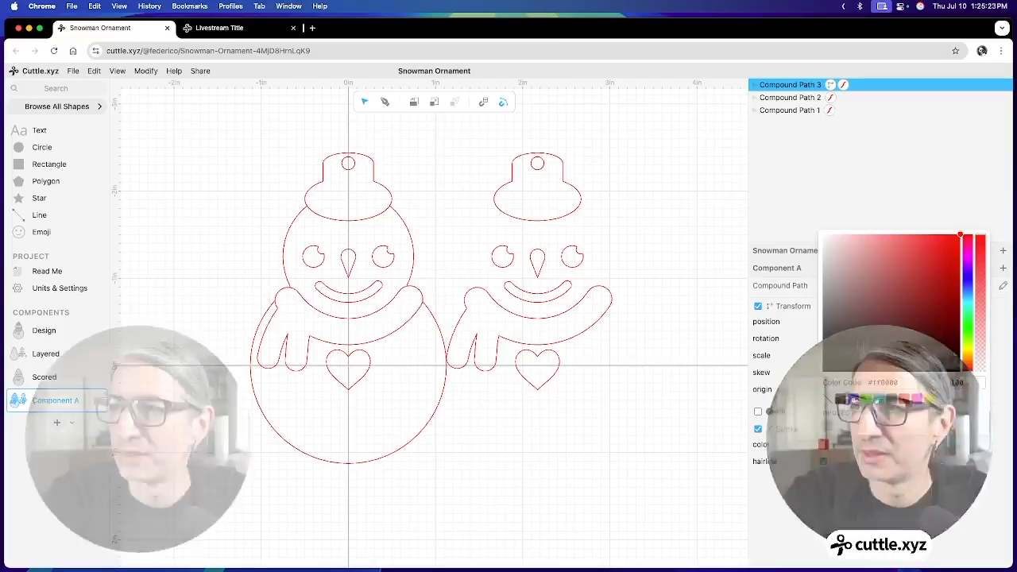
pyautogui.click(853, 398)
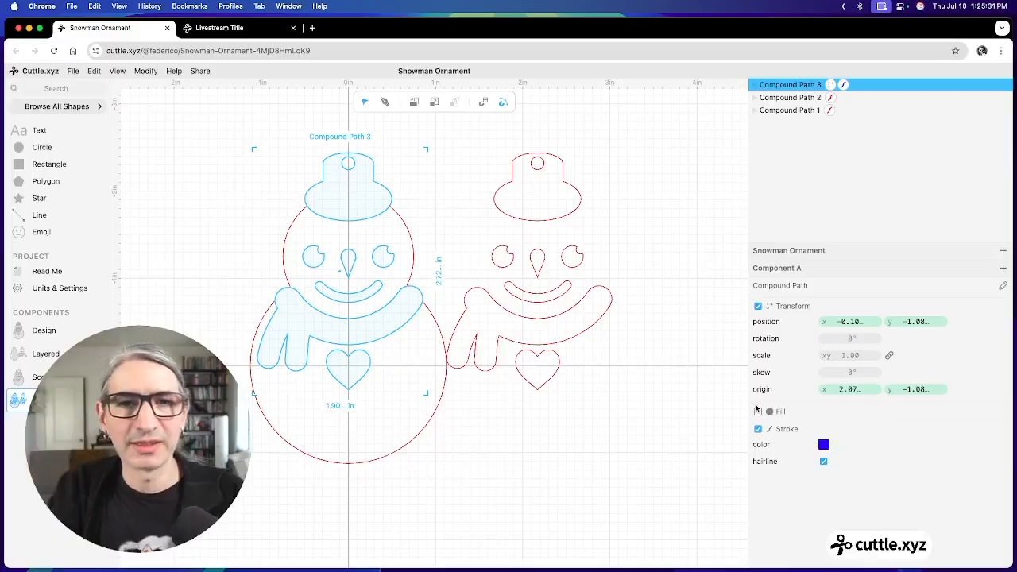
# Step: Apply a Contract (Inset) modifier with a distance of 0.01 to the blue detail outlines
pyautogui.click(143, 71)
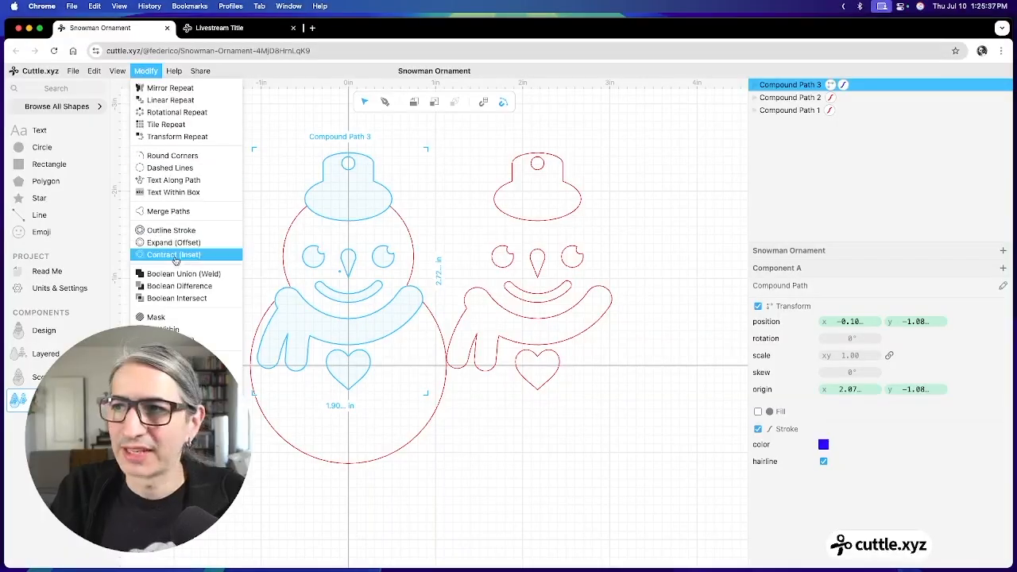
pyautogui.click(175, 255)
pyautogui.moveTo(851, 303); pyautogui.dragTo(831, 302)
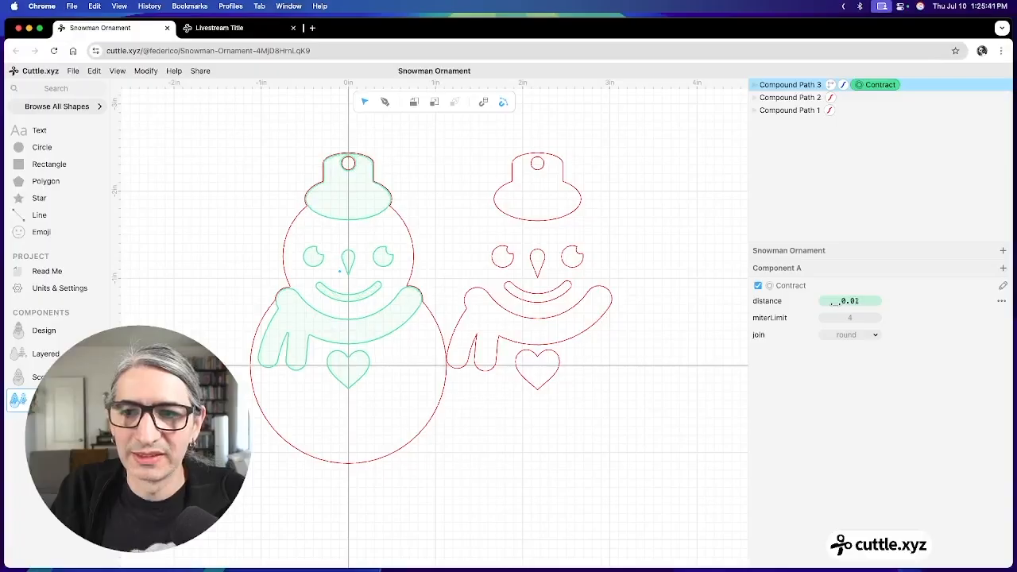
pyautogui.click(697, 336)
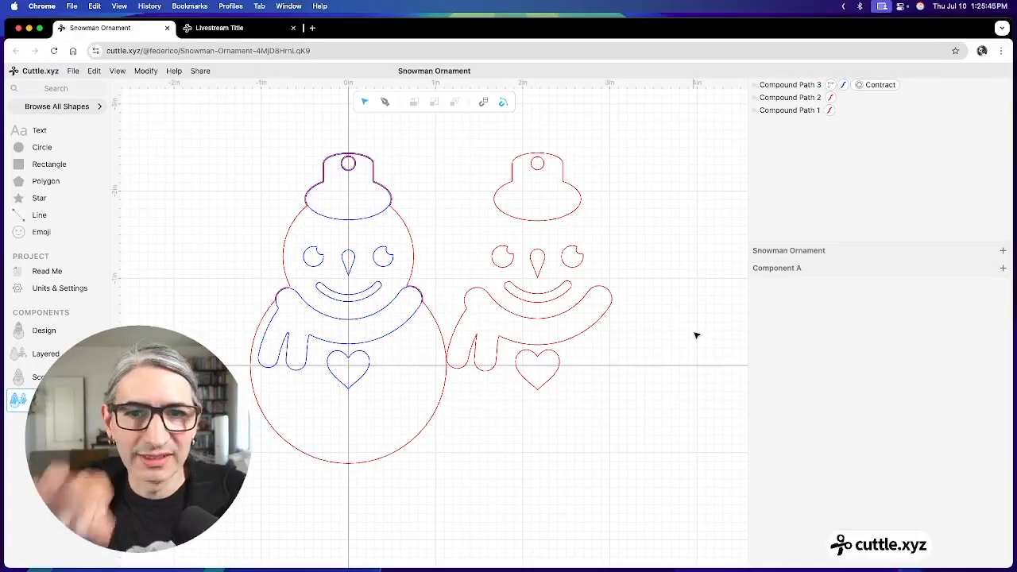
# Step: Add an Arc From Center And Points to the separate hat outline, with its endpoints at the two corners where the crown meets the brim
pyautogui.scroll(1, 693, 334)
pyautogui.scroll(1, 597, 234)
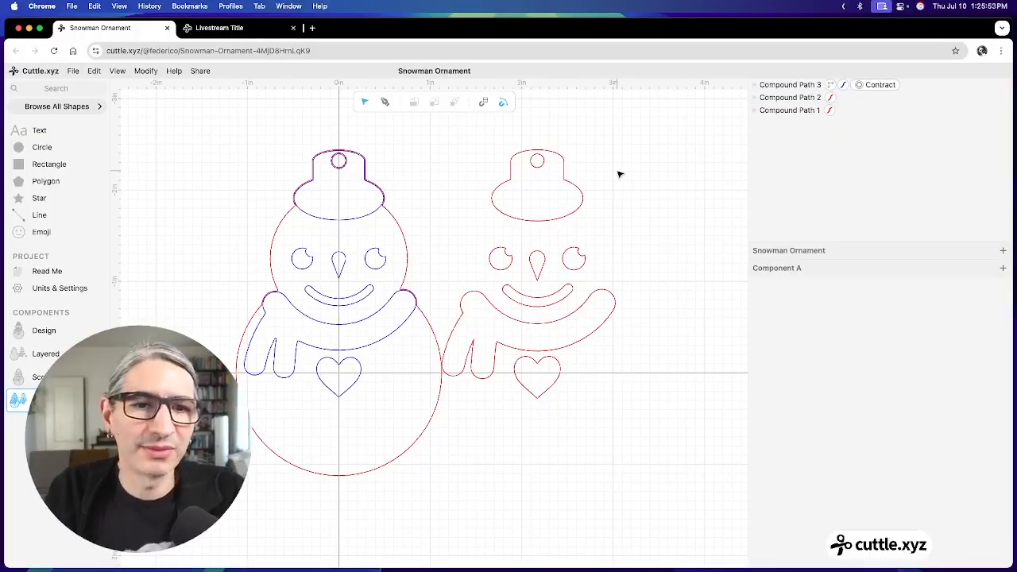
pyautogui.scroll(1, 619, 174)
pyautogui.click(63, 87)
pyautogui.write('arc')
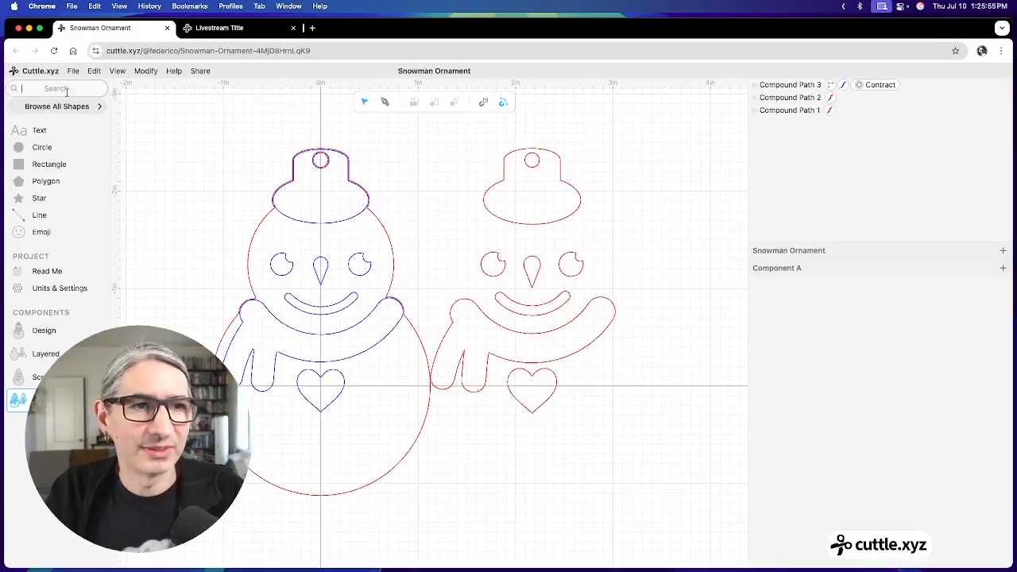
pyautogui.moveTo(14, 197); pyautogui.dragTo(531, 171)
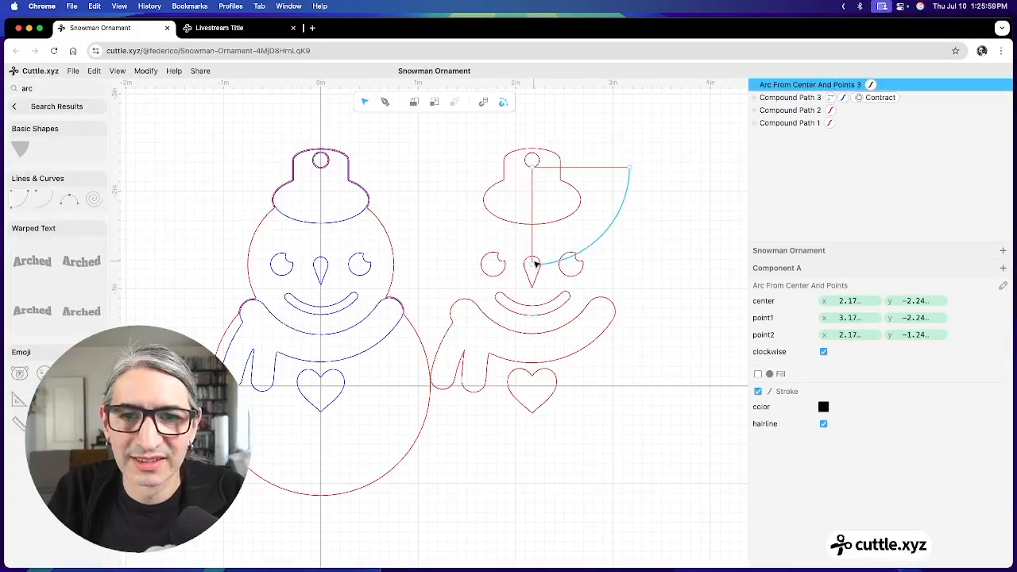
pyautogui.moveTo(532, 263); pyautogui.dragTo(508, 183)
pyautogui.moveTo(630, 167); pyautogui.dragTo(563, 182)
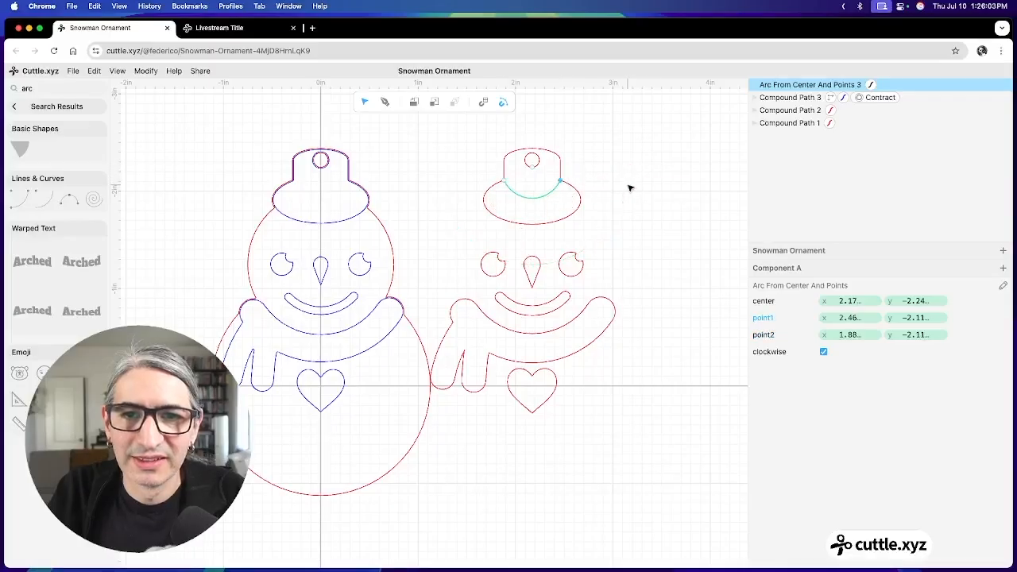
# Step: Move the hat arc's center point up to about y -2.39, flattening the curve between crown and brim
pyautogui.click(630, 189)
pyautogui.click(547, 202)
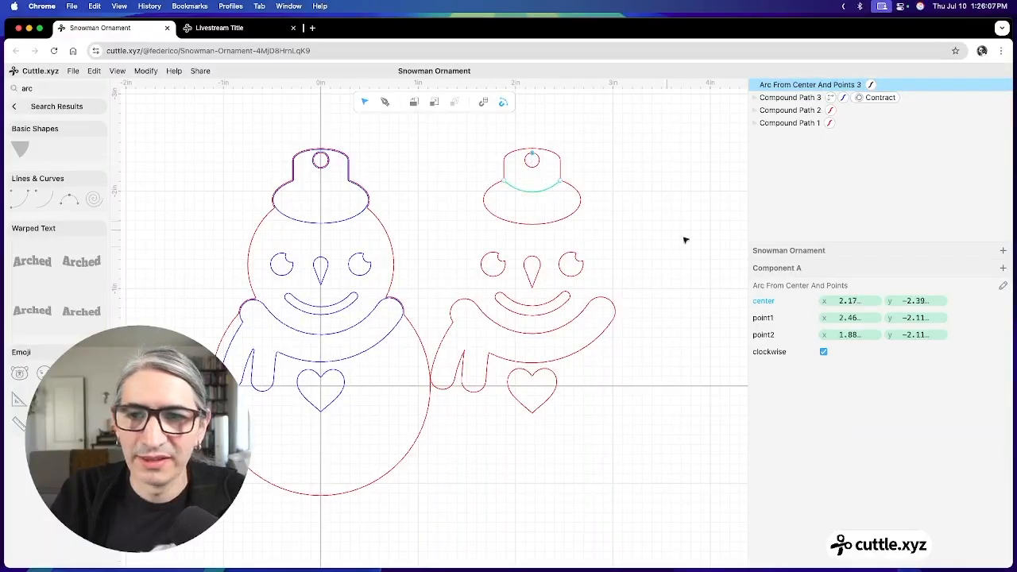
pyautogui.click(634, 229)
pyautogui.click(550, 196)
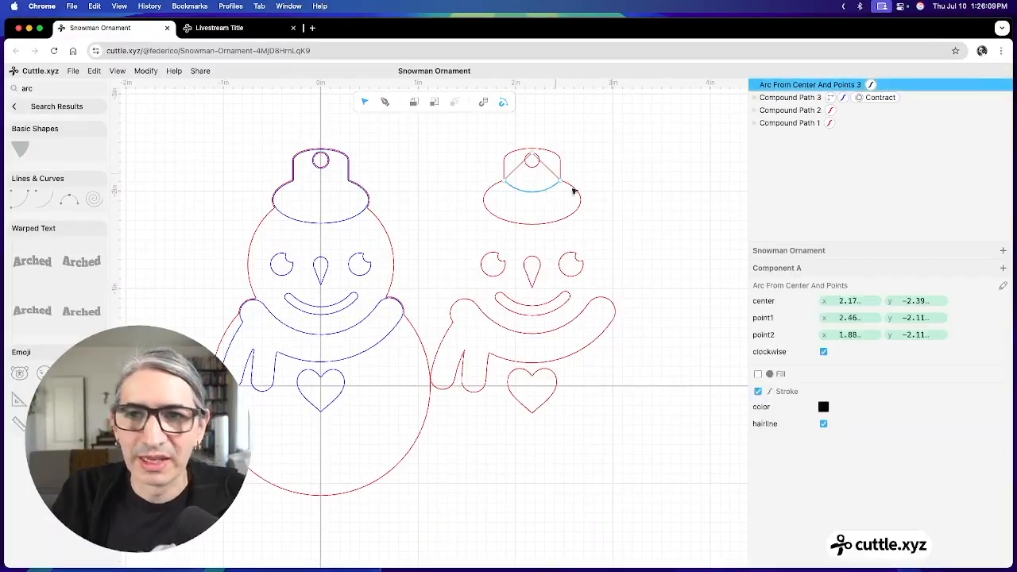
# Step: Change the stroke color of the arc between the hat's crown and brim to blue
pyautogui.click(871, 84)
pyautogui.click(823, 301)
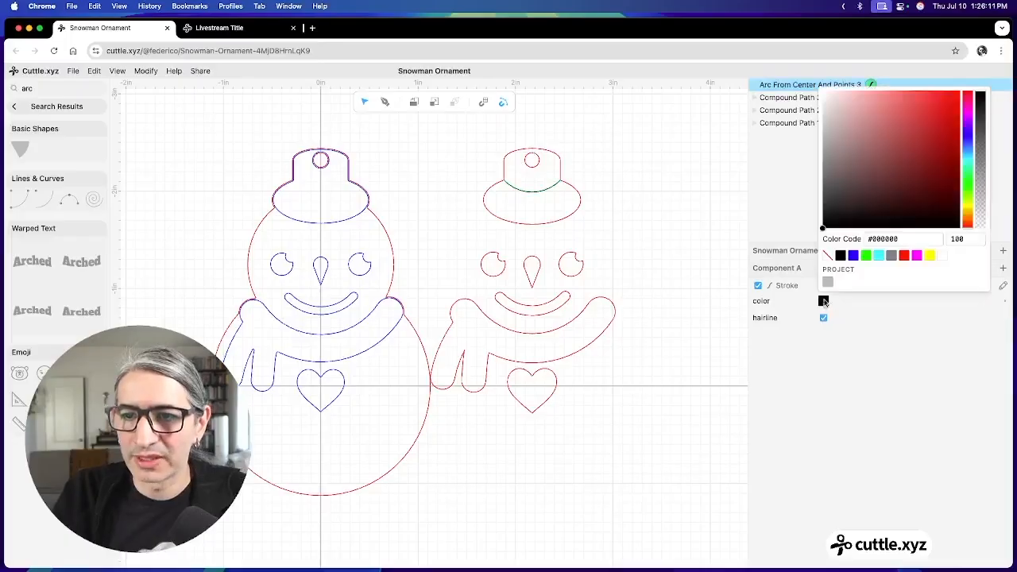
pyautogui.click(854, 256)
pyautogui.click(725, 266)
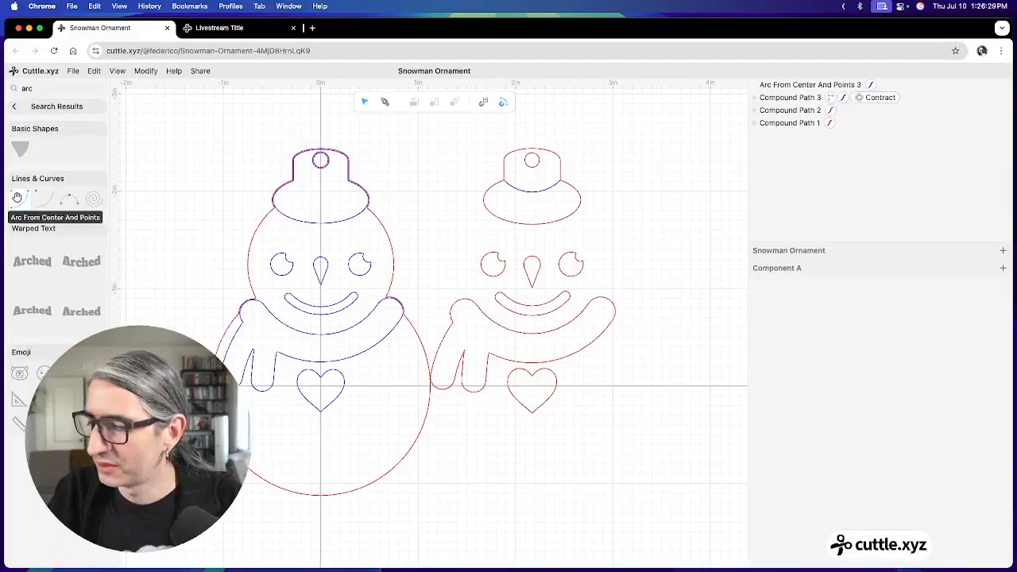
pyautogui.moveTo(15, 196); pyautogui.dragTo(526, 316)
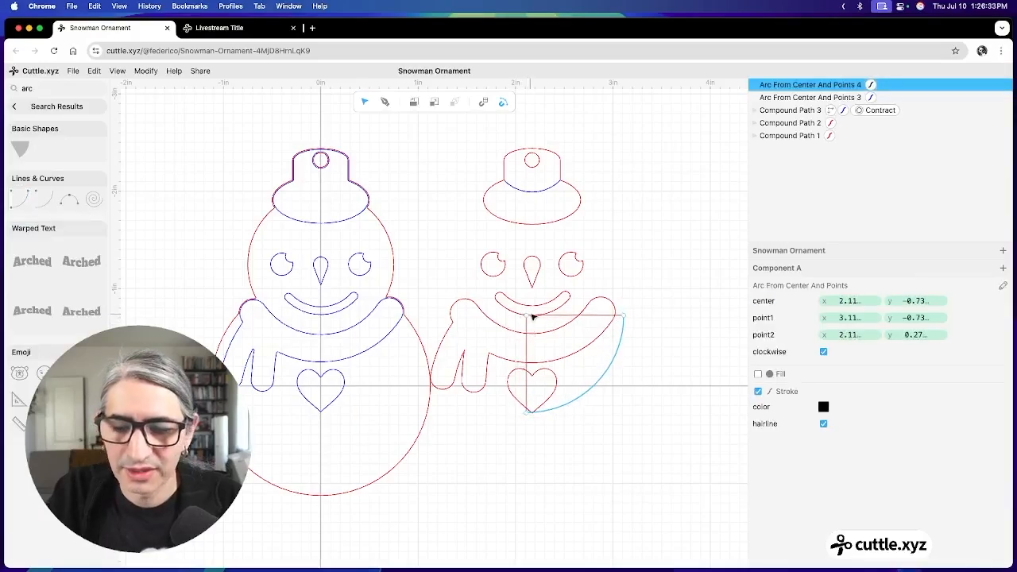
pyautogui.press('super+z')
pyautogui.click(562, 317)
# Step: Draw a straight Pen path across the separate scarf outline, joining the two corners where the hanging tails meet the neck band
pyautogui.scroll(4, 562, 317)
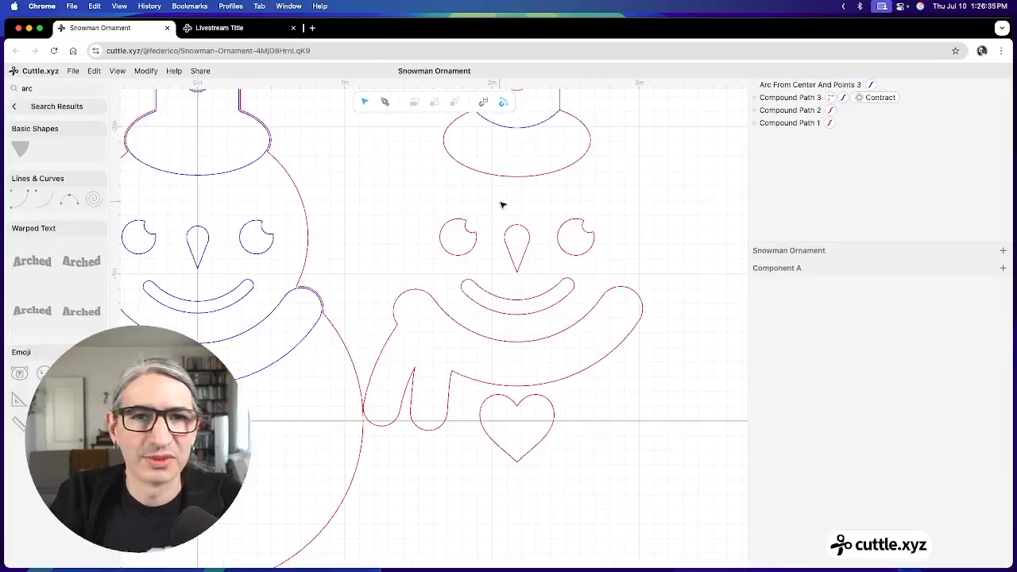
pyautogui.click(386, 102)
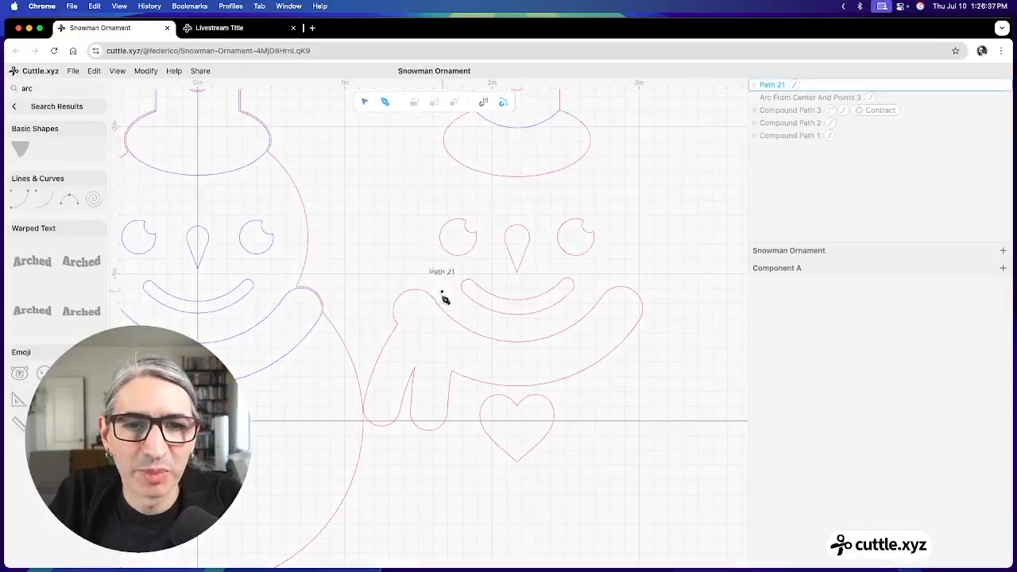
pyautogui.click(397, 325)
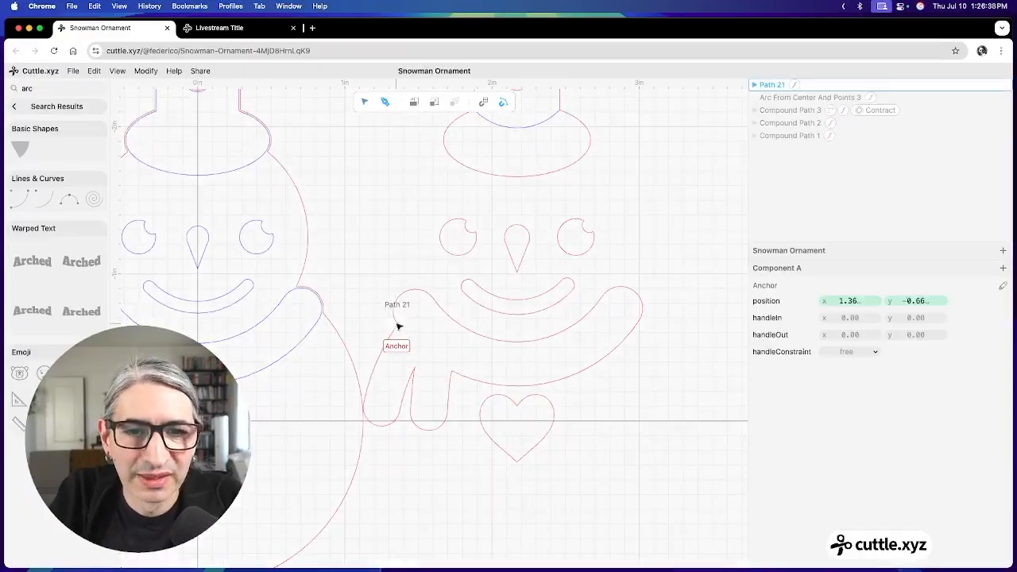
pyautogui.click(452, 371)
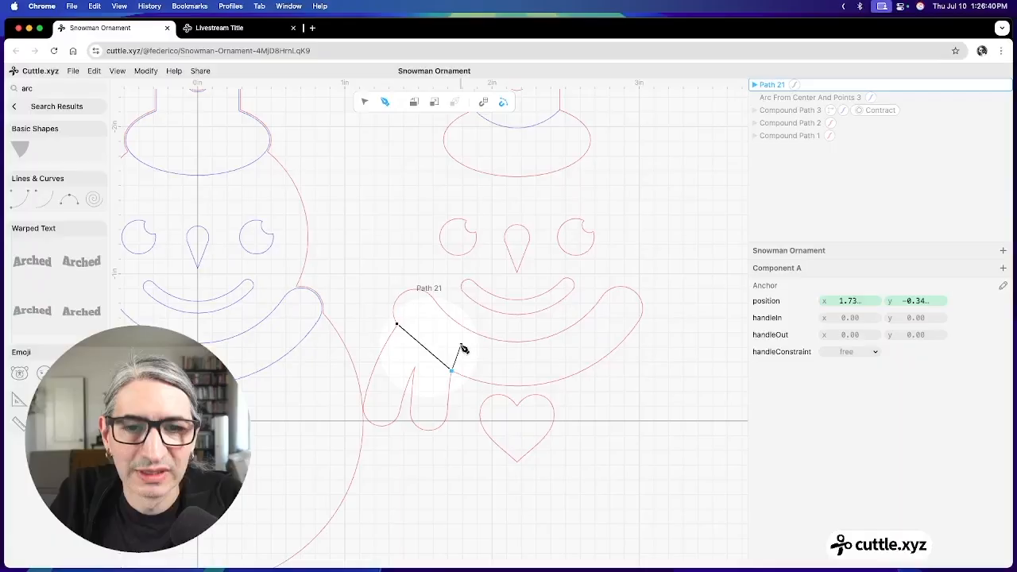
pyautogui.click(364, 102)
pyautogui.click(414, 255)
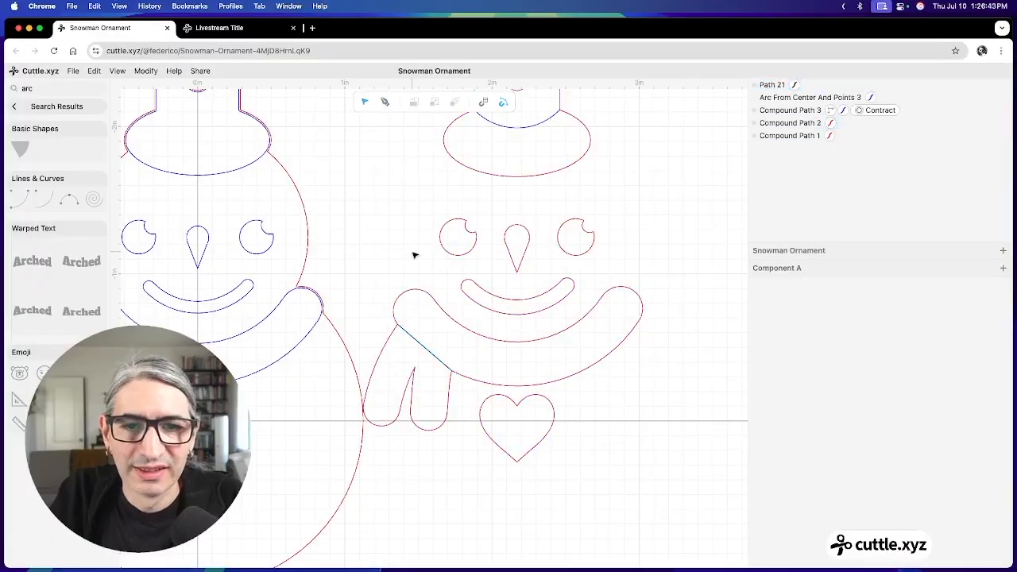
# Step: Bend the straight line above the scarf tails into a curve that continues the neck band's lower edge
pyautogui.scroll(-3, 423, 250)
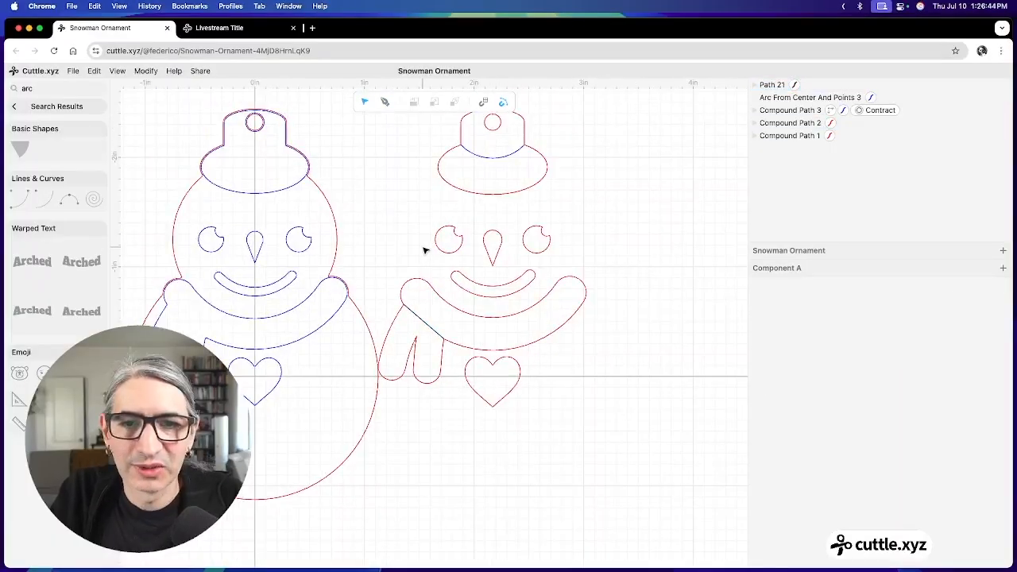
pyautogui.click(425, 324)
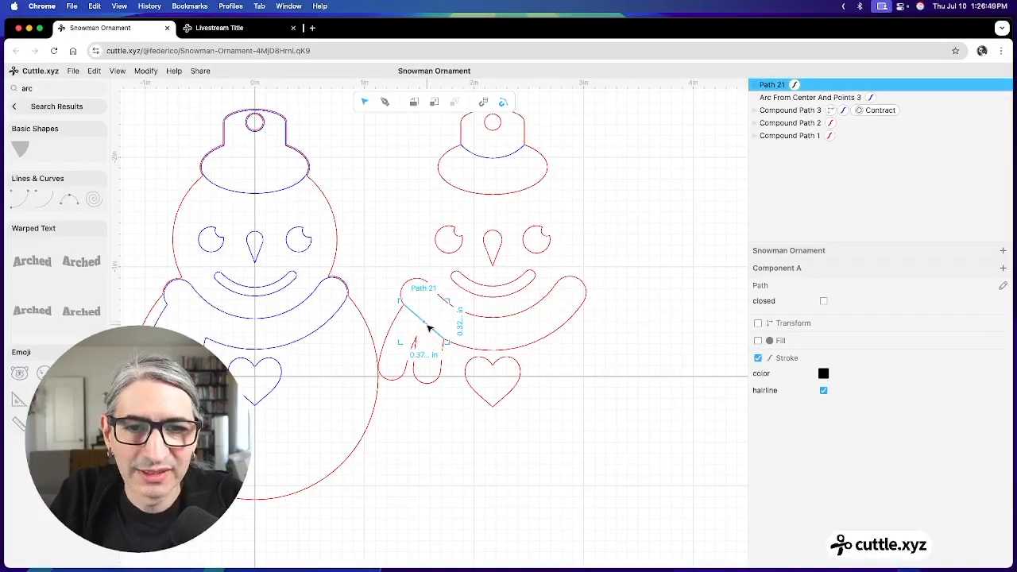
pyautogui.doubleClick(426, 326)
pyautogui.scroll(2, 428, 328)
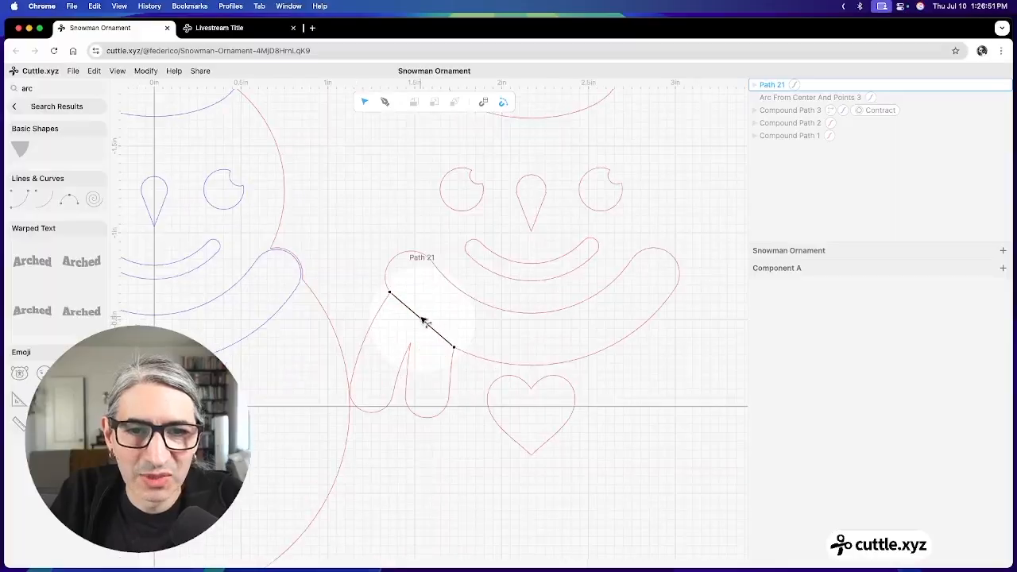
pyautogui.moveTo(425, 323); pyautogui.dragTo(424, 329)
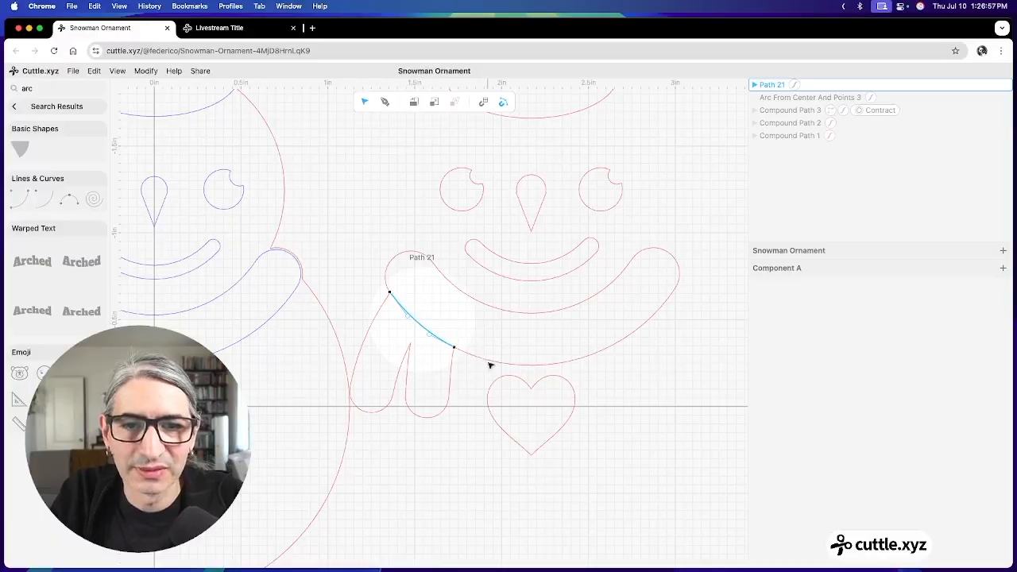
pyautogui.click(410, 233)
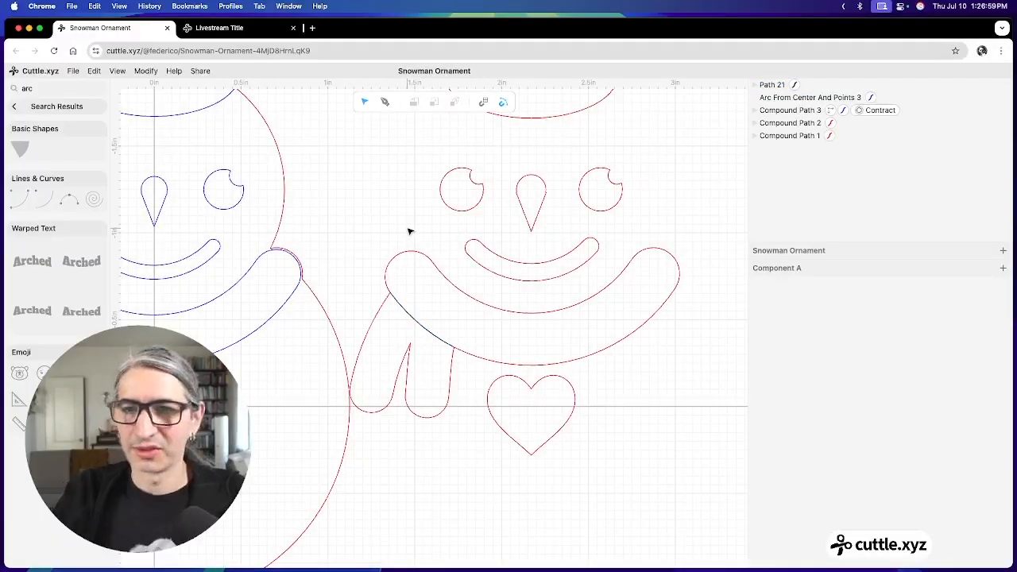
# Step: Change the stroke color of the curved line above the scarf tails to blue
pyautogui.click(427, 332)
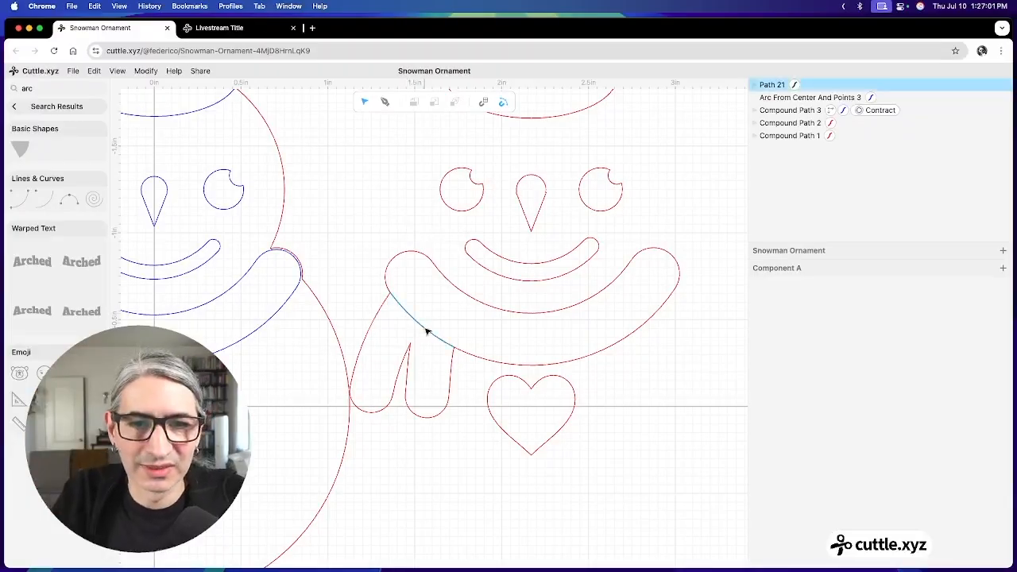
pyautogui.click(427, 331)
pyautogui.click(824, 374)
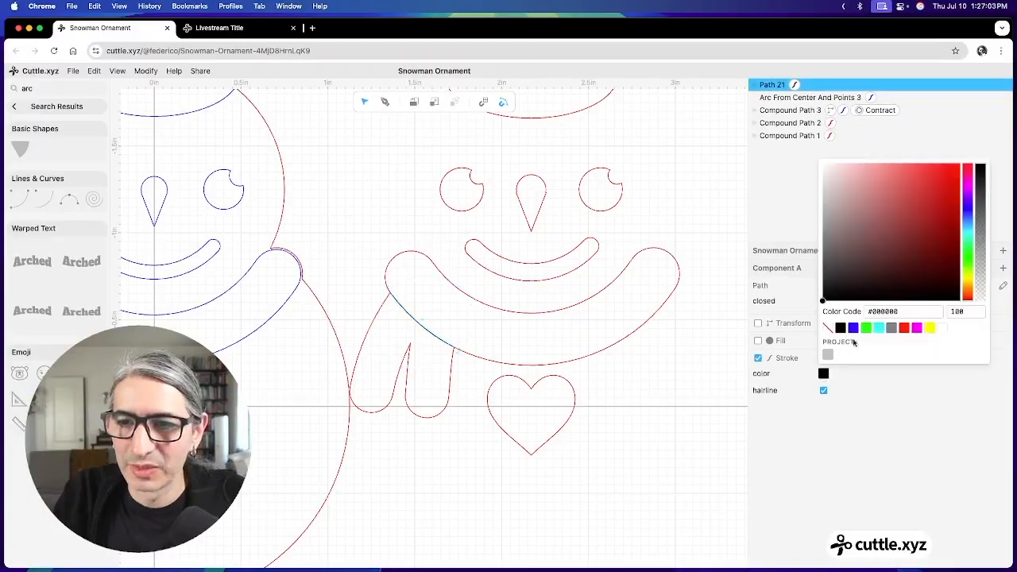
pyautogui.click(853, 329)
pyautogui.click(636, 473)
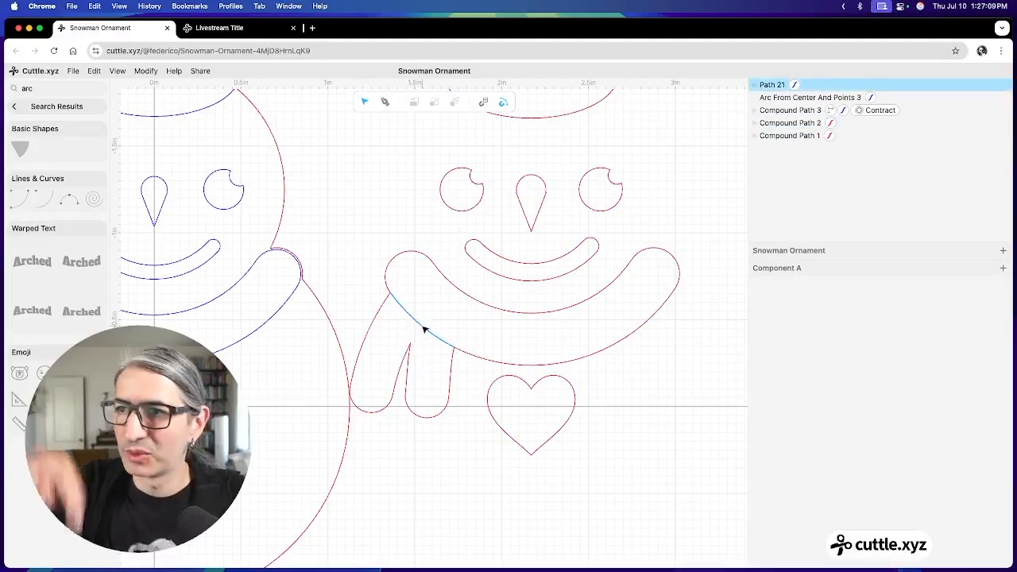
# Step: Draw a short Pen path from the notch between the two scarf tails up to the curved blue line
pyautogui.click(385, 102)
pyautogui.click(396, 238)
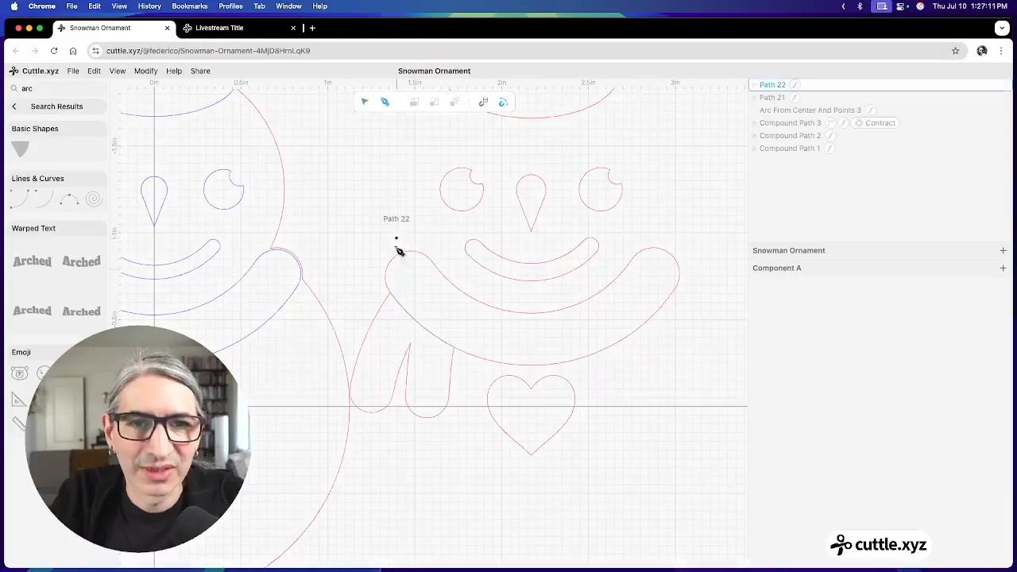
pyautogui.click(412, 343)
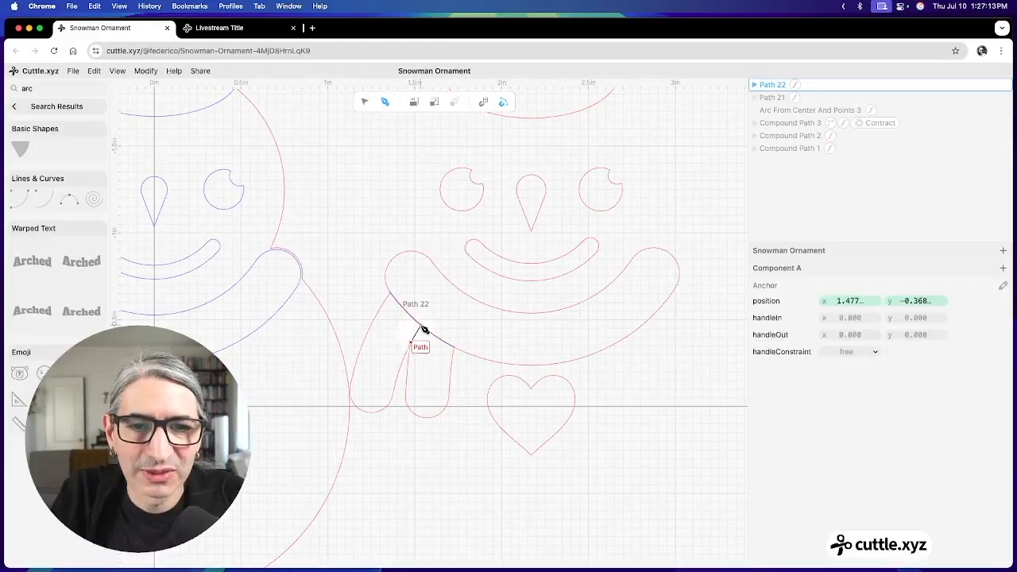
pyautogui.click(422, 327)
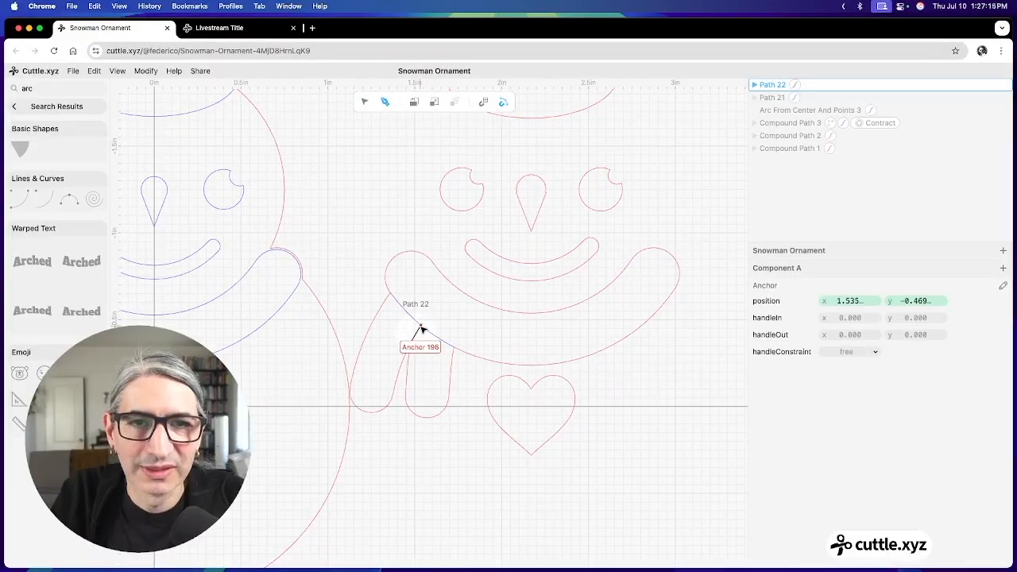
pyautogui.click(364, 101)
pyautogui.click(385, 183)
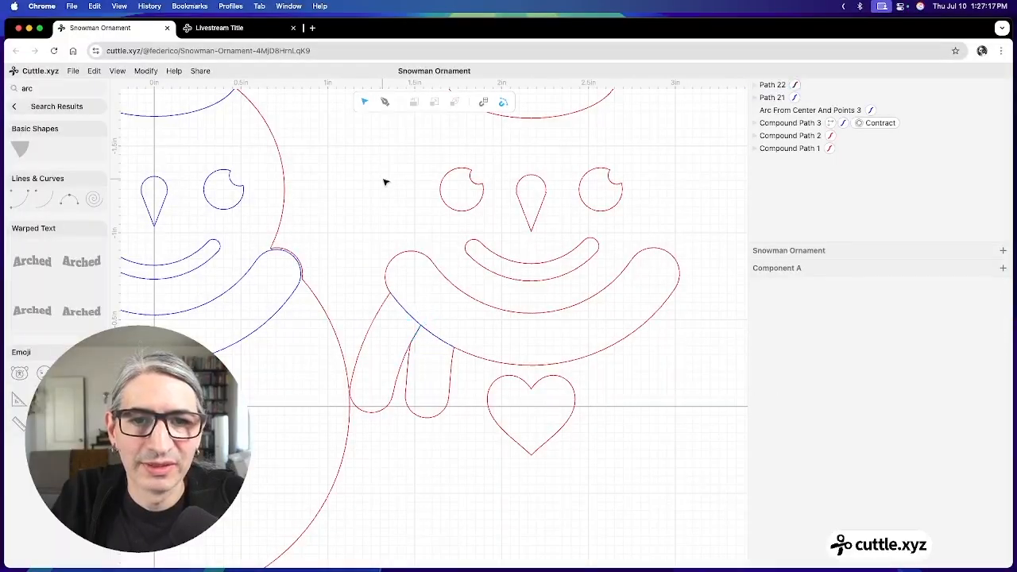
# Step: Change the stroke color of the short line between the scarf tails to blue
pyautogui.scroll(-3, 385, 183)
pyautogui.scroll(5, 408, 279)
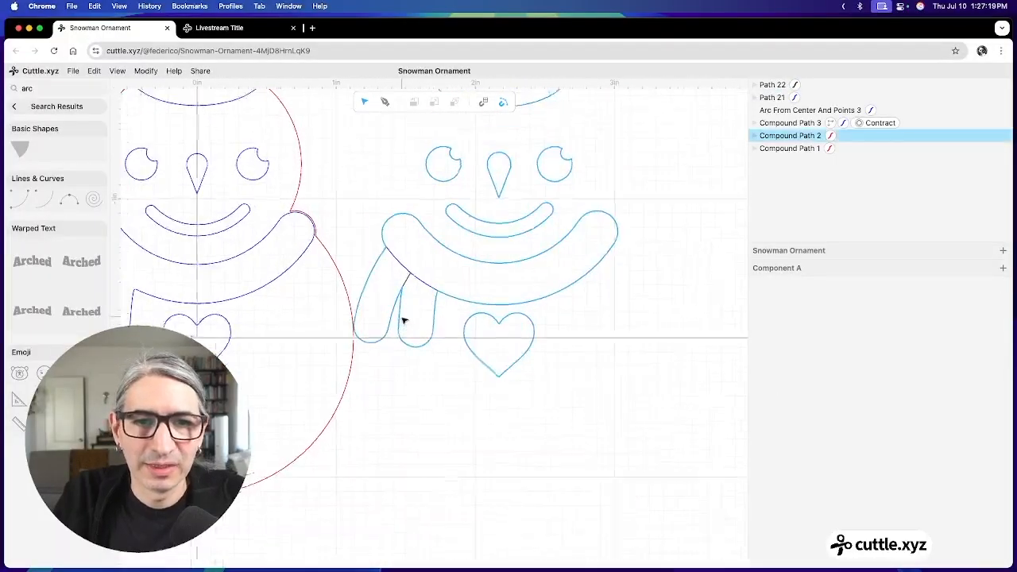
pyautogui.click(422, 275)
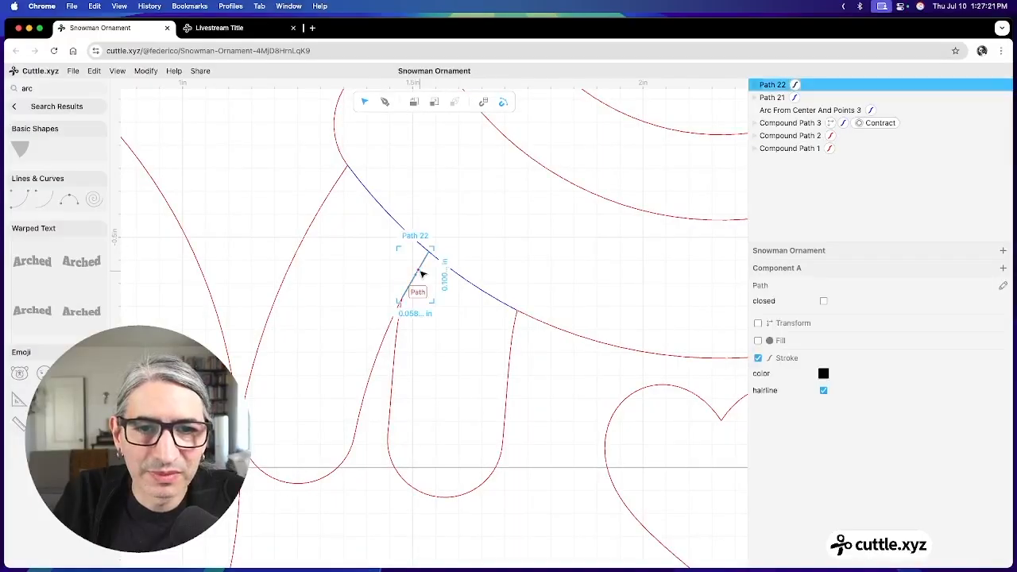
pyautogui.click(824, 374)
pyautogui.click(855, 329)
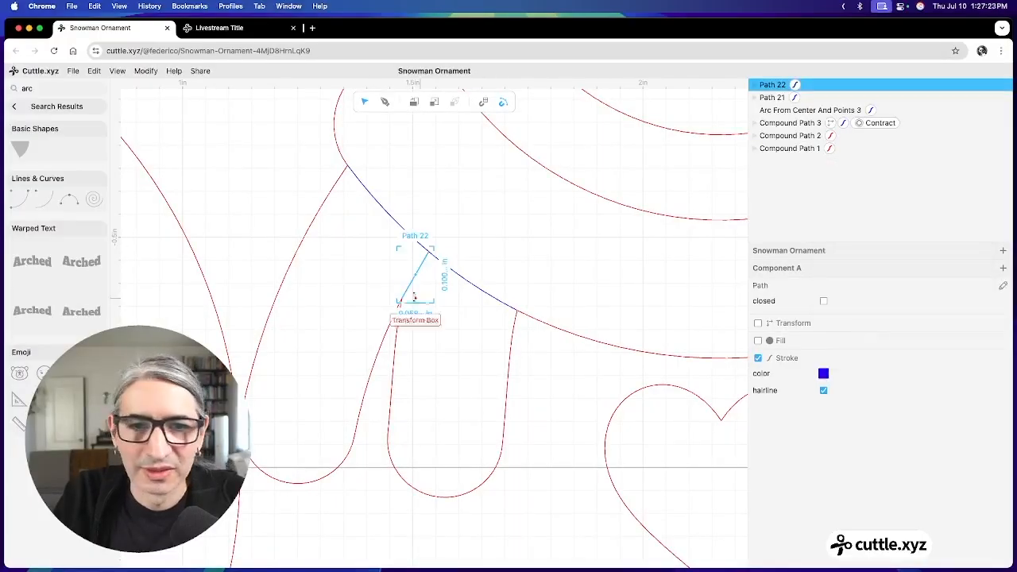
# Step: Bend the short line between the scarf tails into a slight curve that continues the tail's edge
pyautogui.doubleClick(423, 271)
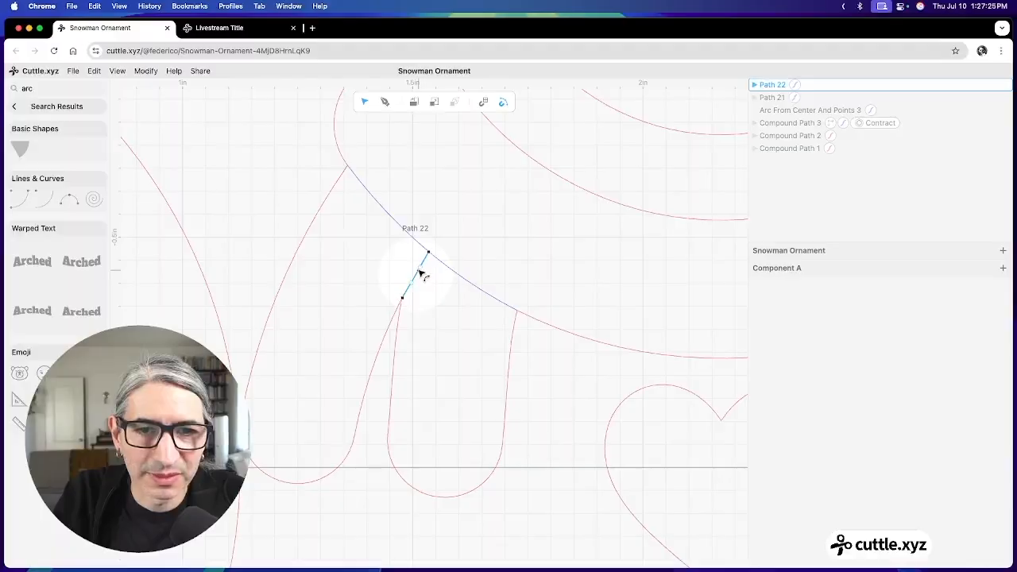
pyautogui.click(458, 351)
pyautogui.scroll(-5, 485, 374)
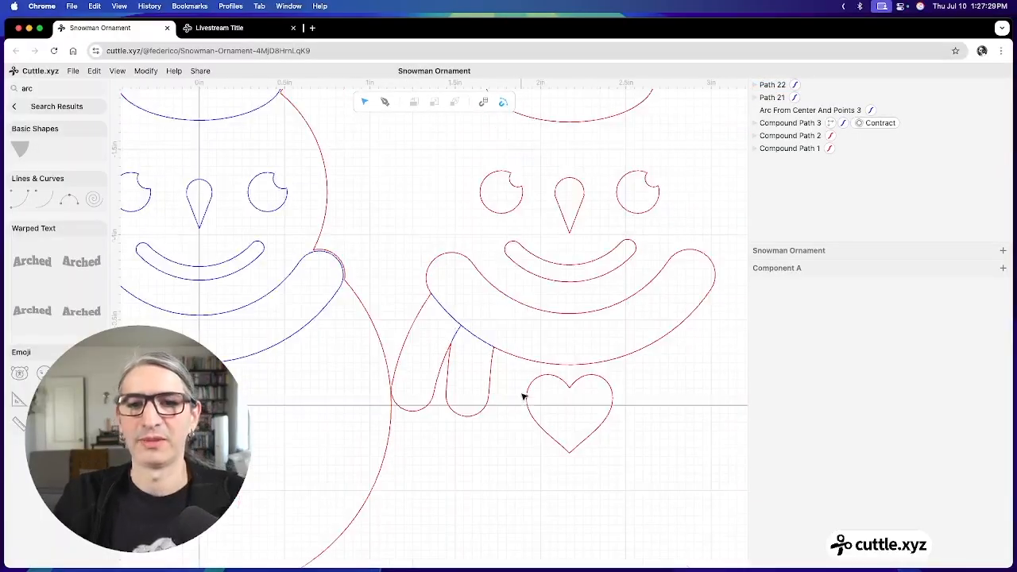
pyautogui.scroll(-5, 573, 448)
pyautogui.scroll(2, 575, 456)
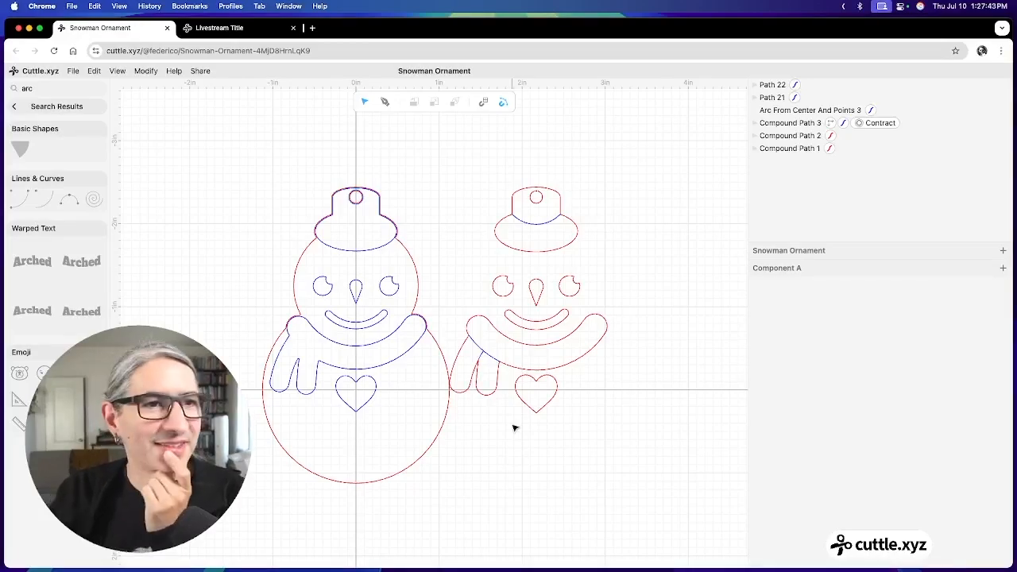
# Step: Search the shapes for "tex", place a Text Around Circle at 0, 0 on the snowman's body, and scale it to 1.79 in
pyautogui.click(48, 106)
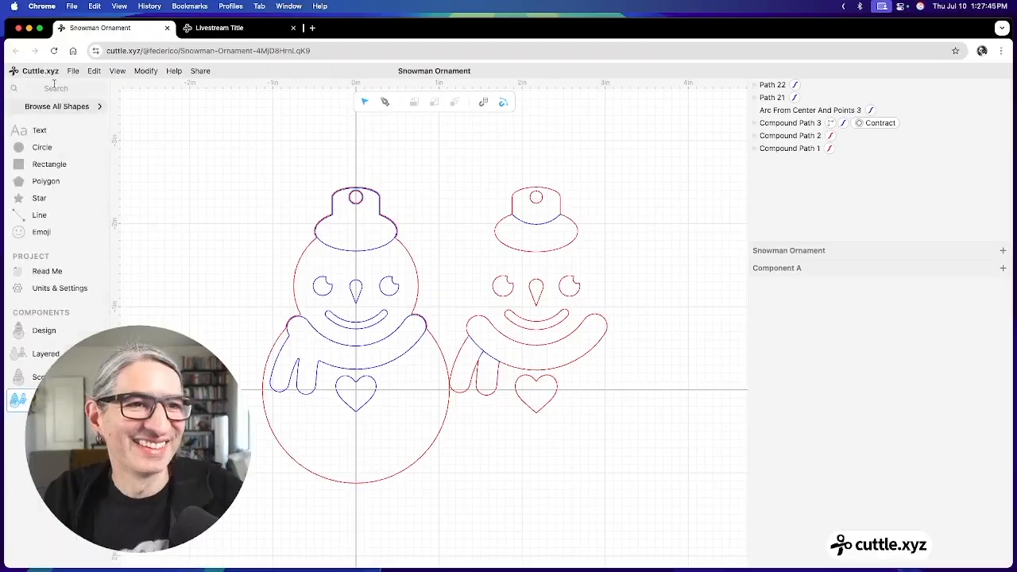
pyautogui.click(58, 83)
pyautogui.write('tex')
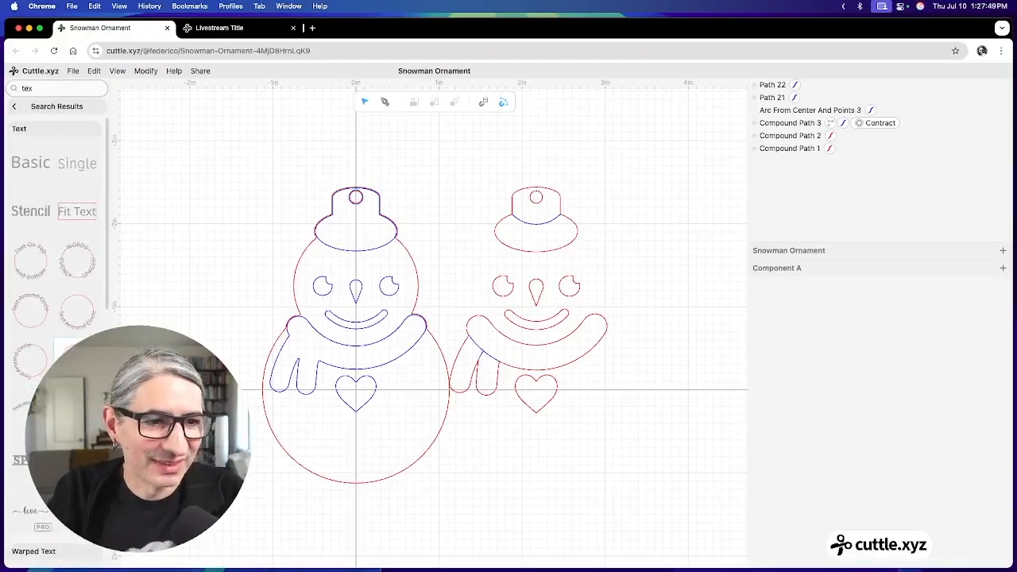
pyautogui.moveTo(80, 312); pyautogui.dragTo(352, 389)
pyautogui.moveTo(858, 358); pyautogui.dragTo(492, 370)
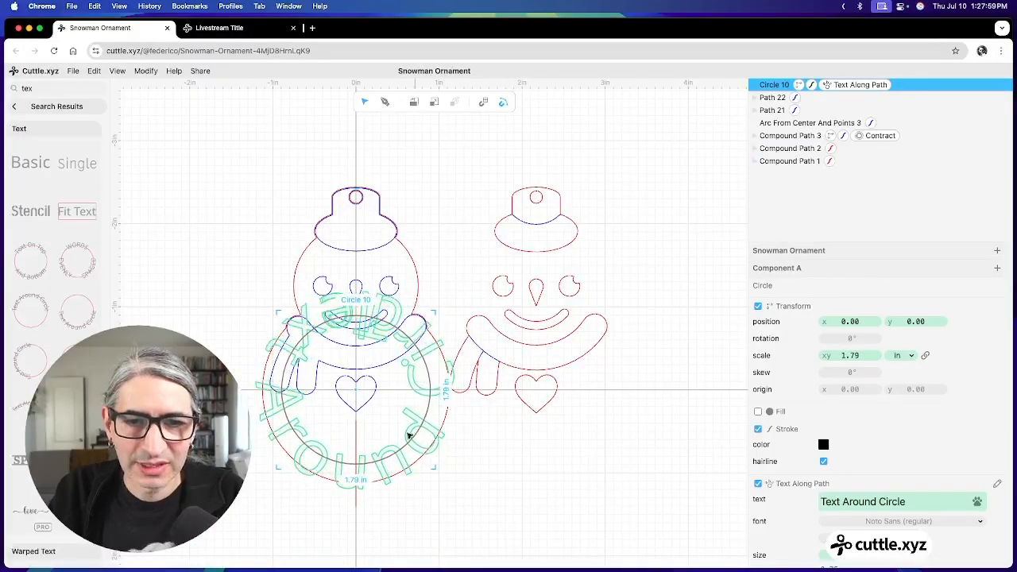
pyautogui.scroll(5, 488, 443)
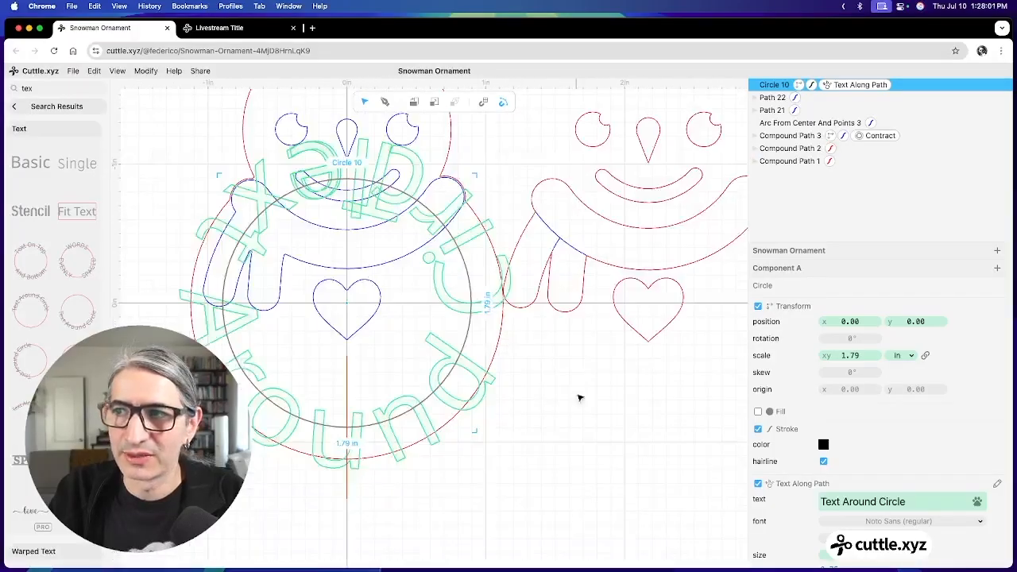
# Step: Set the size of the Text Along Path lettering on the snowman's body to 20 pt
pyautogui.scroll(-4, 666, 426)
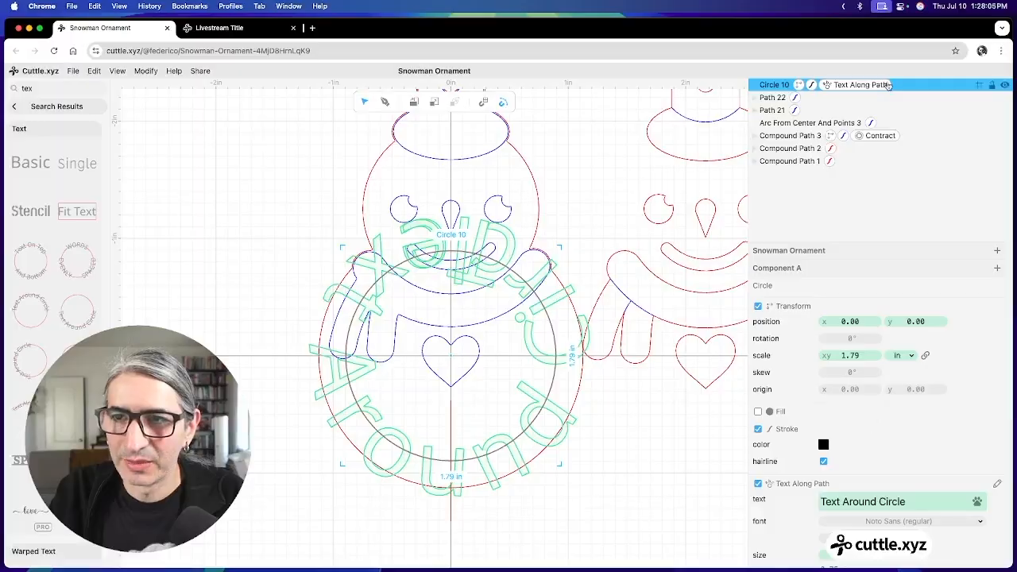
pyautogui.click(859, 84)
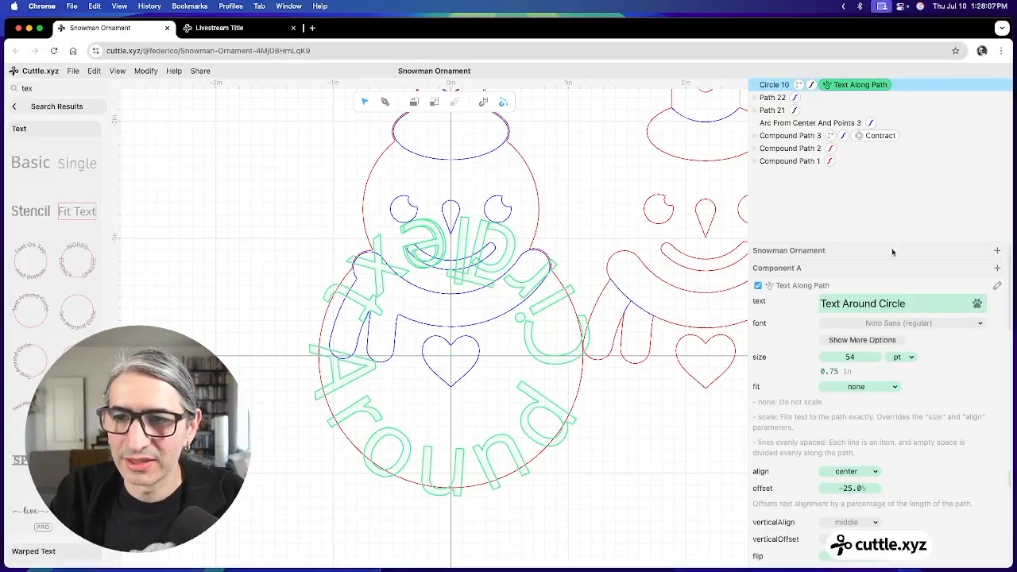
pyautogui.moveTo(852, 357); pyautogui.dragTo(796, 367)
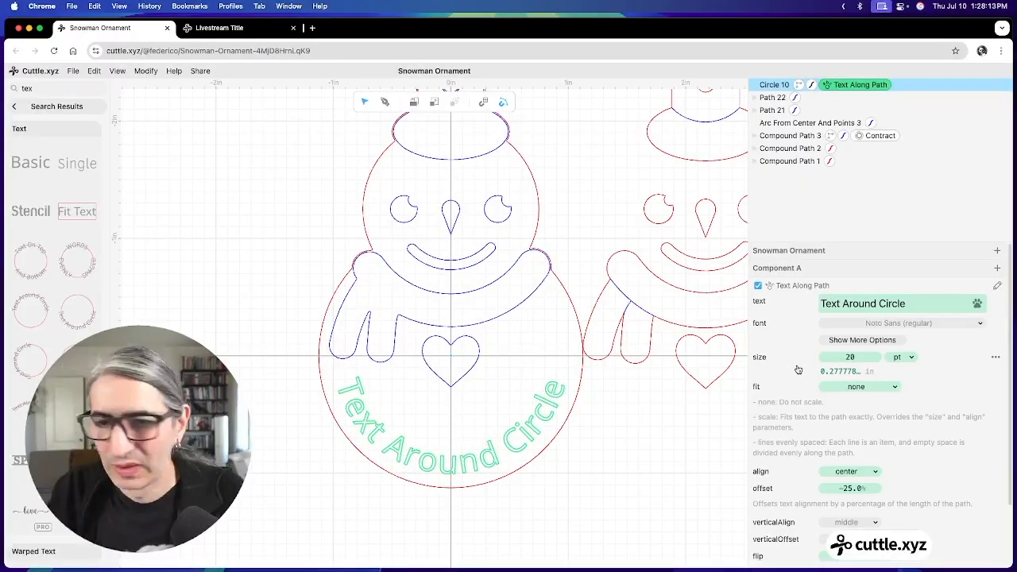
# Step: Change the font of the curved text on the snowman's body to the single-line font Boisterous Sketch (regular)
pyautogui.click(888, 323)
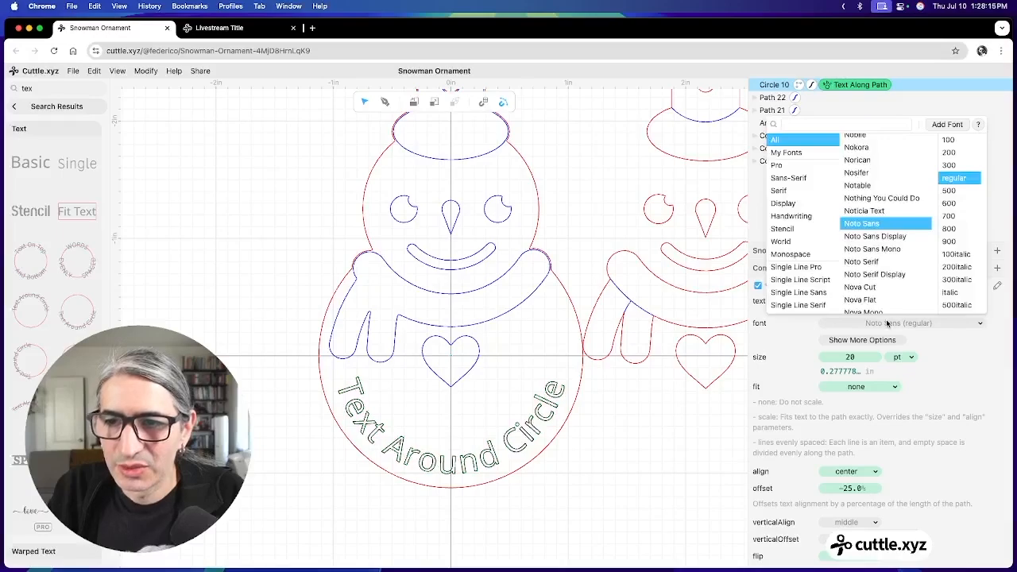
pyautogui.click(810, 270)
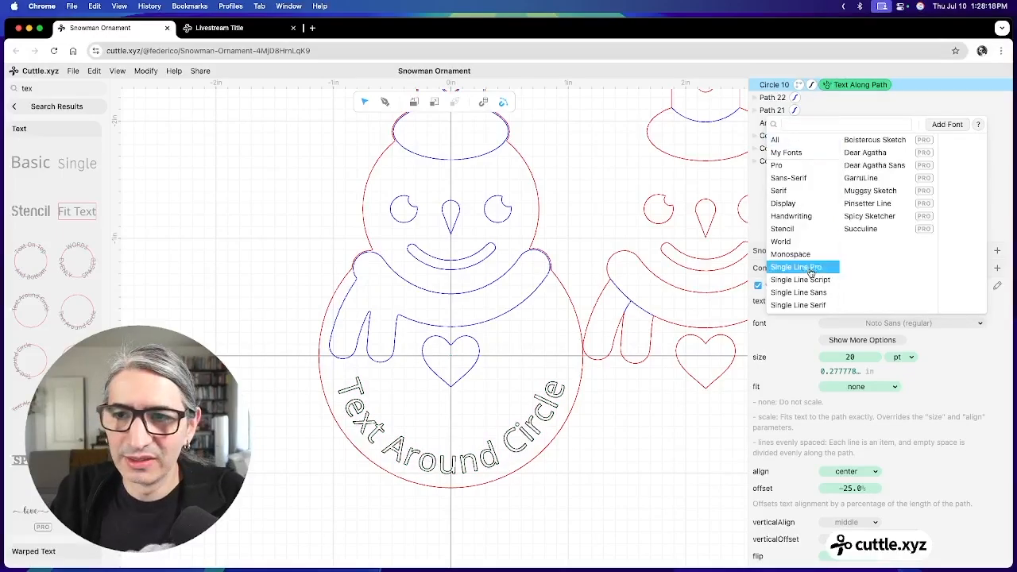
pyautogui.click(873, 142)
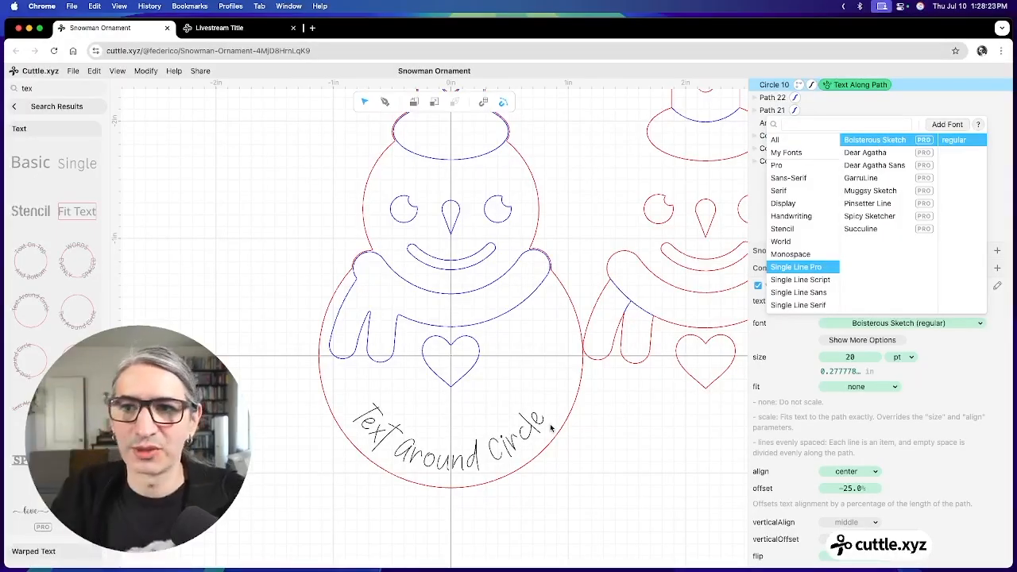
pyautogui.click(672, 454)
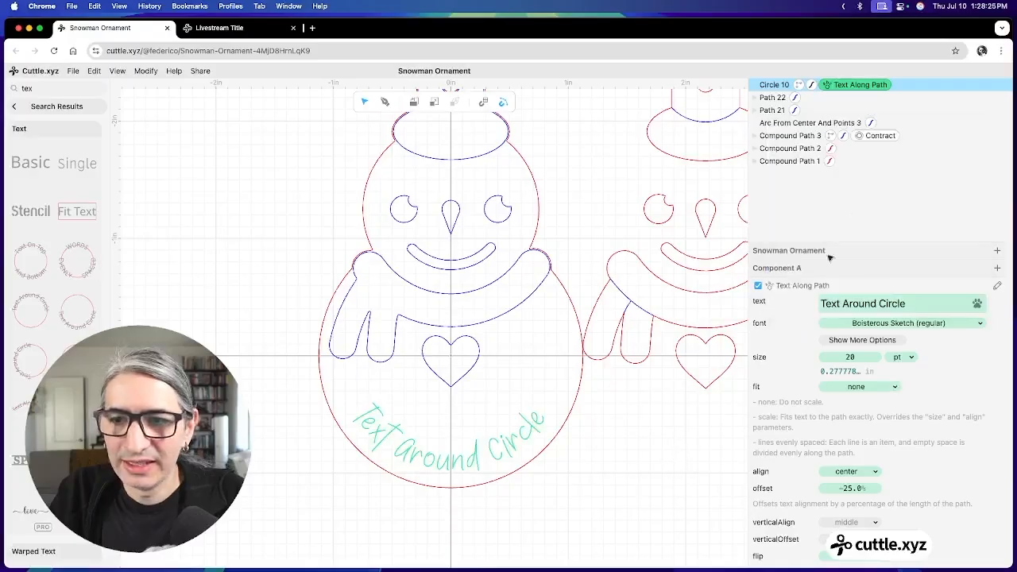
# Step: Change the stroke color of the curved text on the snowman's body to blue
pyautogui.click(811, 85)
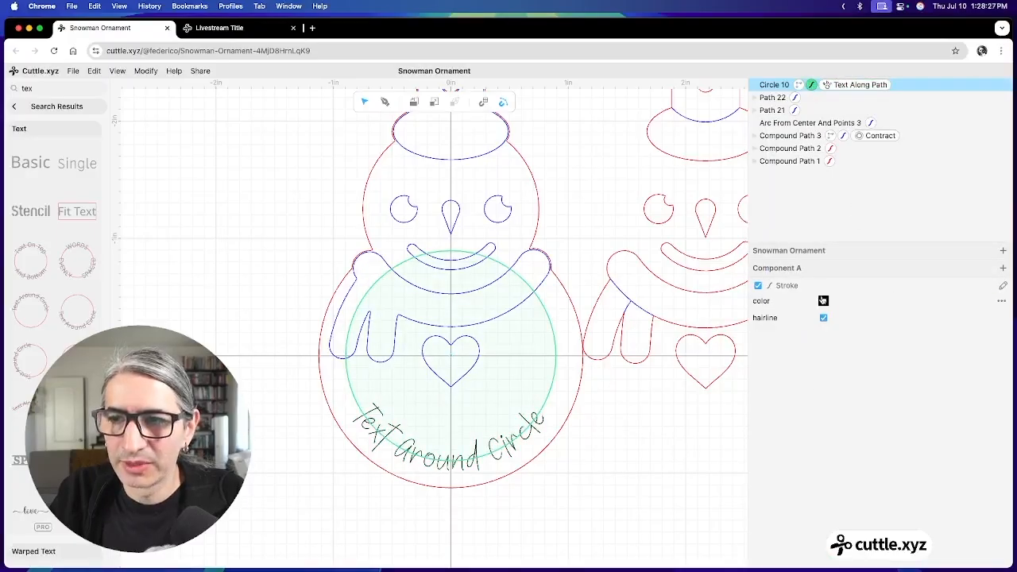
pyautogui.click(824, 300)
pyautogui.click(855, 258)
pyautogui.click(636, 449)
pyautogui.scroll(-2, 637, 450)
pyautogui.scroll(-2, 637, 450)
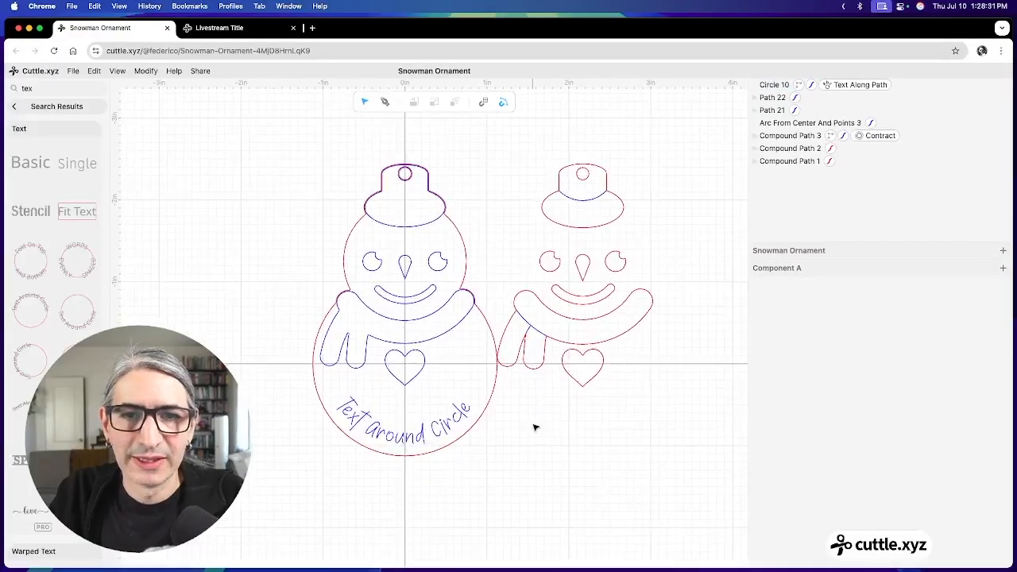
pyautogui.moveTo(534, 427); pyautogui.dragTo(494, 420)
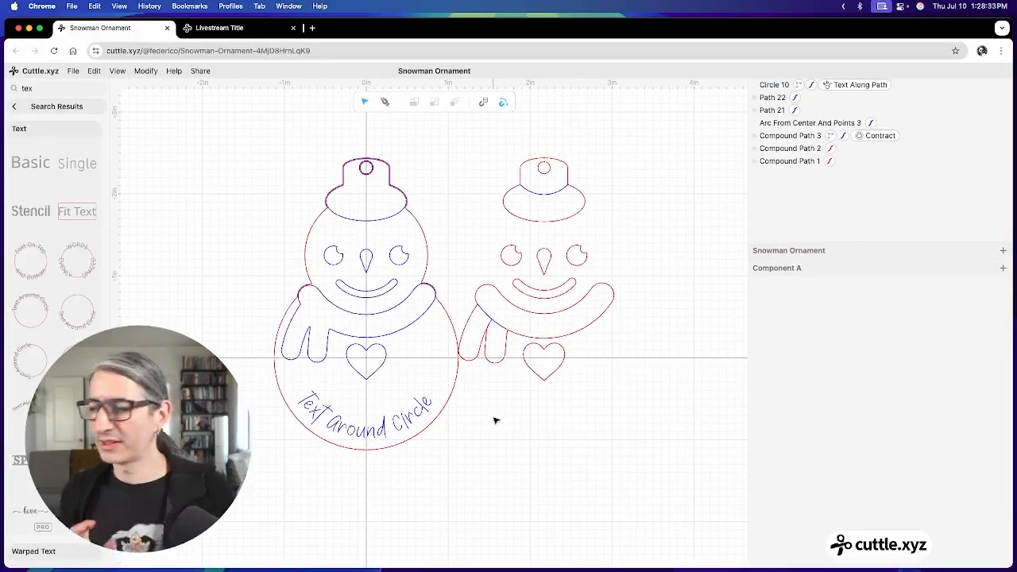